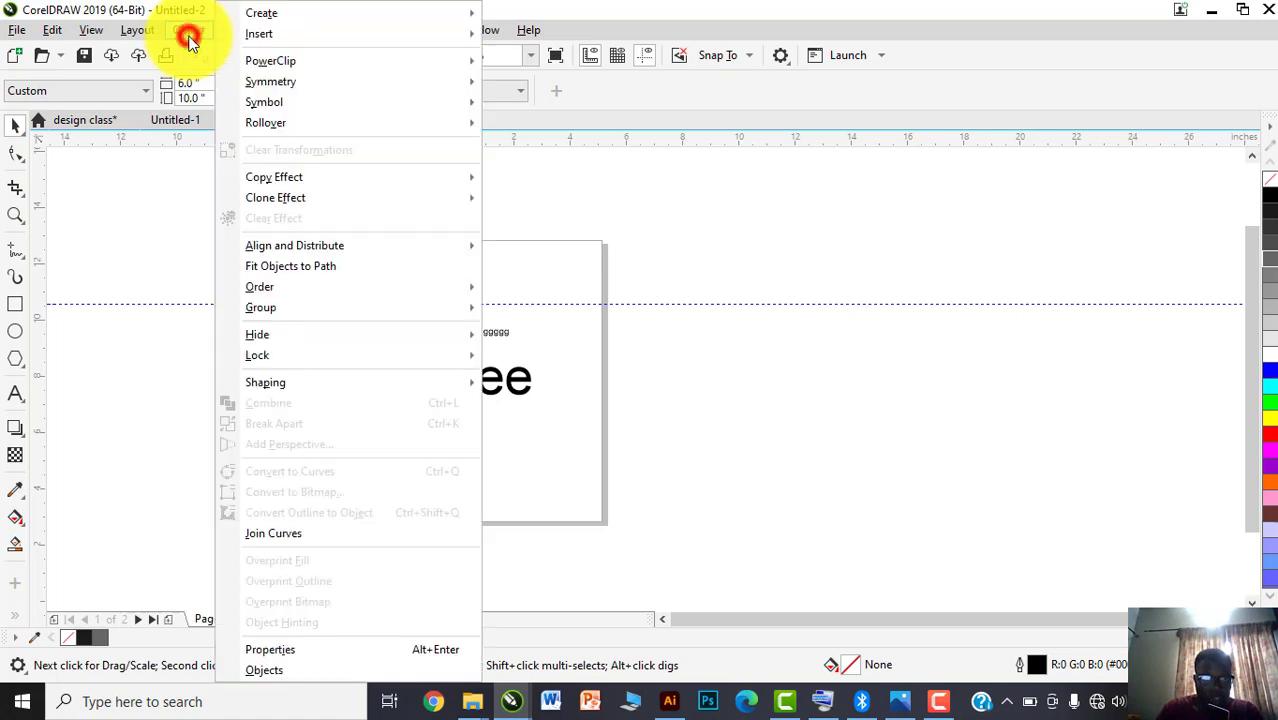
Try to insert a QR code into the document and dismiss the message
mouse_move(293, 19)
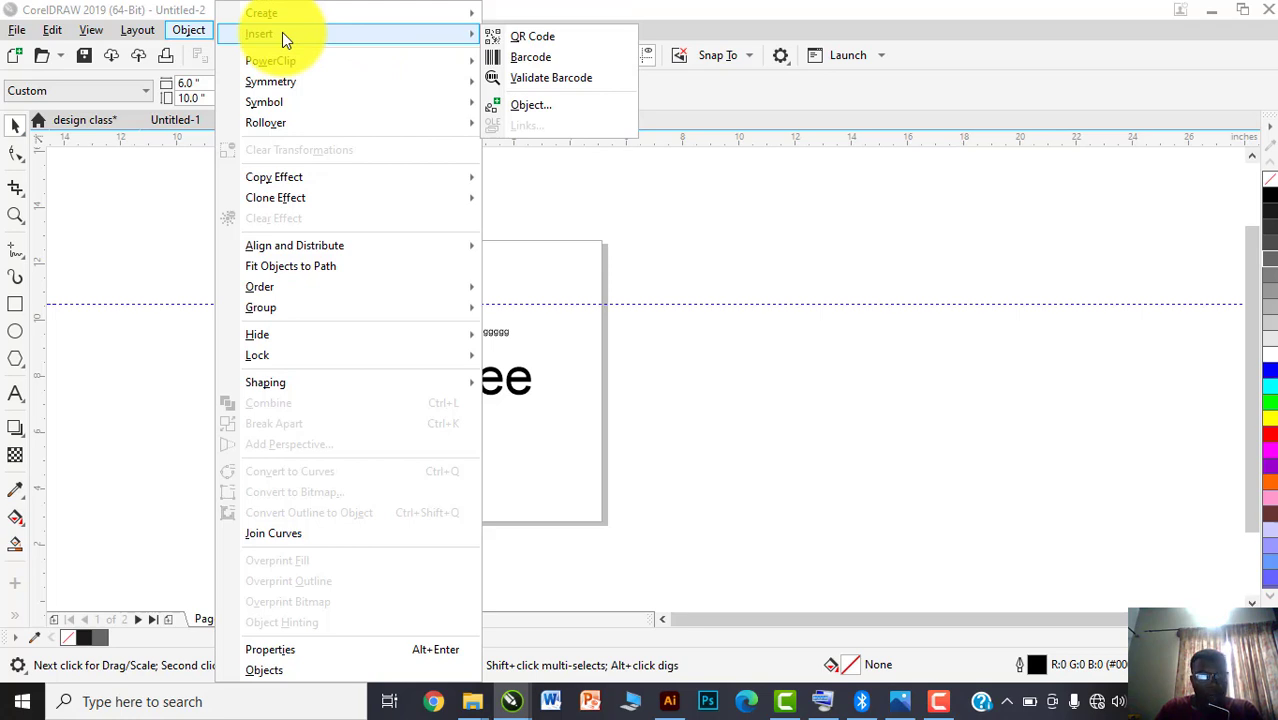
click(530, 40)
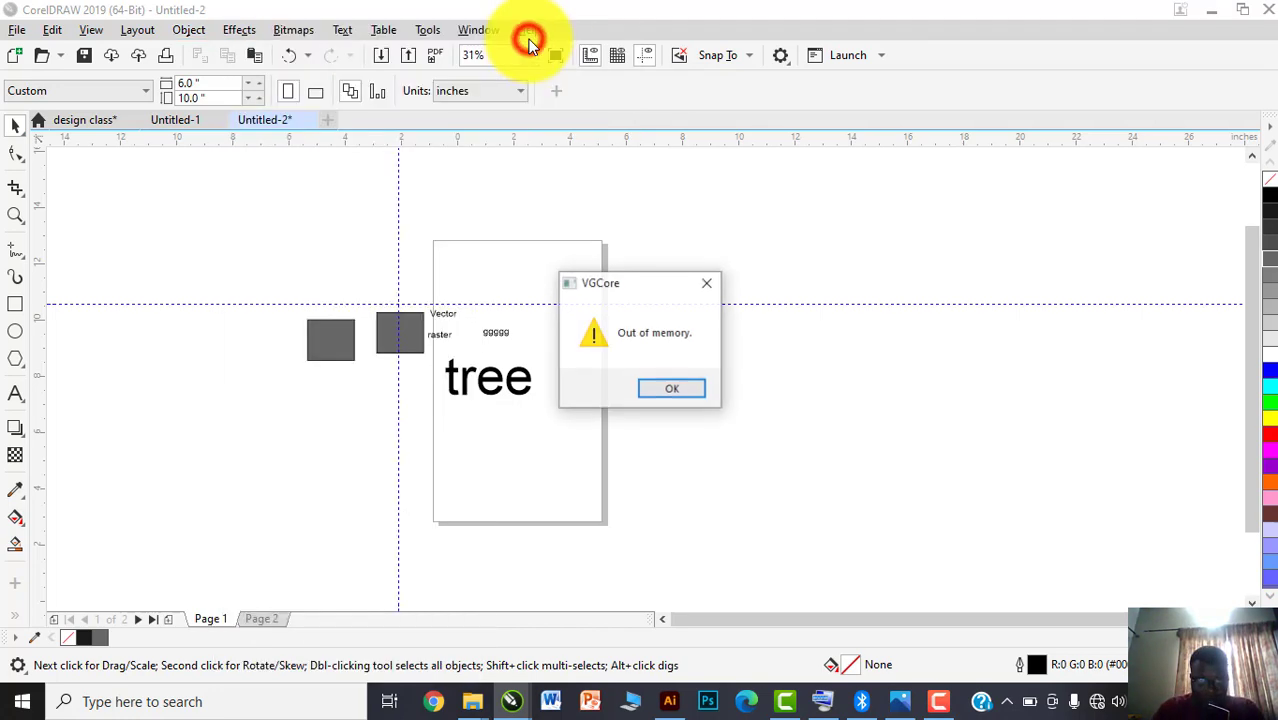
click(673, 390)
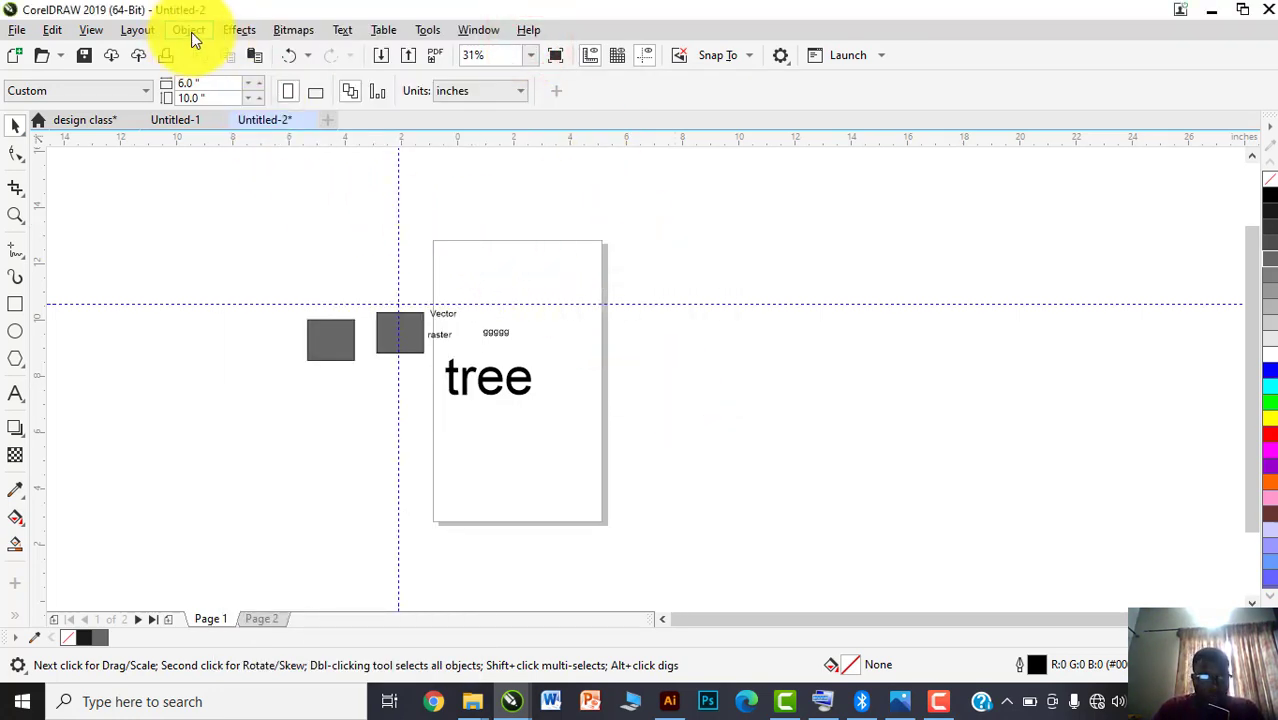
Open the Barcode Wizard to view its format and digit settings, and cancel it without inserting a barcode
click(134, 31)
mouse_move(188, 30)
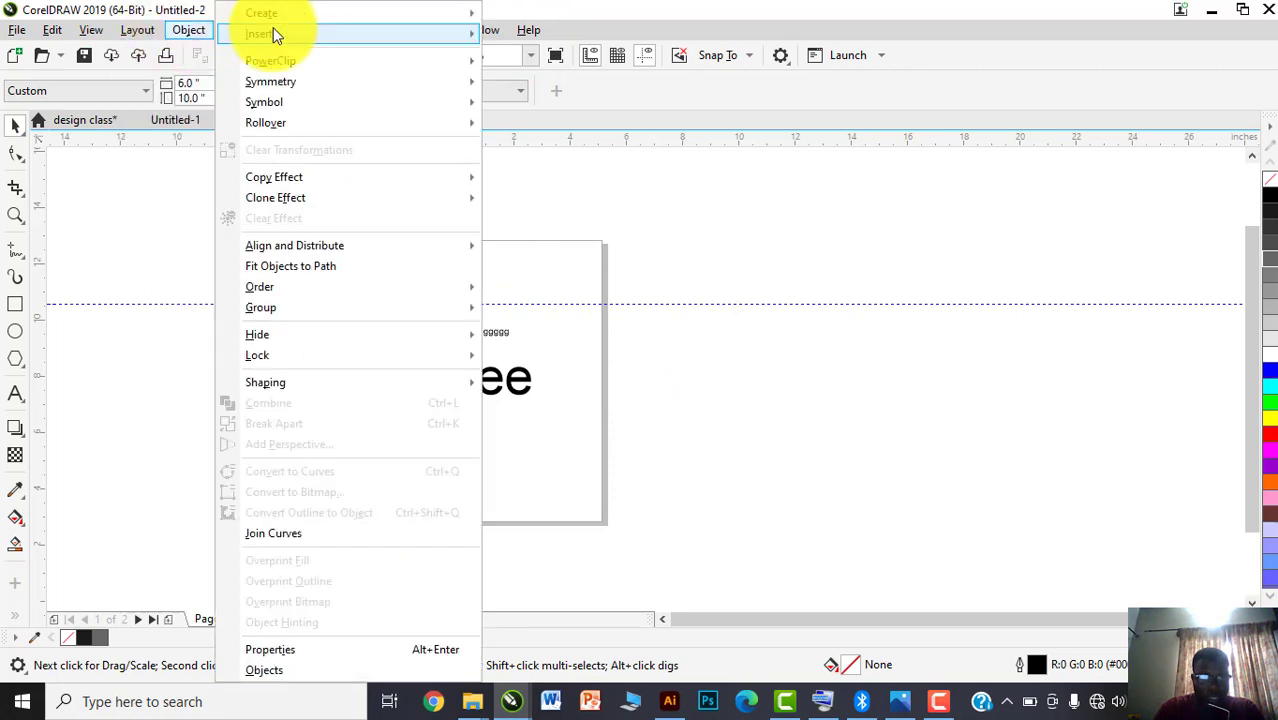
click(535, 54)
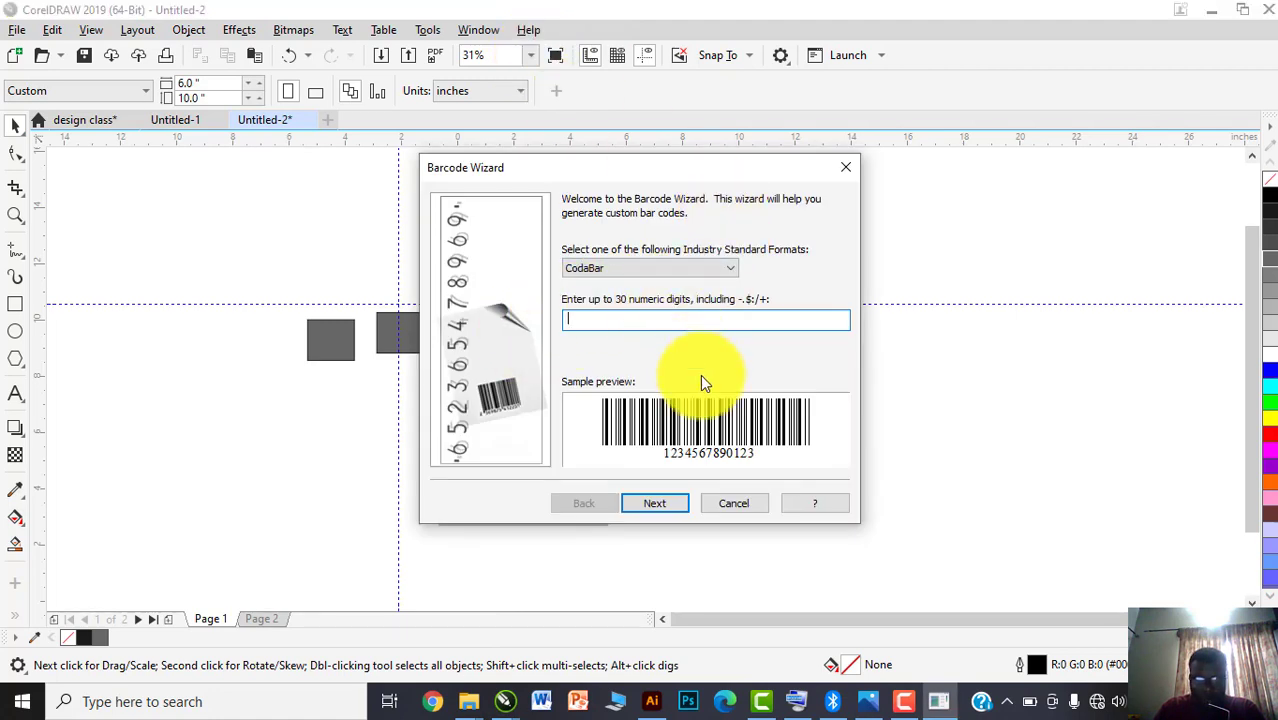
click(736, 501)
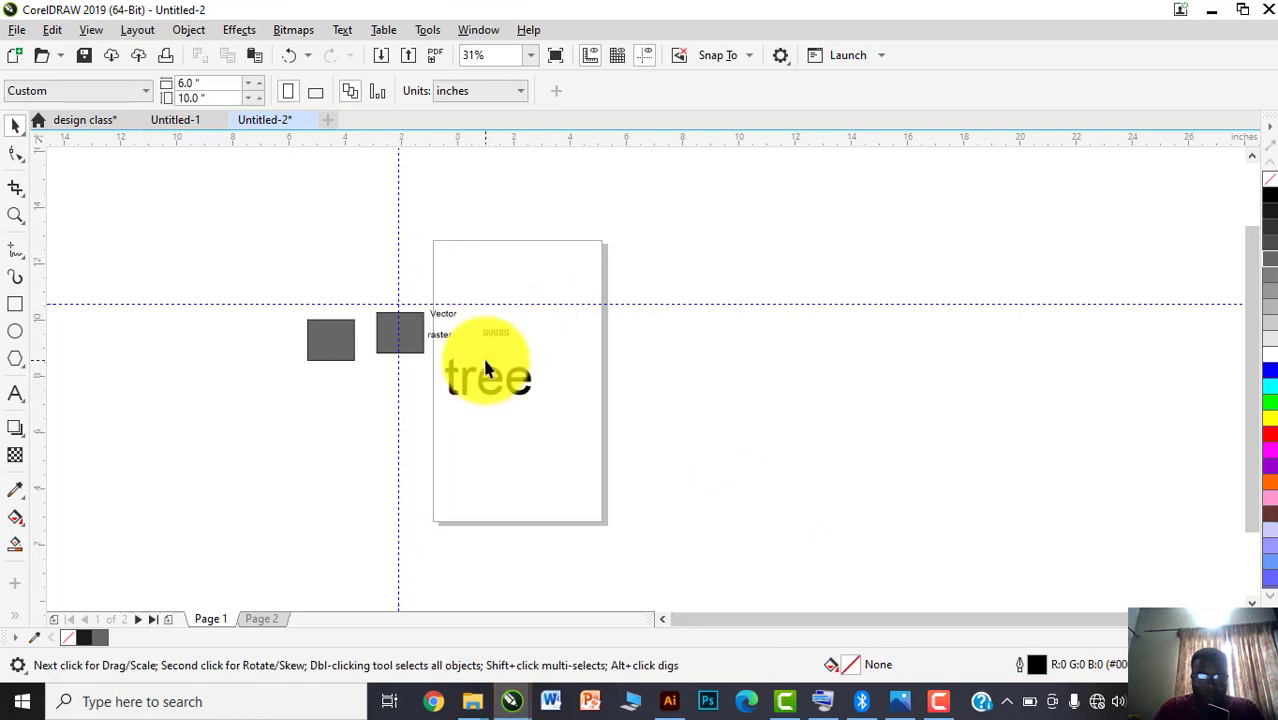
Examine the object commands for inserting, PowerClip, symmetry, rollovers, copying and cloning effects, and Align and Distribute
scroll(490, 395, up, 2)
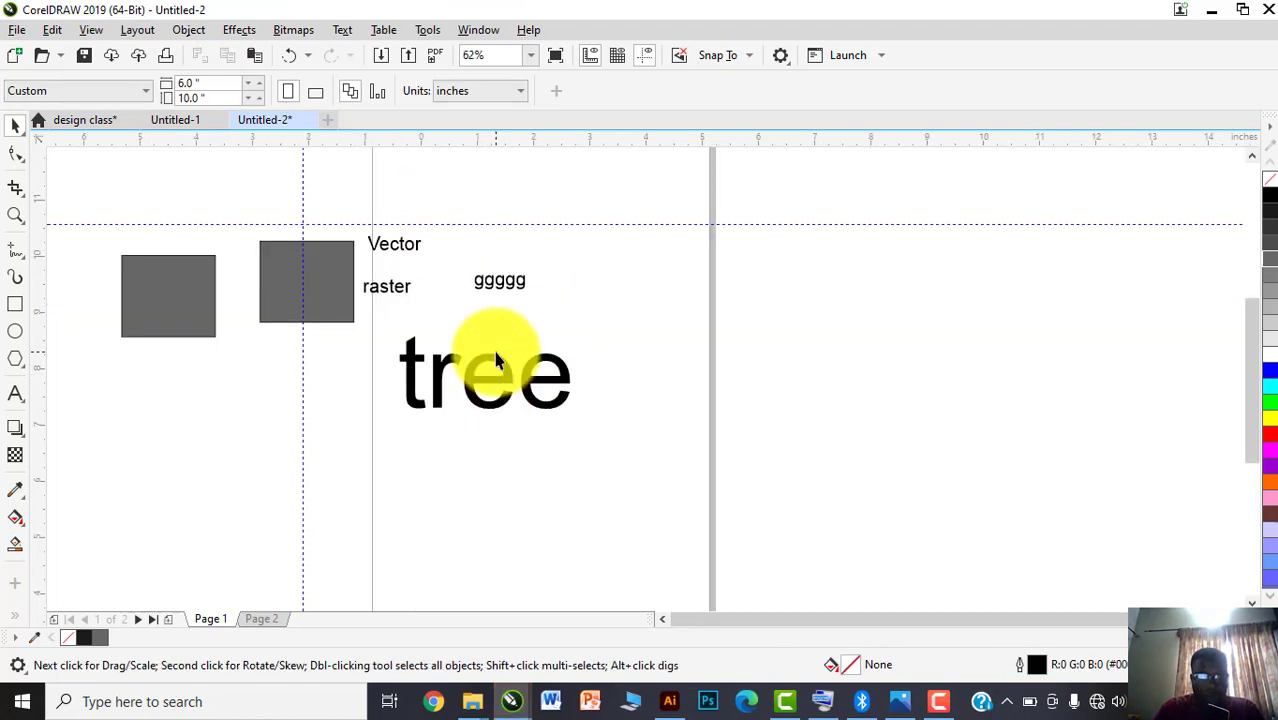
click(188, 29)
mouse_move(457, 45)
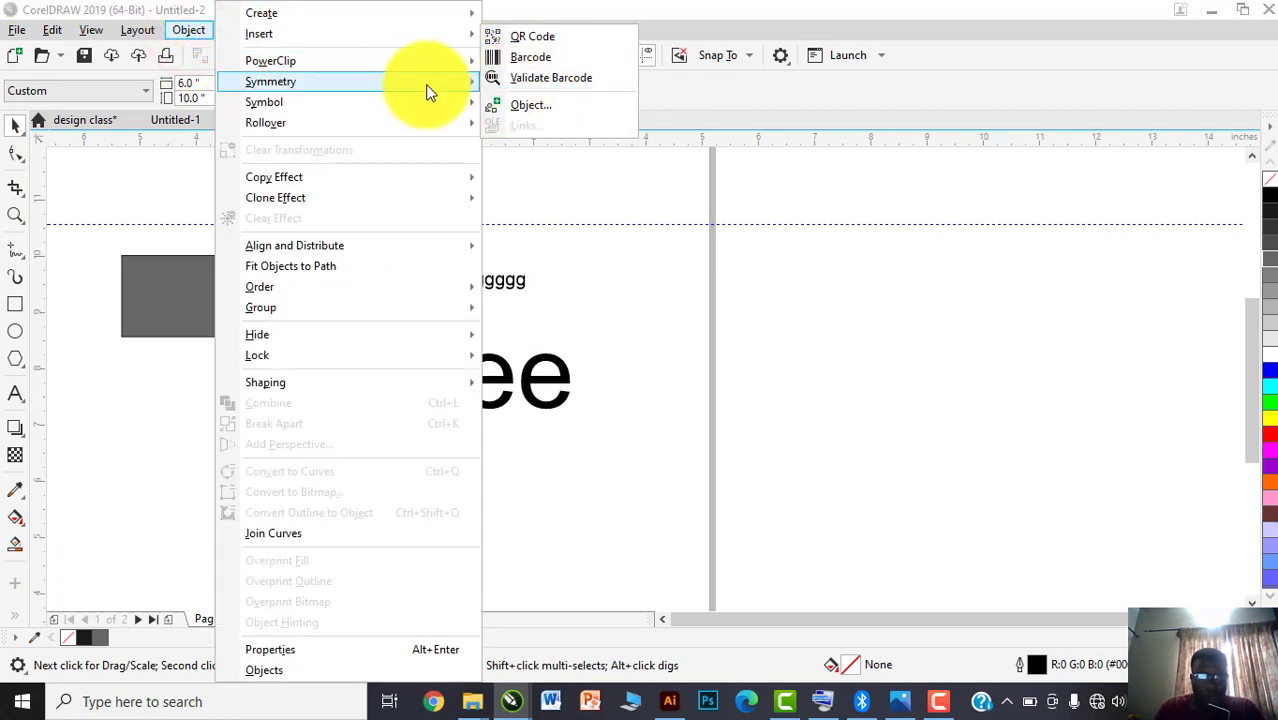
mouse_move(413, 67)
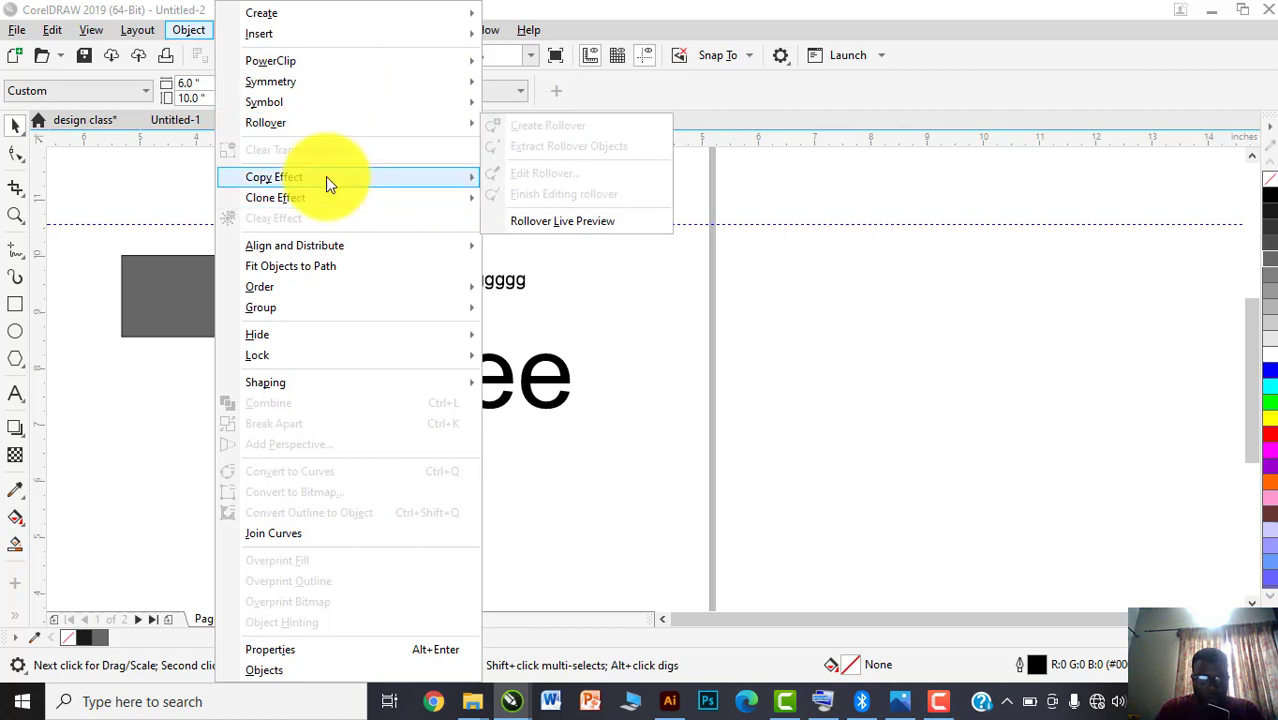
mouse_move(324, 176)
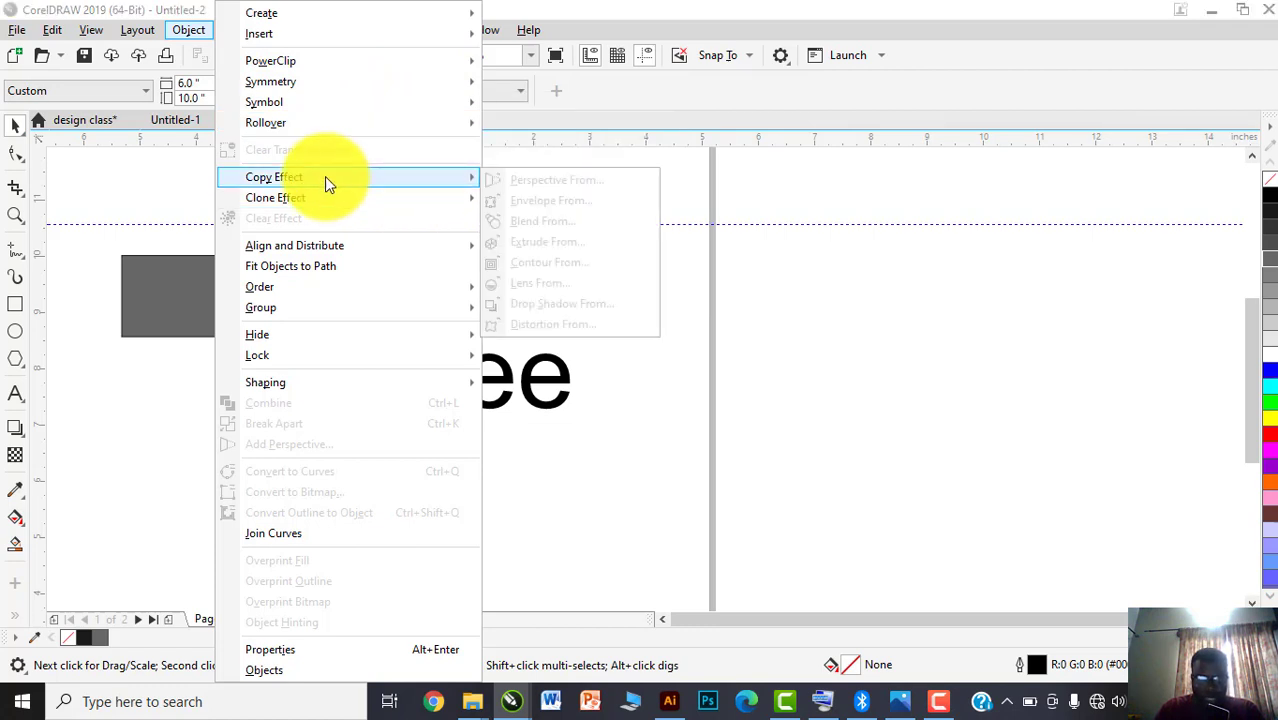
mouse_move(323, 205)
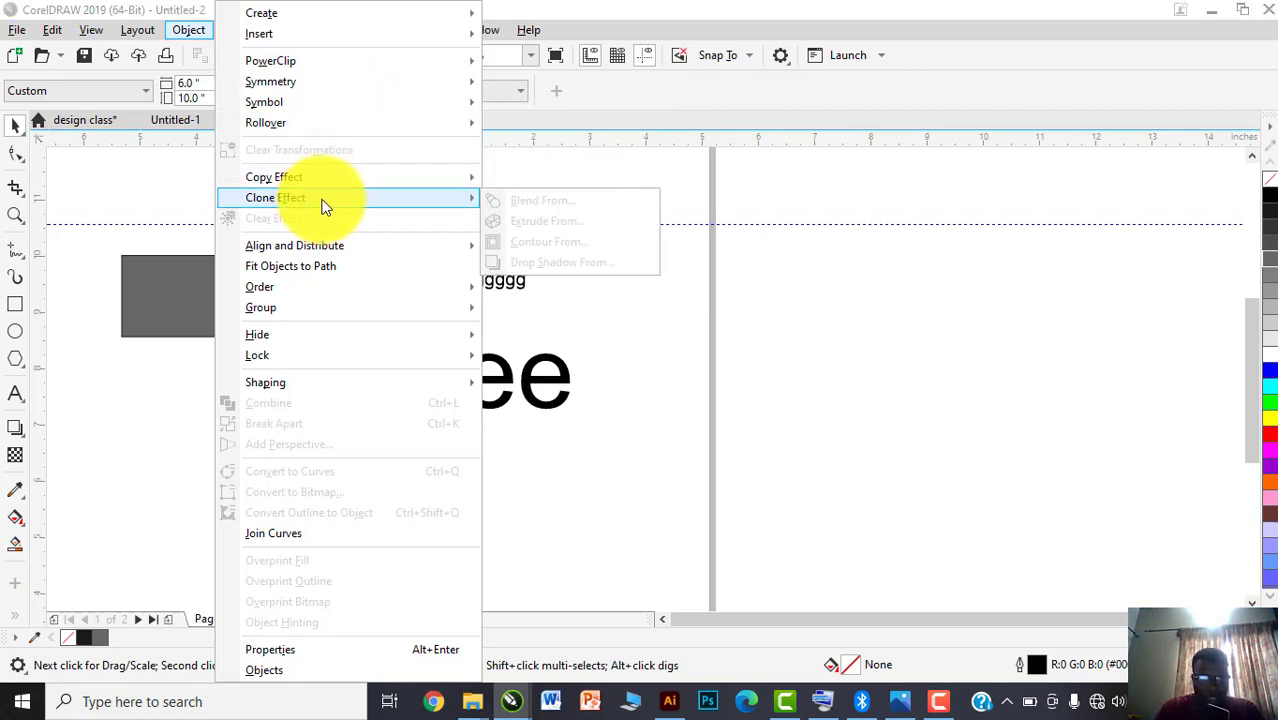
mouse_move(309, 249)
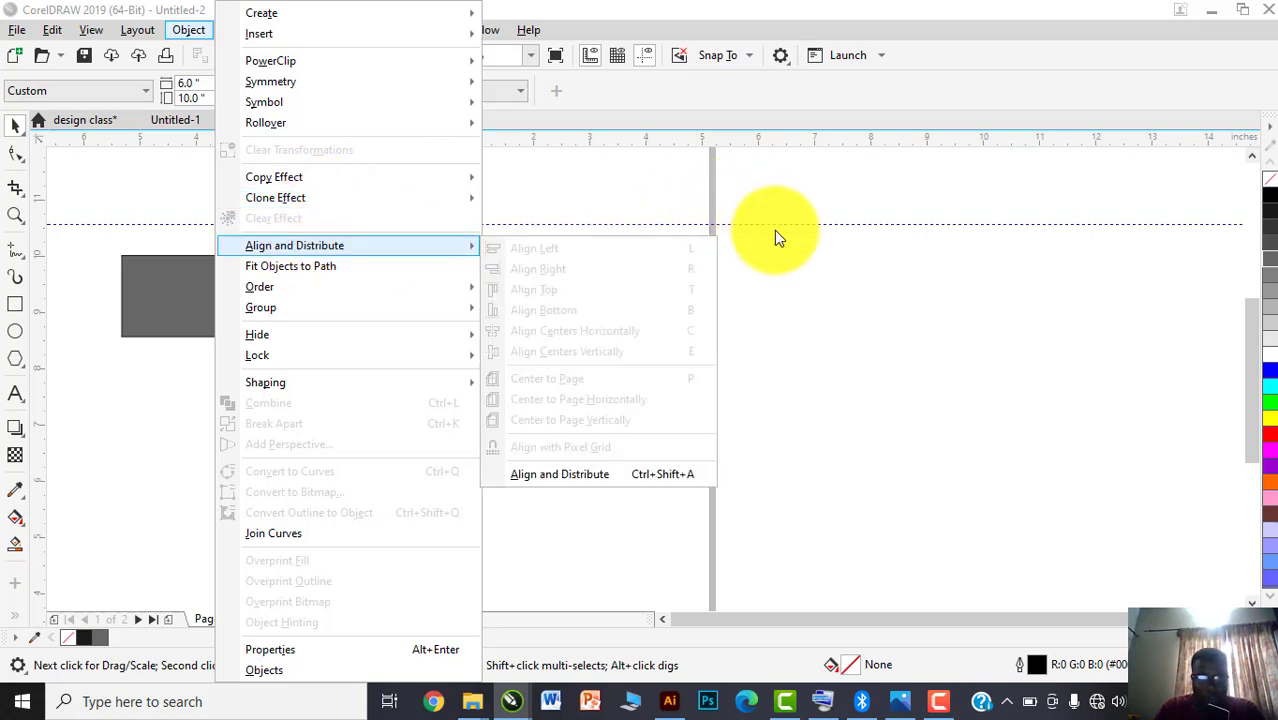
click(799, 255)
Shift the gray rectangle beside the Vector text slightly up and left, and move the other gray rectangle to the right of the page
click(325, 305)
drag(325, 305, 262, 285)
mouse_move(166, 301)
mouse_down()
mouse_move(748, 336)
mouse_move(843, 318)
mouse_up()
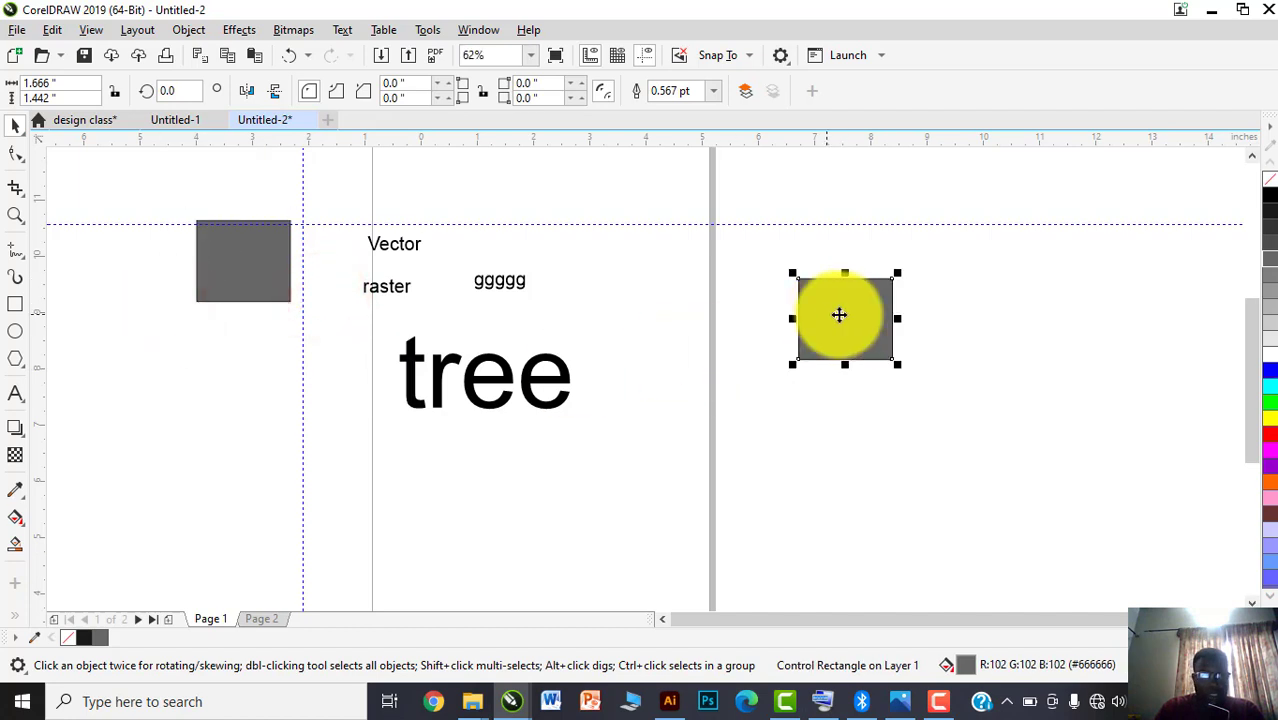
click(196, 32)
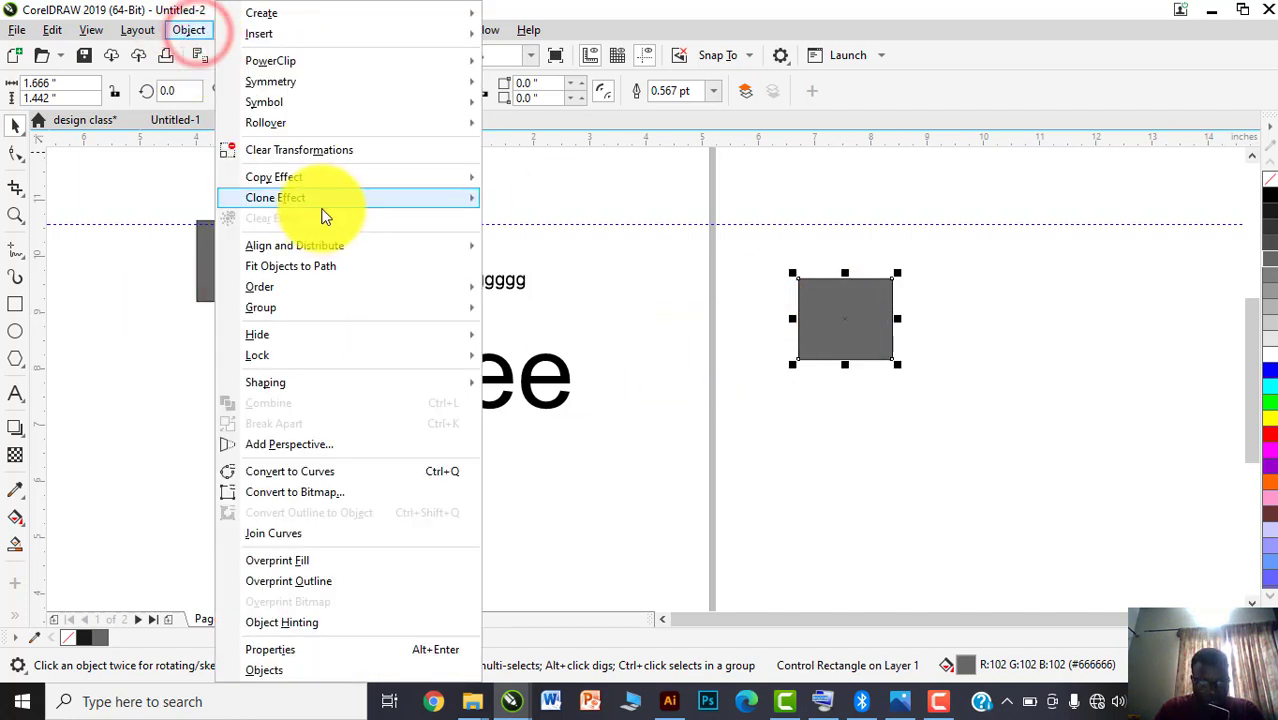
mouse_move(280, 317)
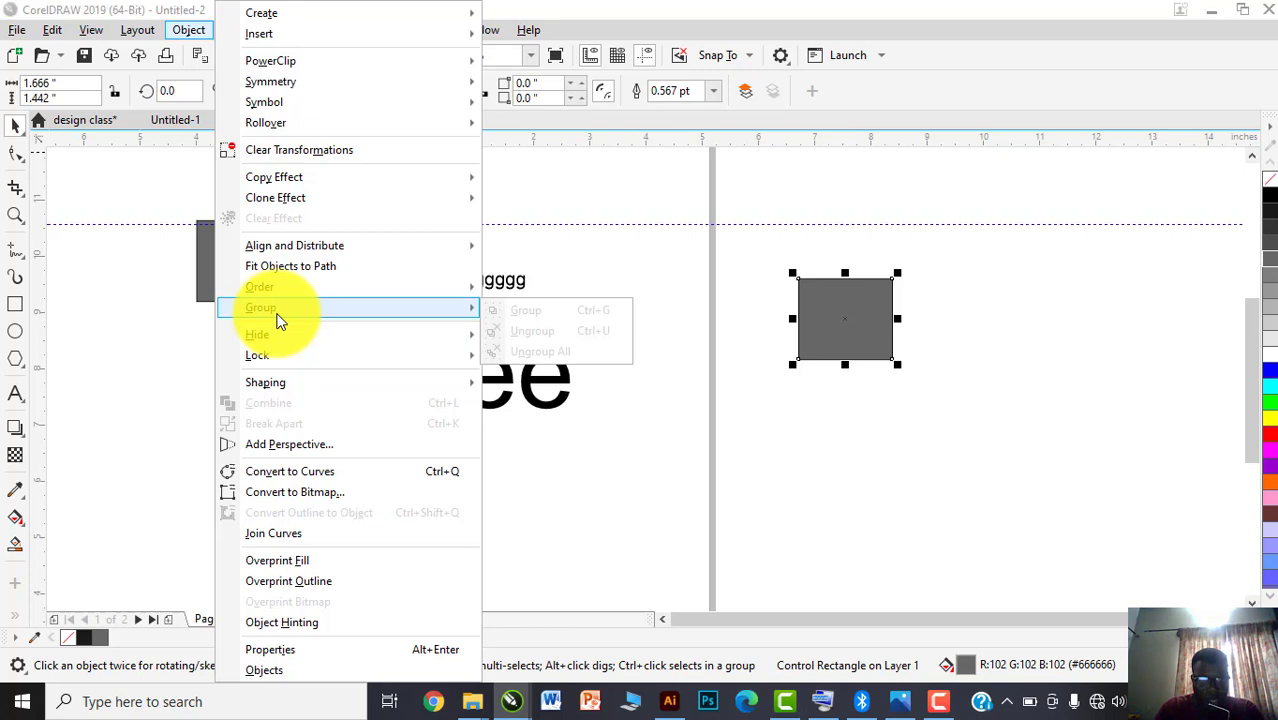
click(283, 247)
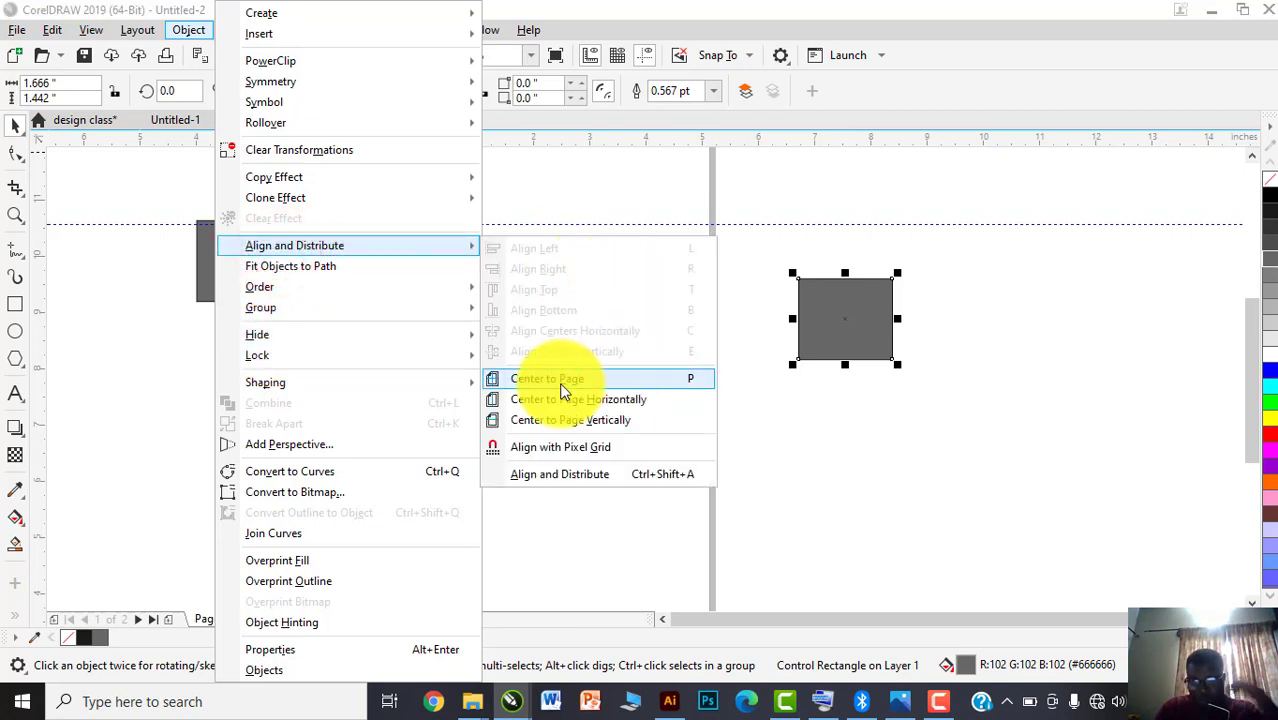
click(810, 433)
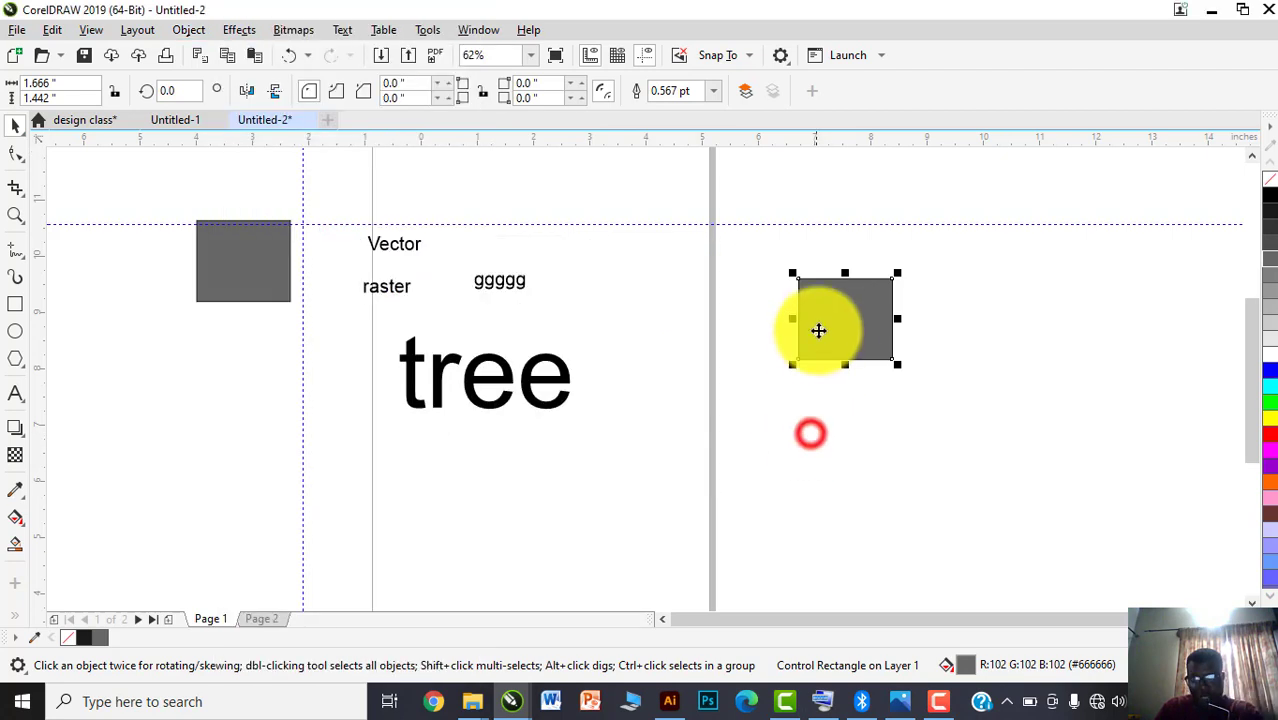
Move the gray rectangle on the right of the page slightly farther out and upward
drag(836, 319, 872, 300)
scroll(752, 298, down, 2)
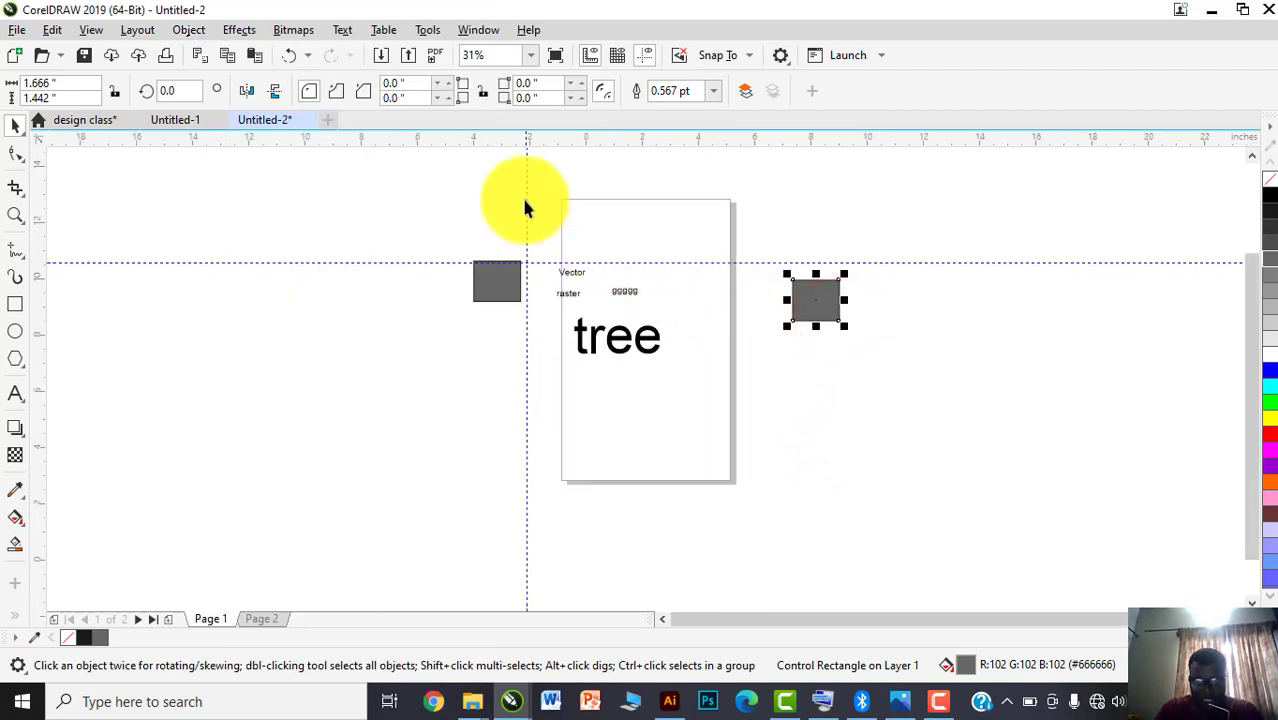
scroll(695, 320, up, 2)
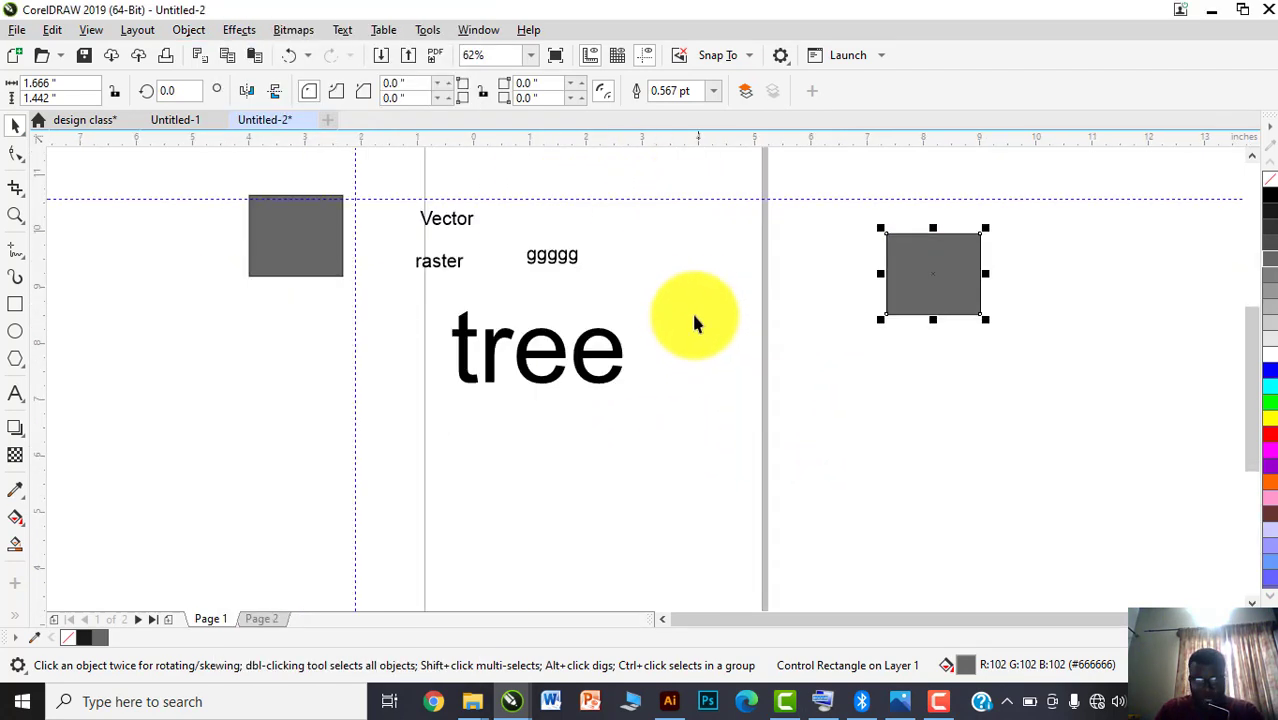
scroll(540, 322, down, 2)
scroll(538, 318, up, 2)
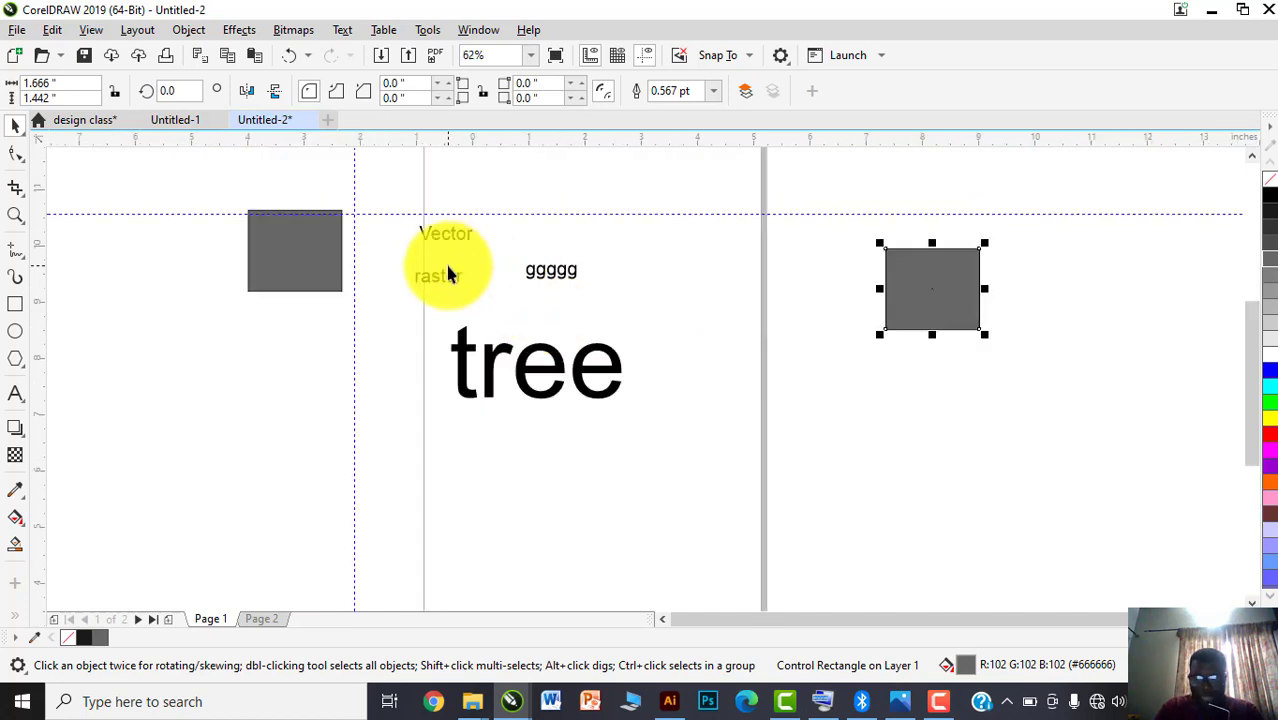
click(308, 262)
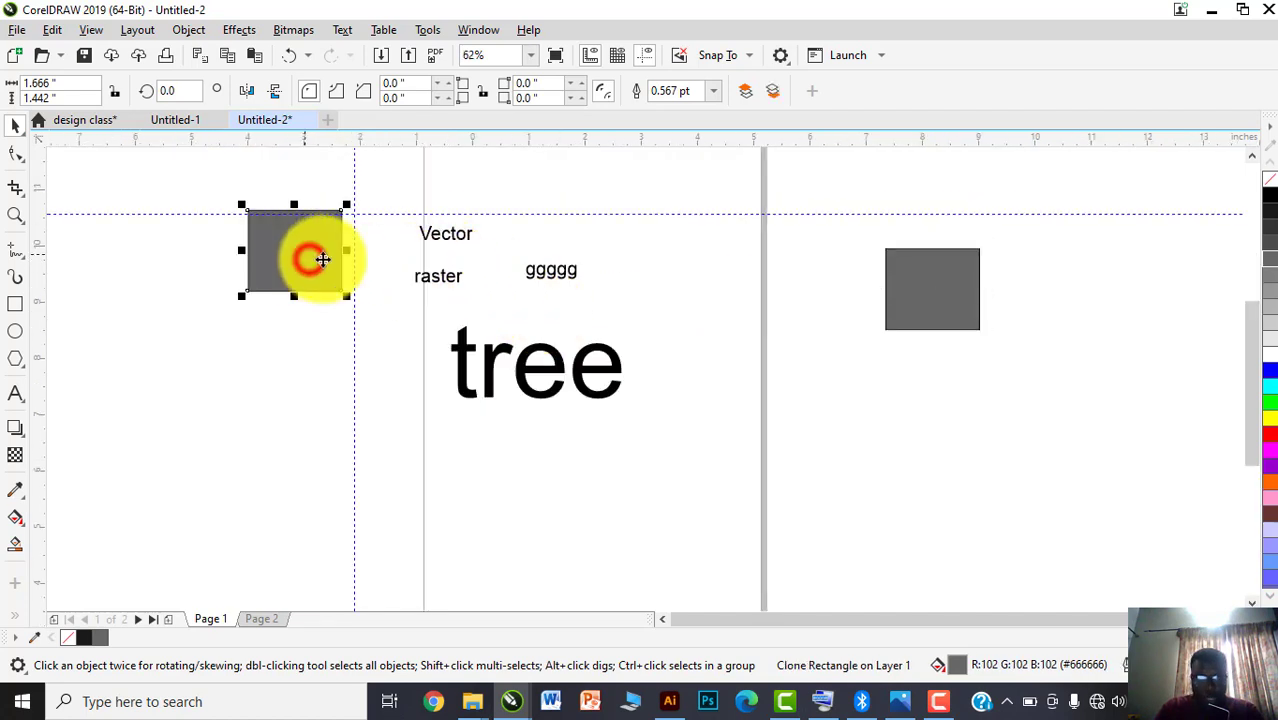
scroll(528, 302, down, 2)
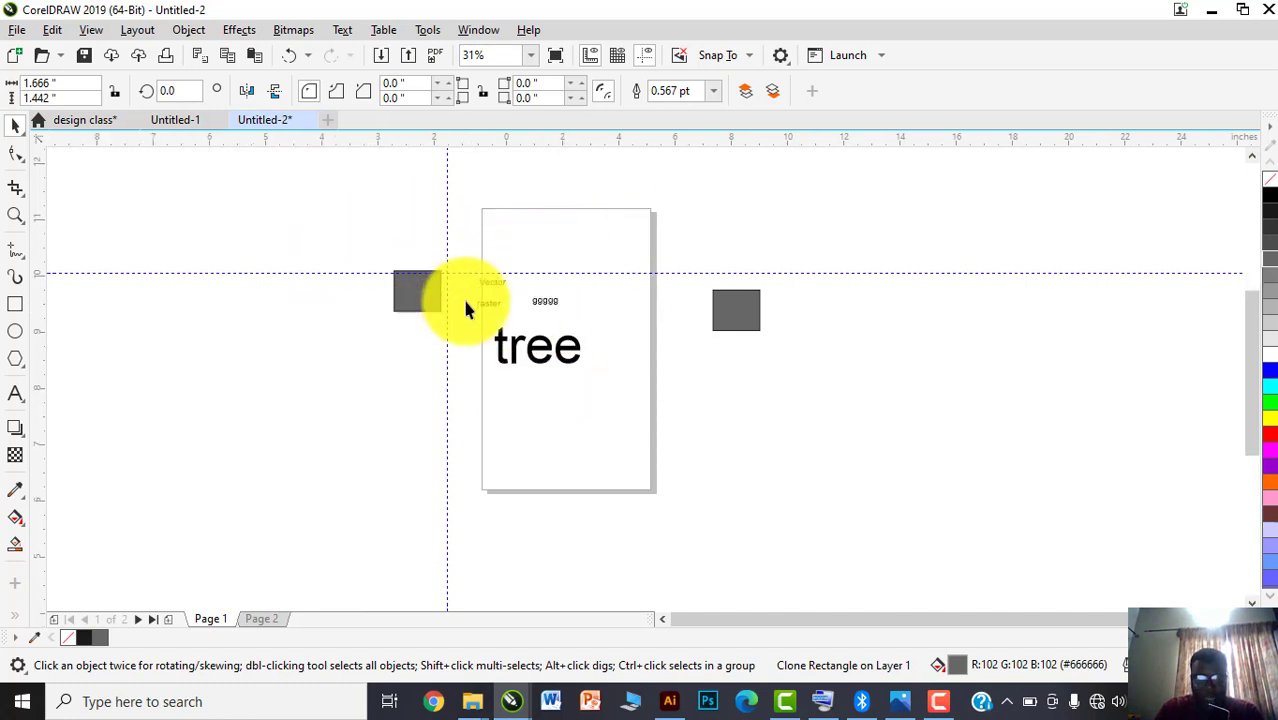
scroll(465, 303, up, 2)
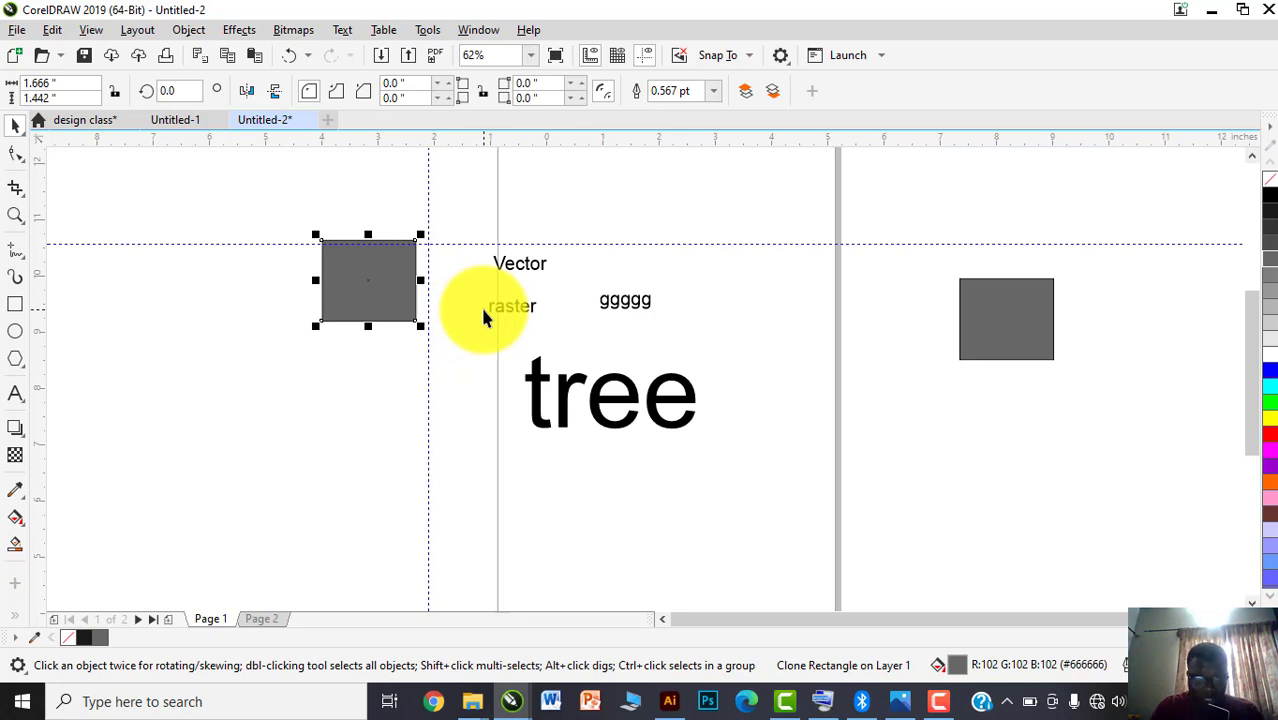
scroll(475, 345, down, 4)
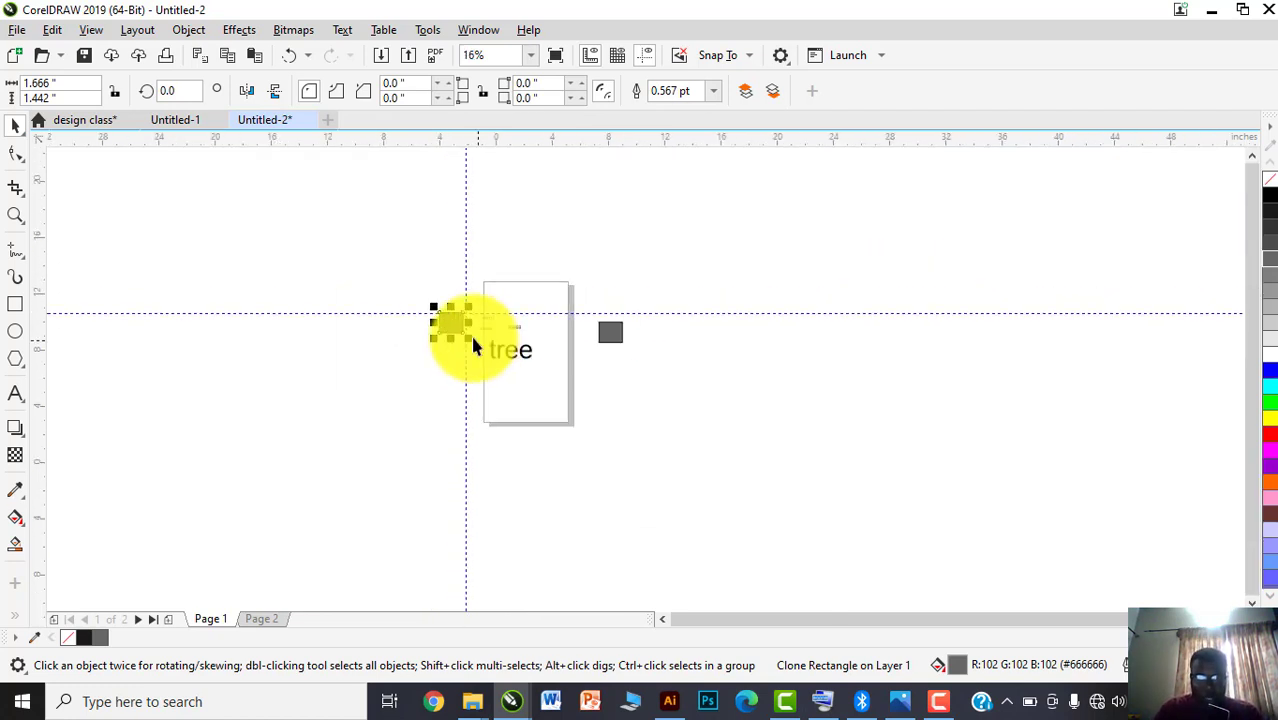
scroll(512, 353, up, 2)
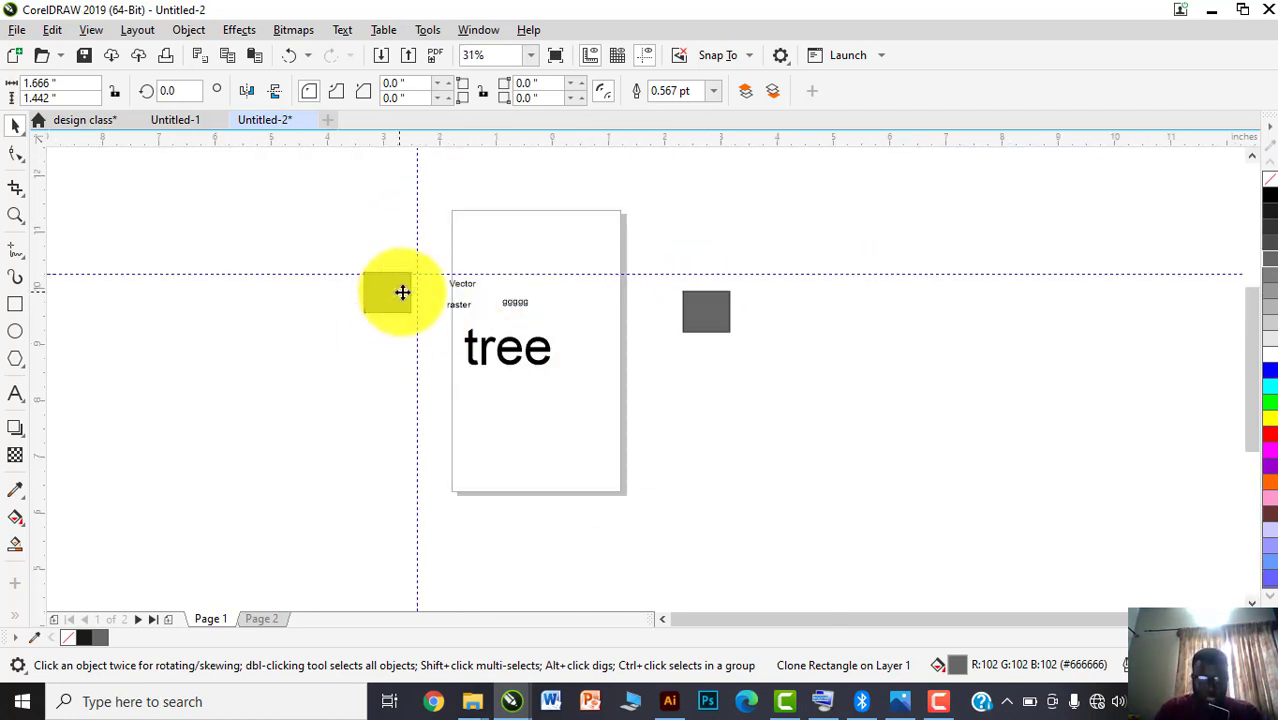
scroll(402, 292, up, 2)
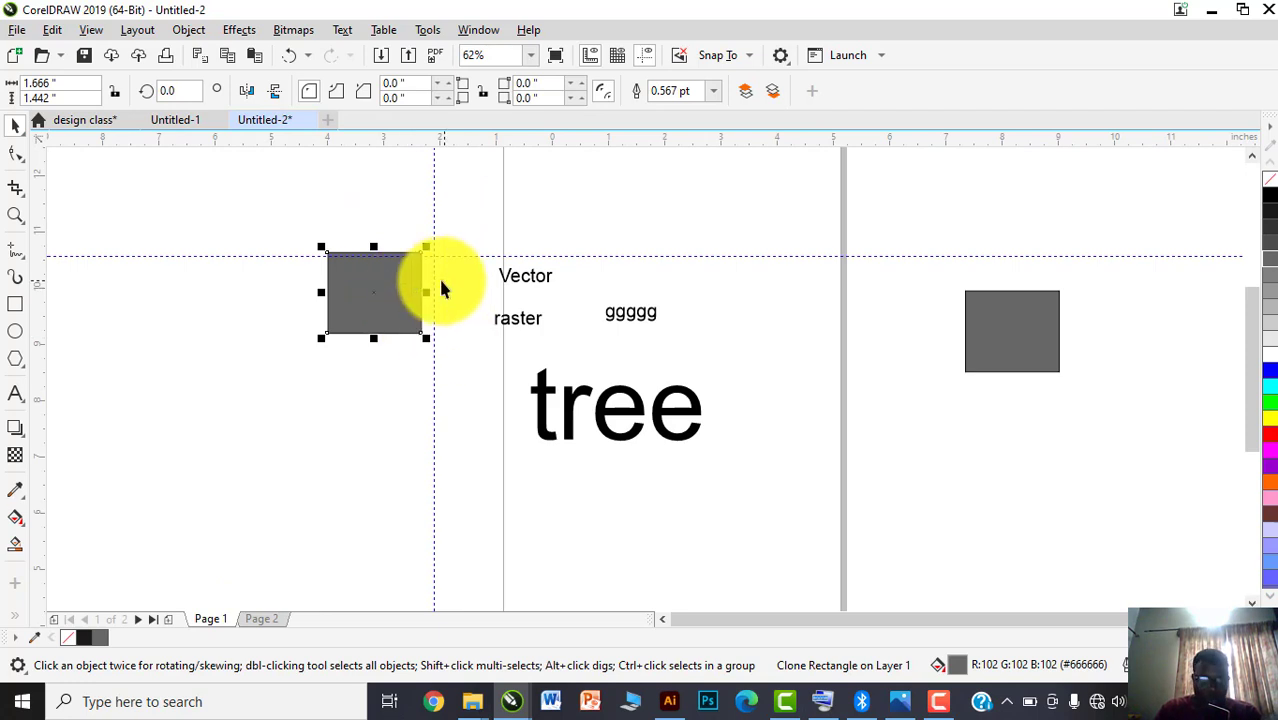
Center the gray rectangle from the right of the page on the page with Center to Page
click(1010, 337)
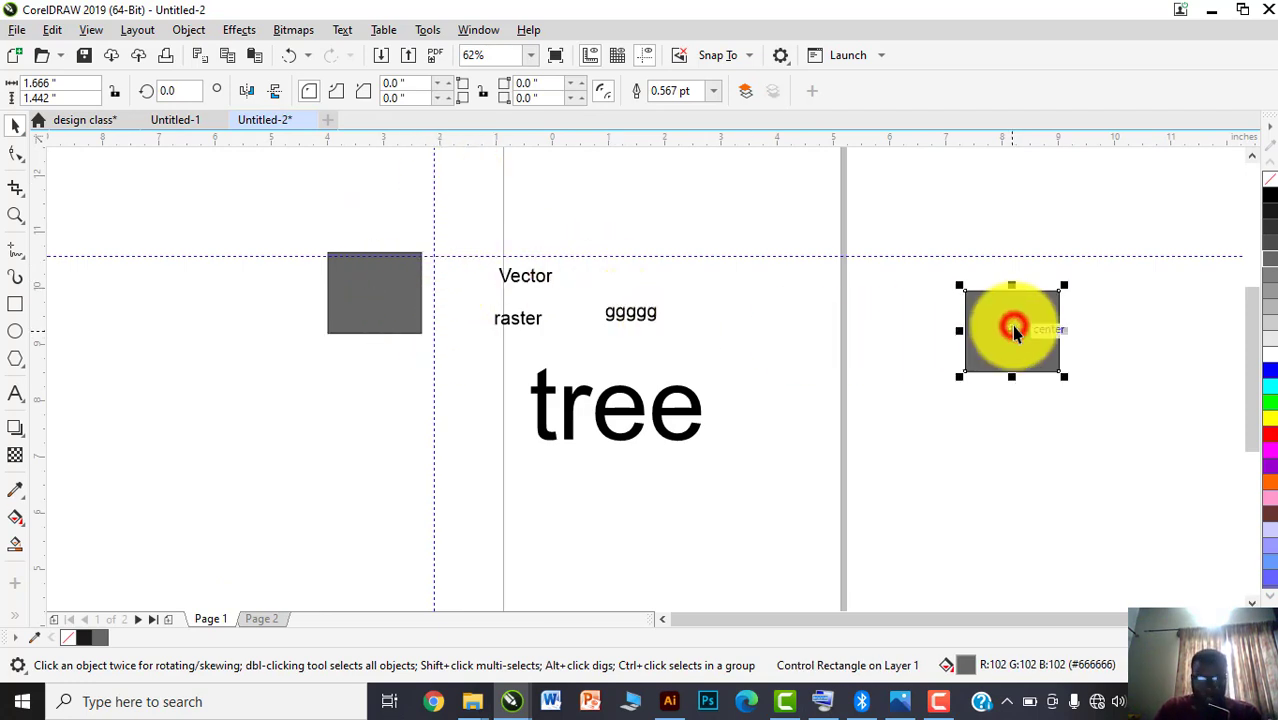
click(178, 38)
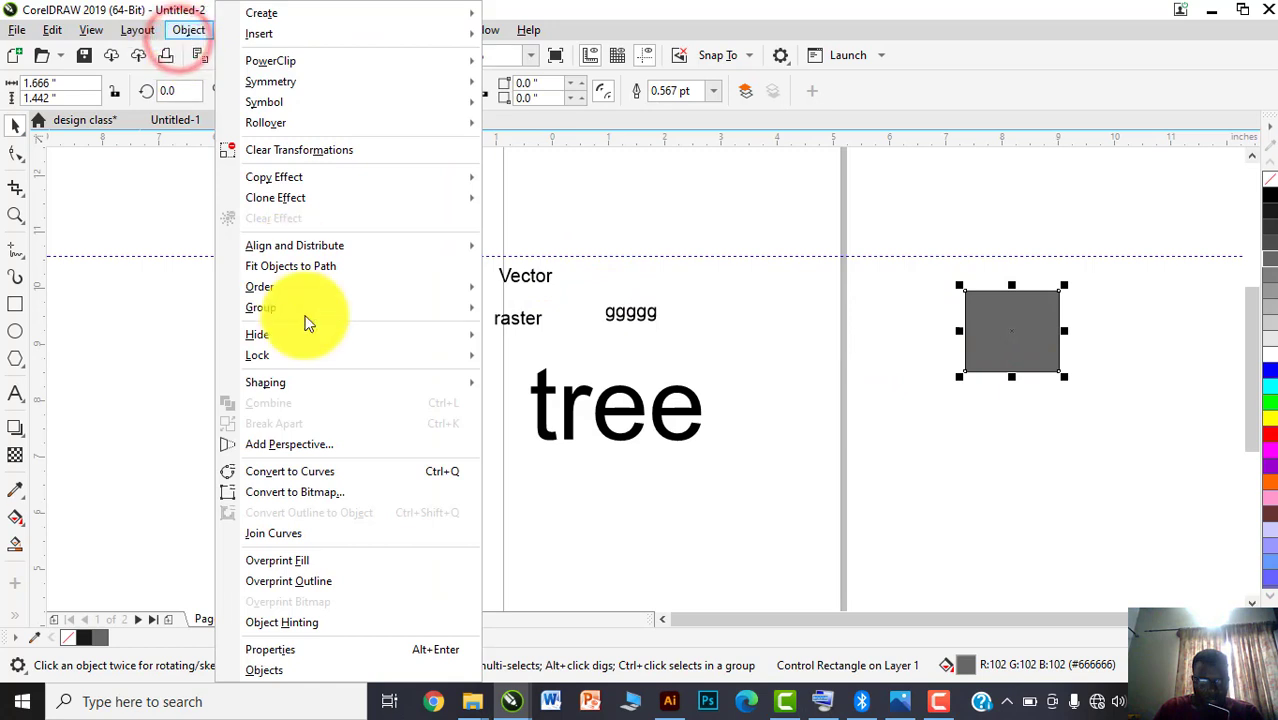
click(294, 245)
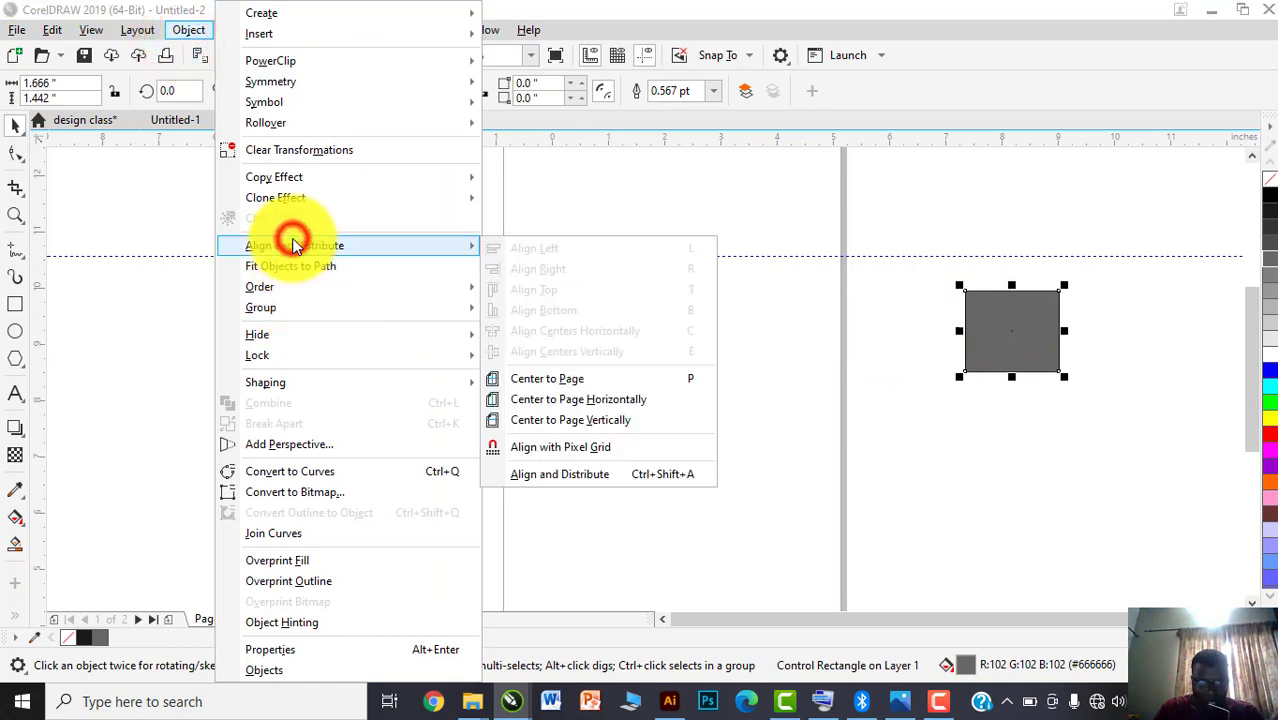
click(565, 382)
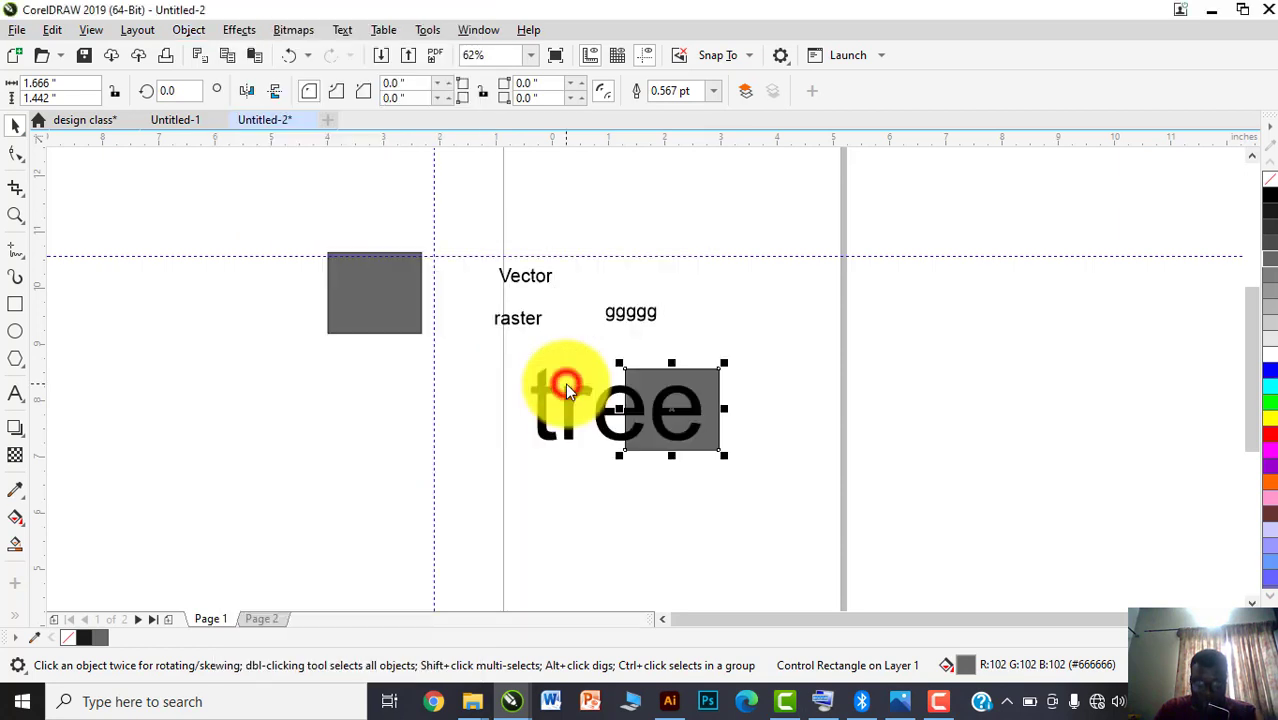
click(188, 30)
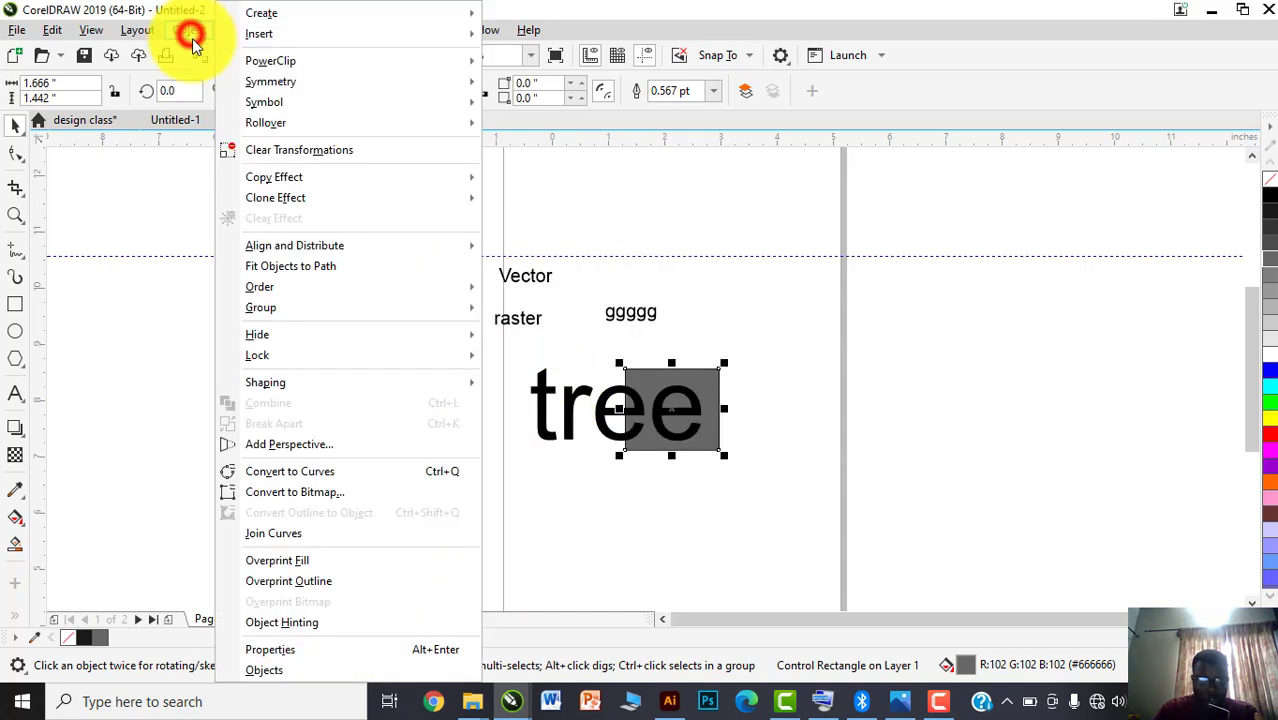
click(284, 245)
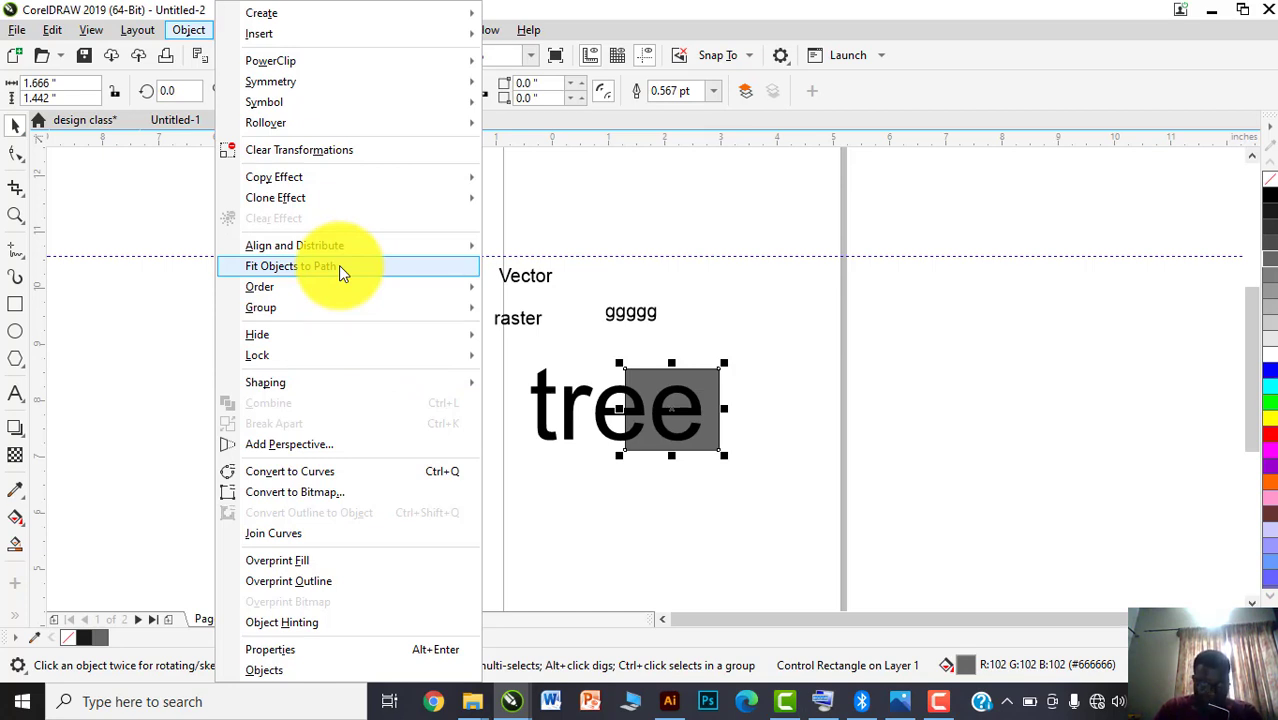
mouse_move(330, 288)
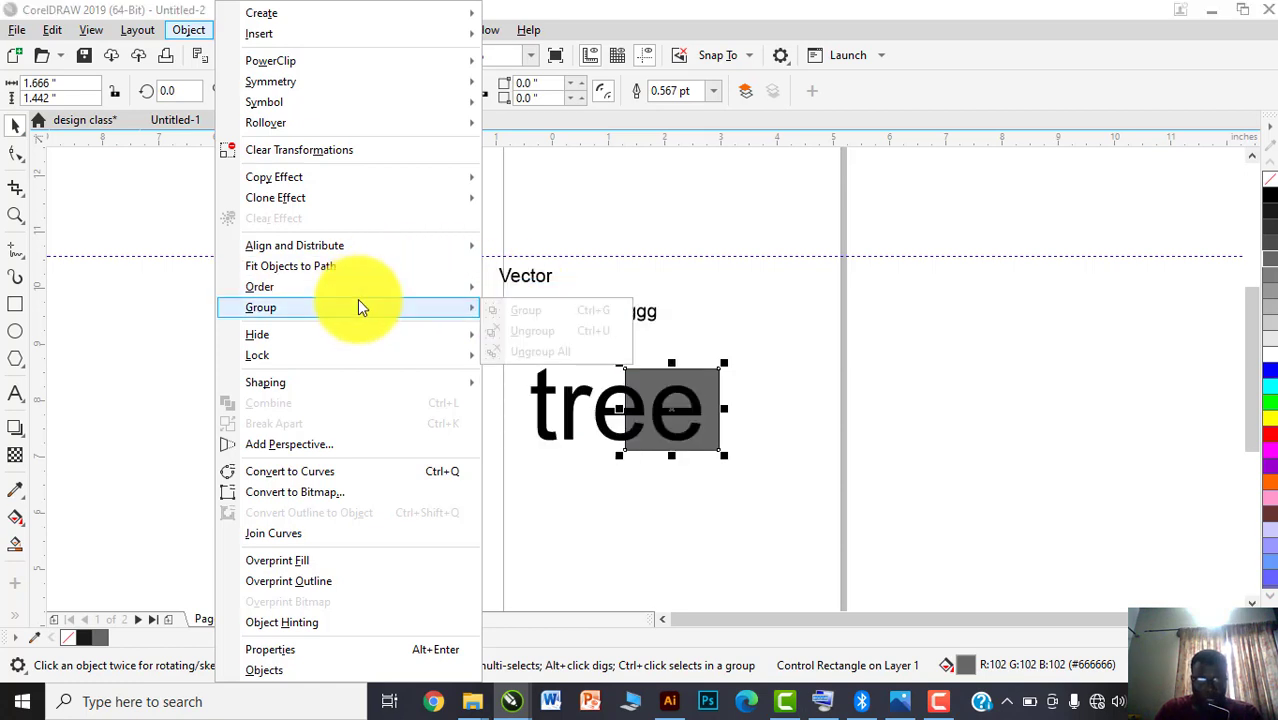
click(851, 283)
click(776, 353)
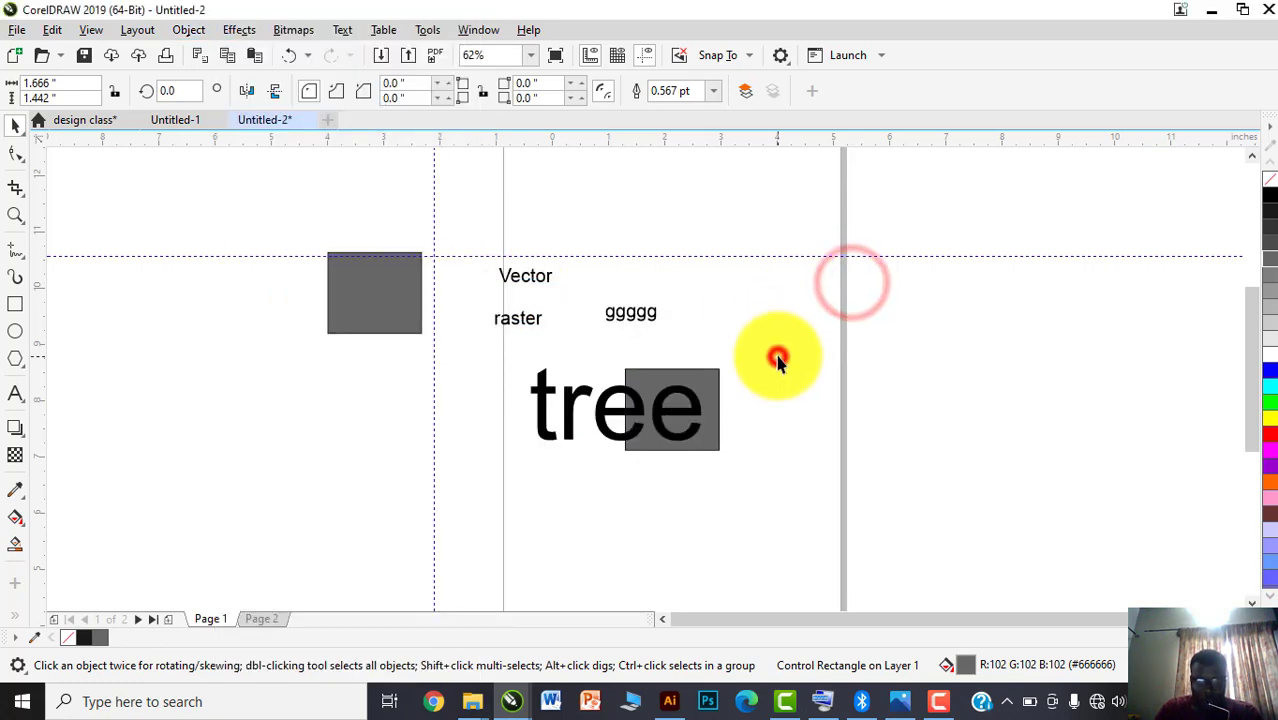
click(715, 390)
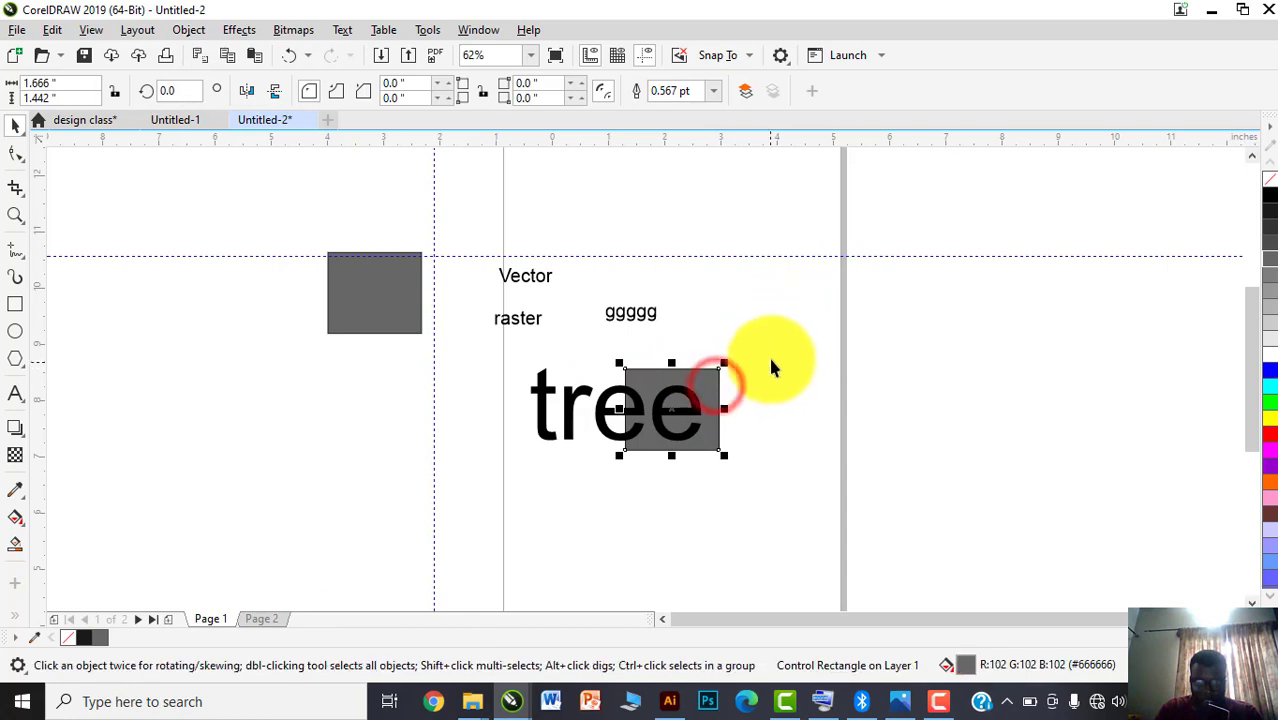
Group the tree text with the gray rectangle overlapping it
drag(772, 360, 491, 470)
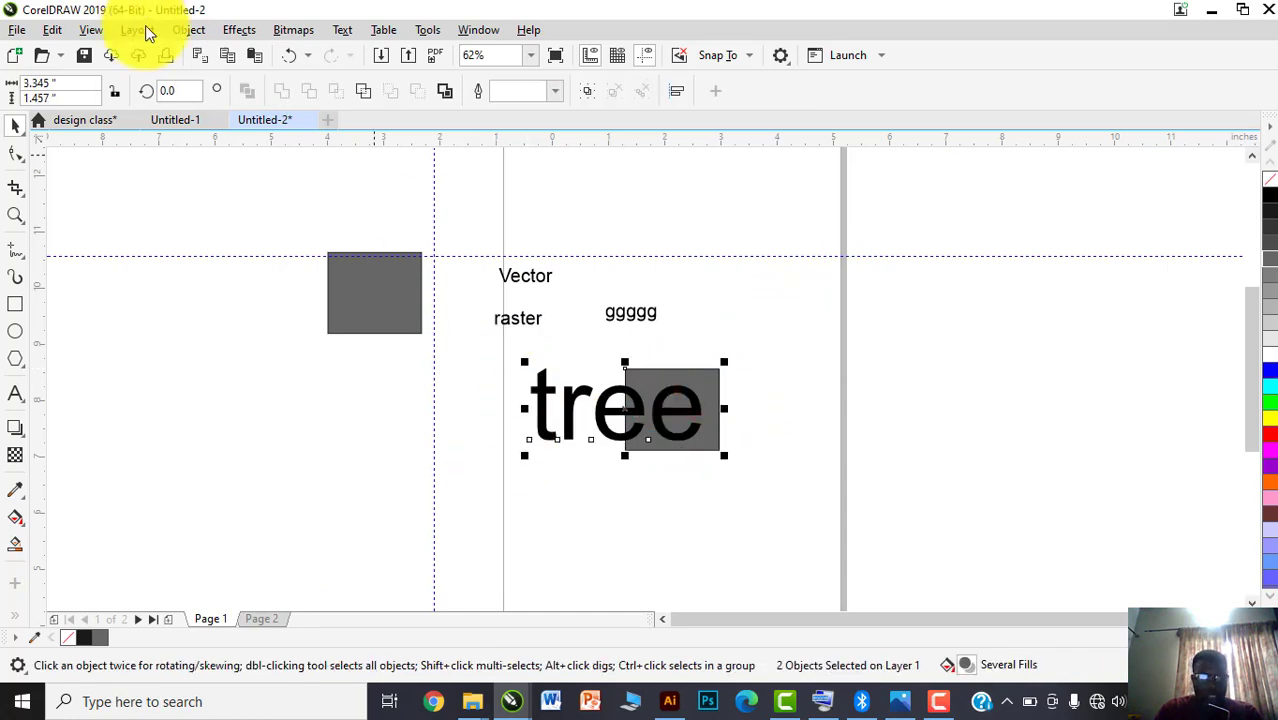
right_click(662, 382)
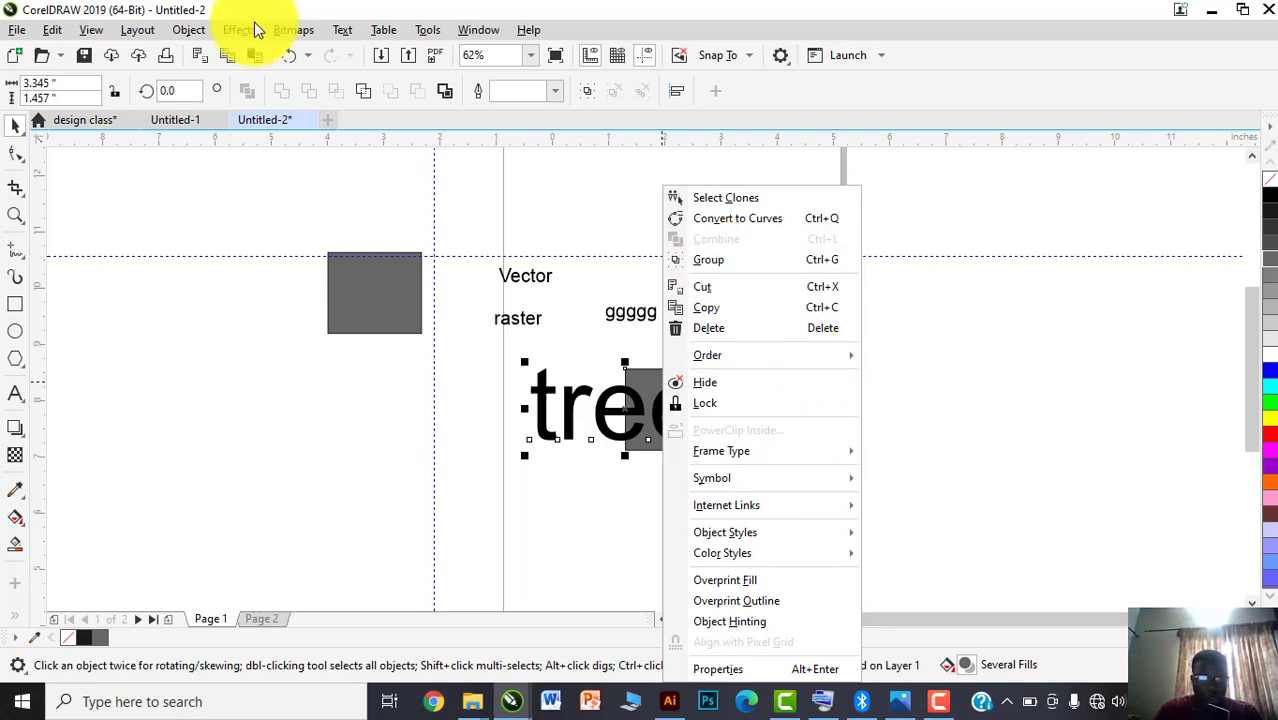
click(185, 29)
click(285, 307)
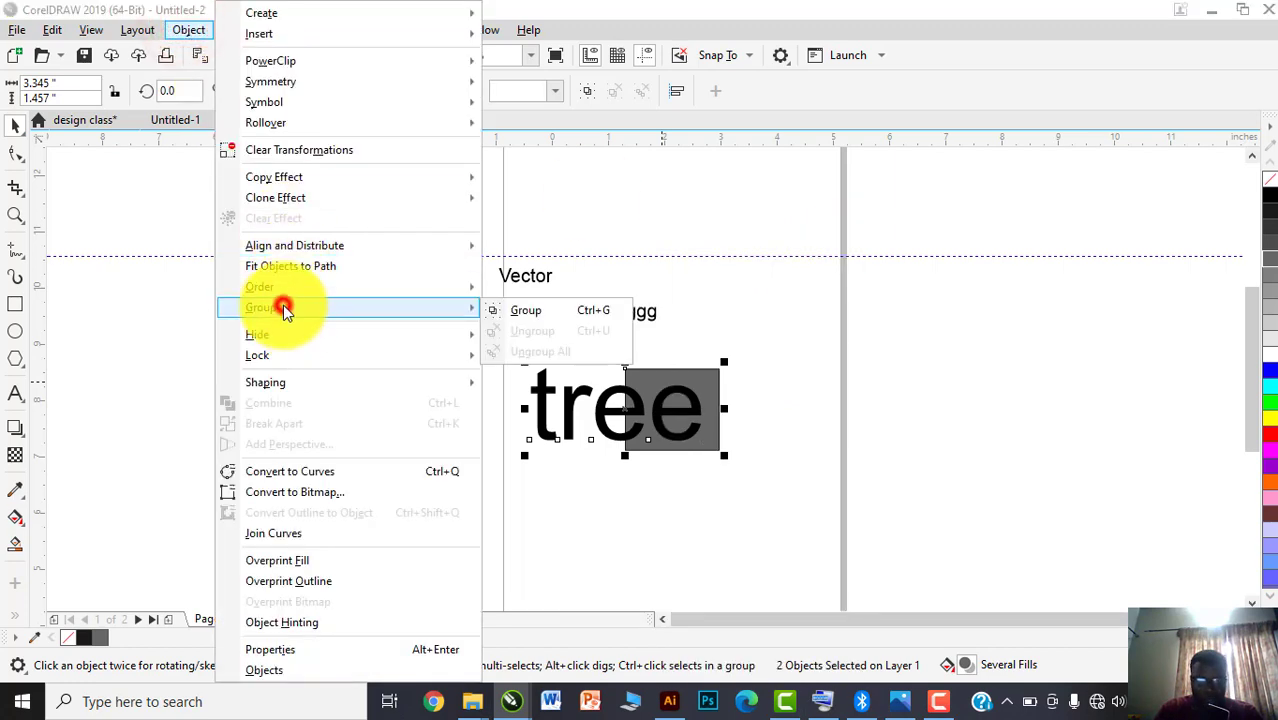
click(554, 305)
click(744, 313)
Move the grouped tree text and rectangle to the right and slightly up on the page, and deselect it
drag(662, 392, 802, 298)
drag(813, 316, 694, 405)
drag(807, 317, 731, 396)
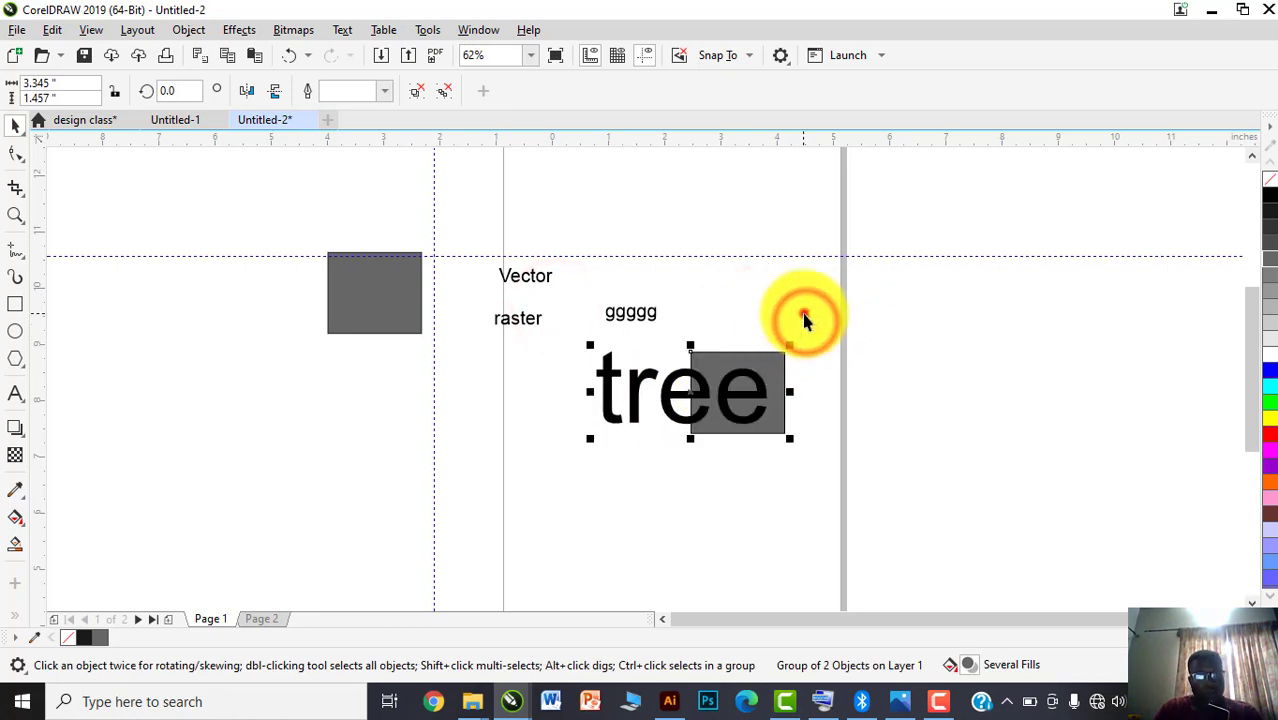
click(804, 313)
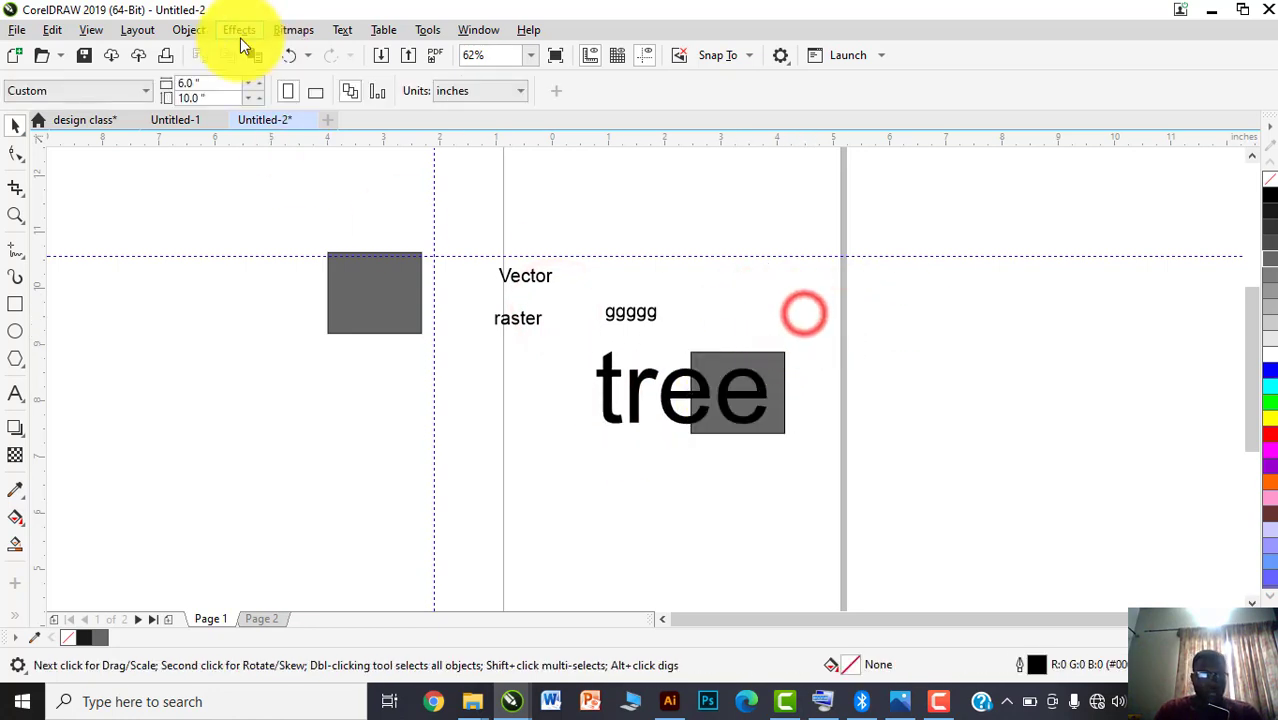
click(190, 31)
mouse_move(265, 382)
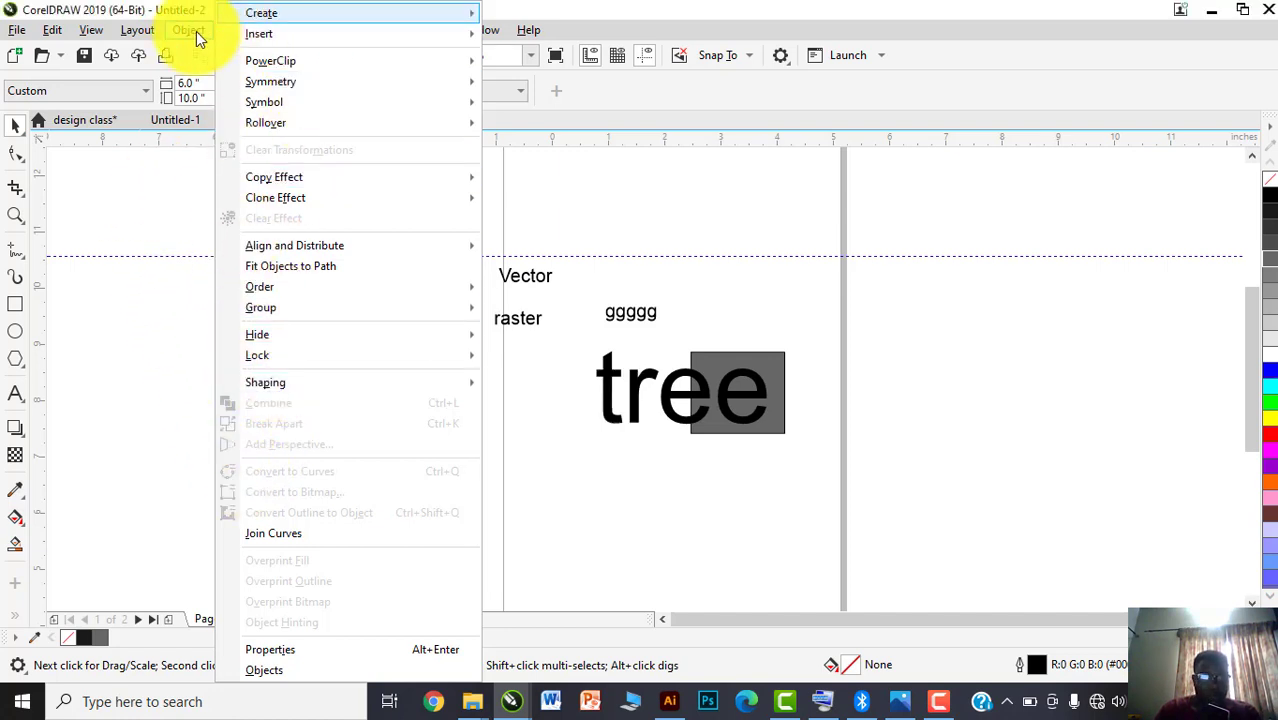
click(757, 12)
click(243, 32)
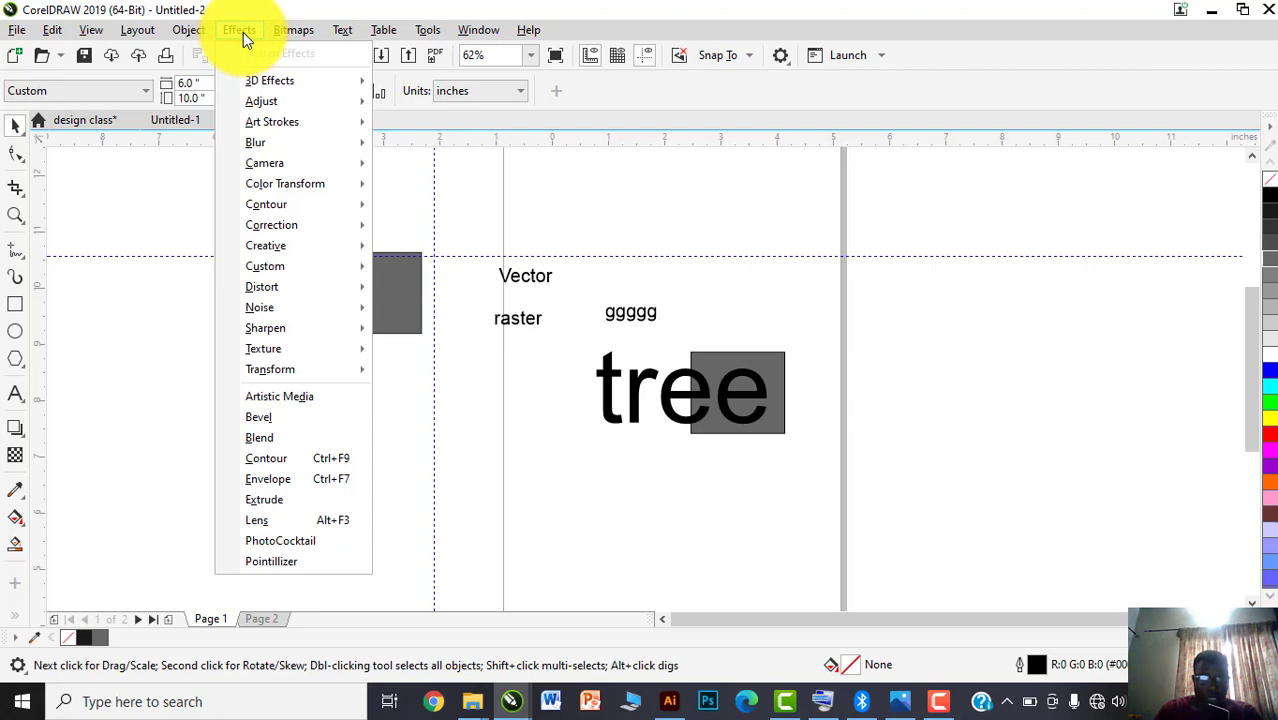
mouse_move(267, 78)
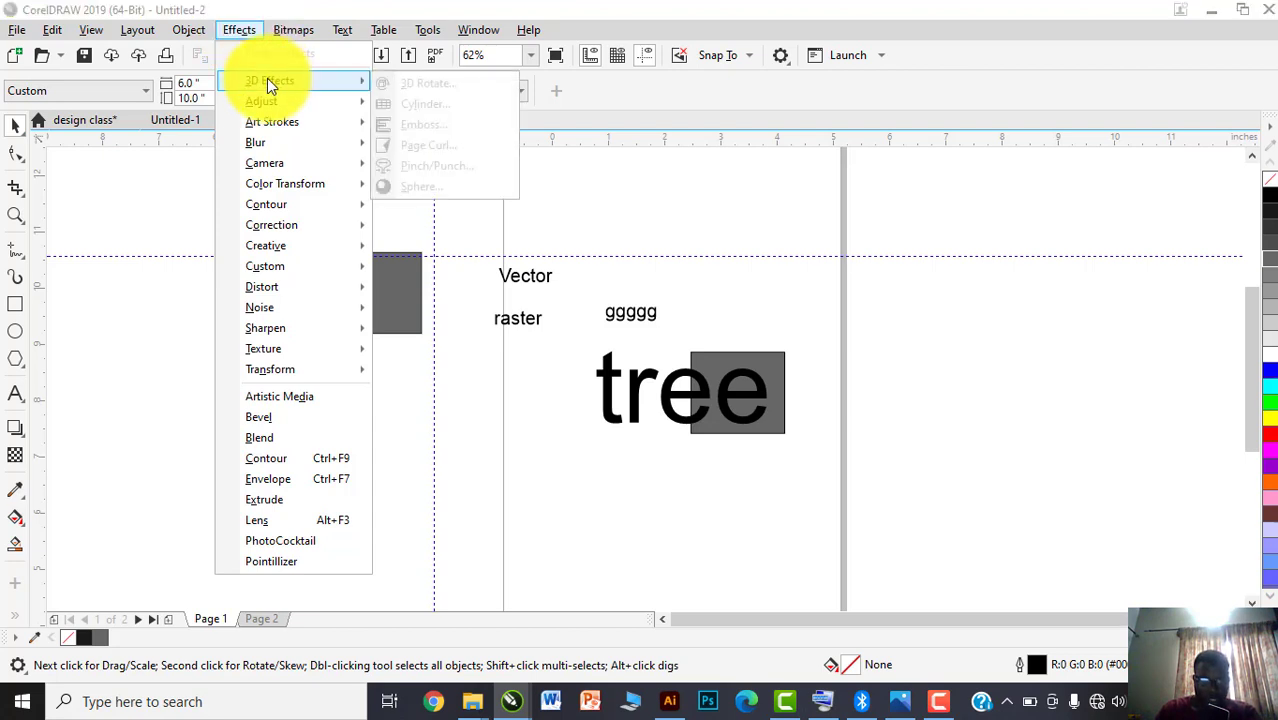
click(722, 258)
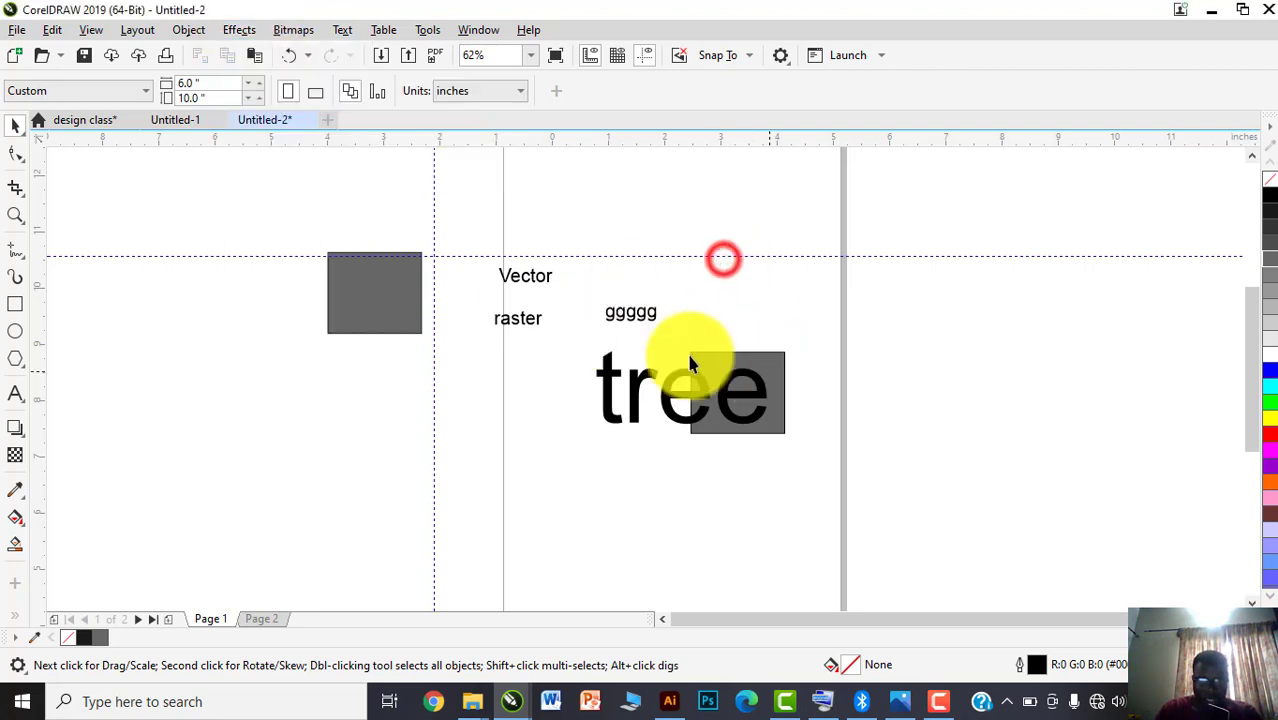
Shift the standalone gray rectangle slightly down and right, and start a Page Curl effect on it, comparing the preview off and on
drag(380, 322, 412, 395)
click(239, 29)
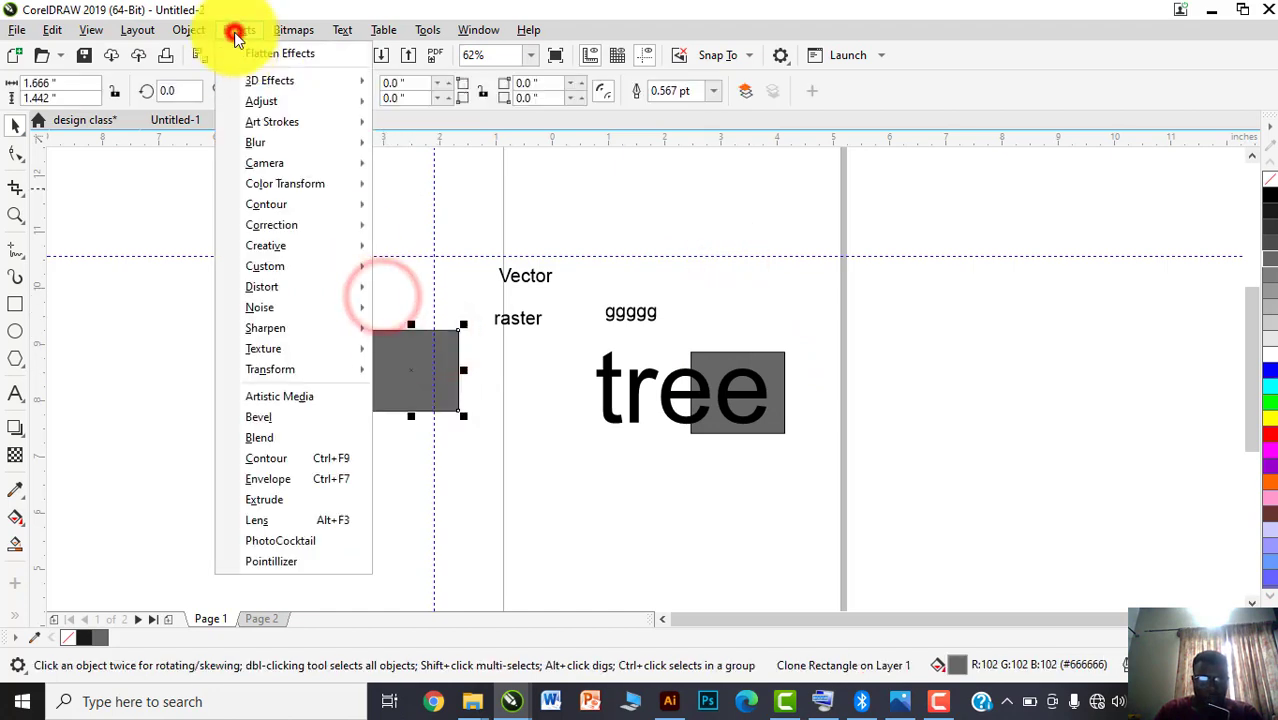
mouse_move(257, 79)
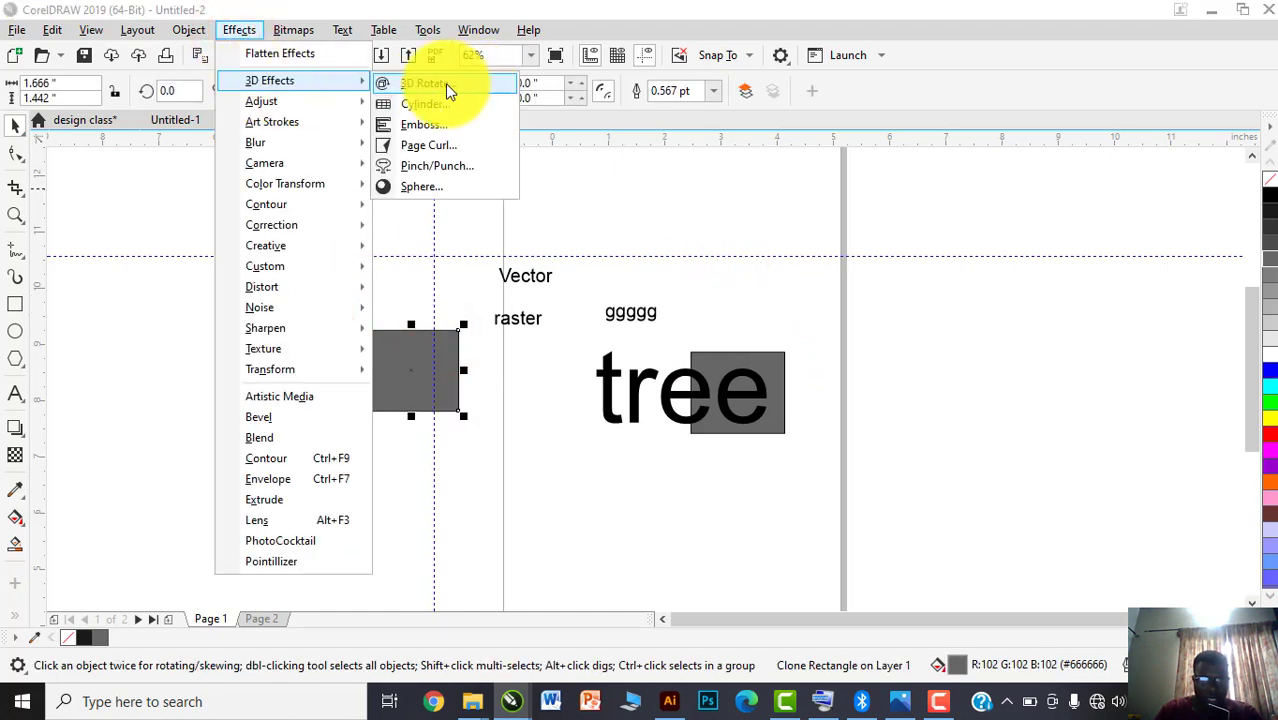
click(441, 146)
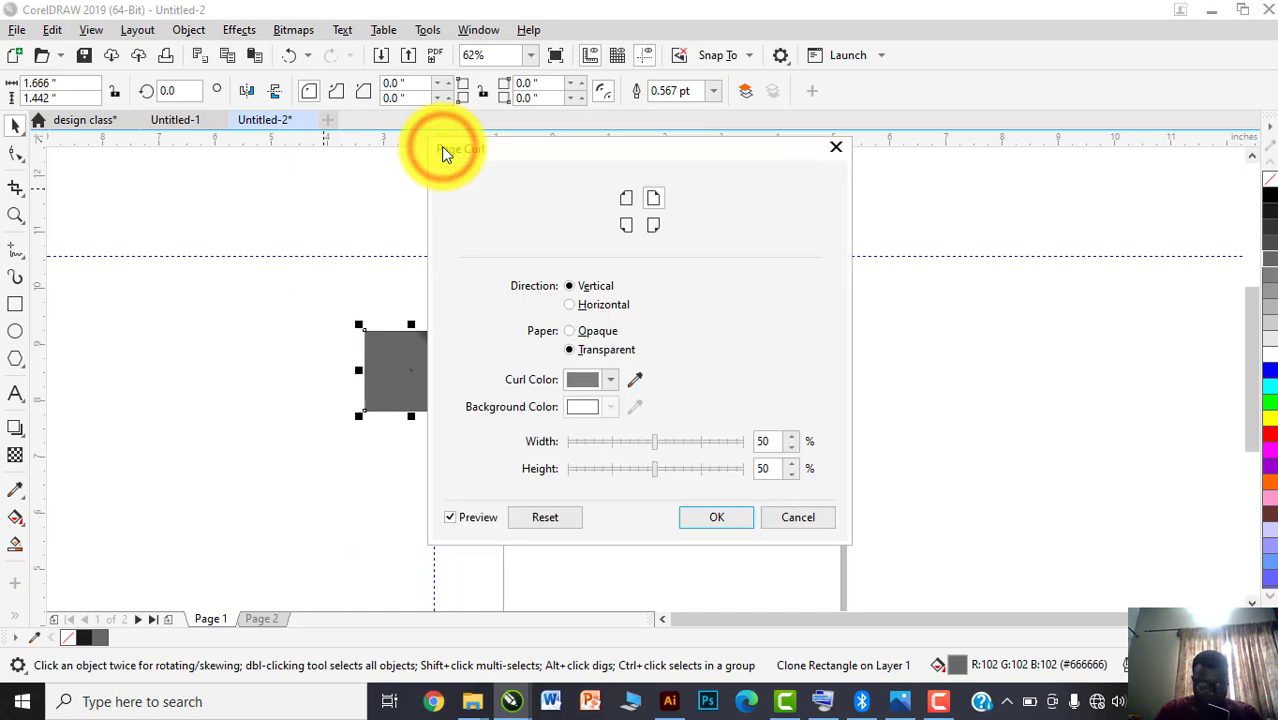
drag(563, 168, 790, 158)
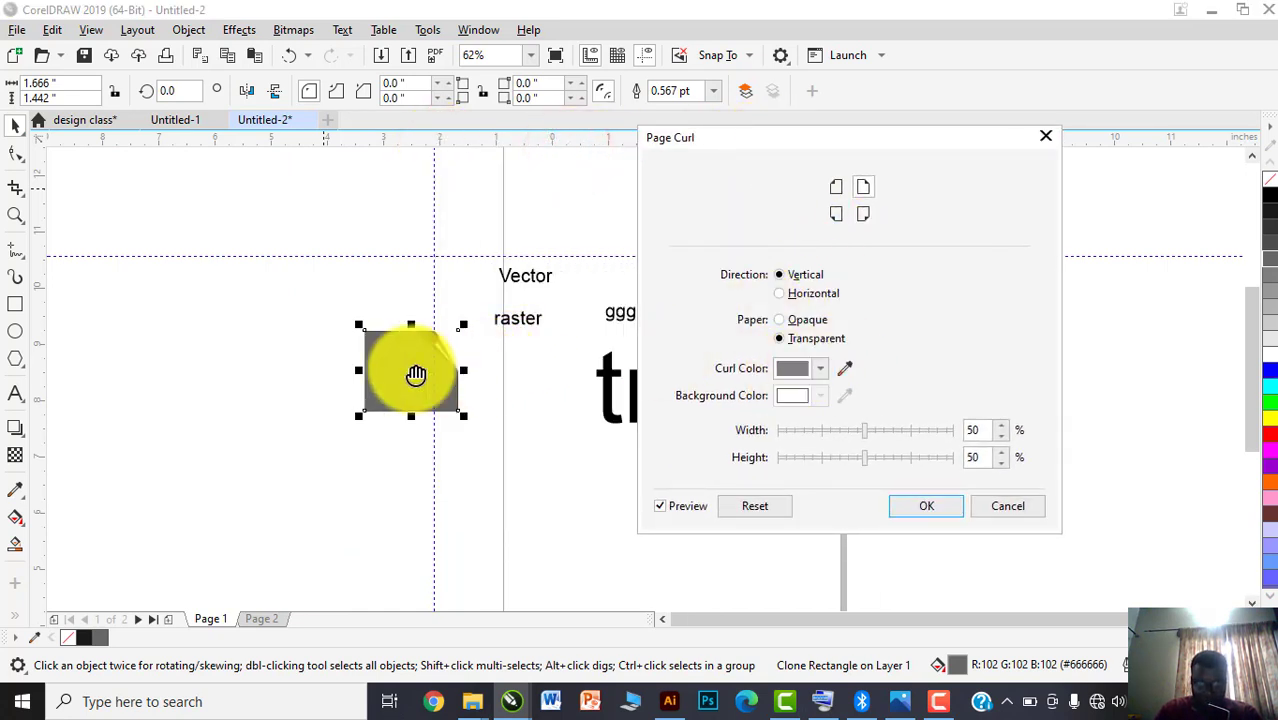
click(677, 508)
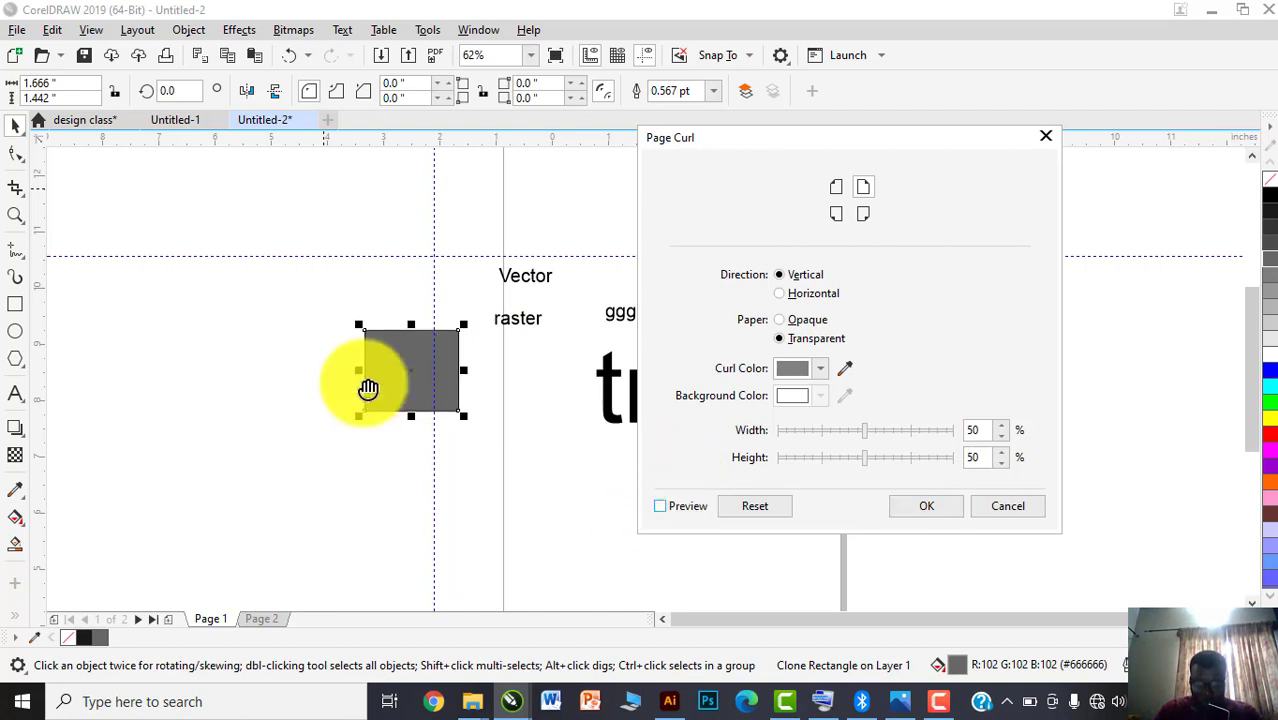
click(662, 505)
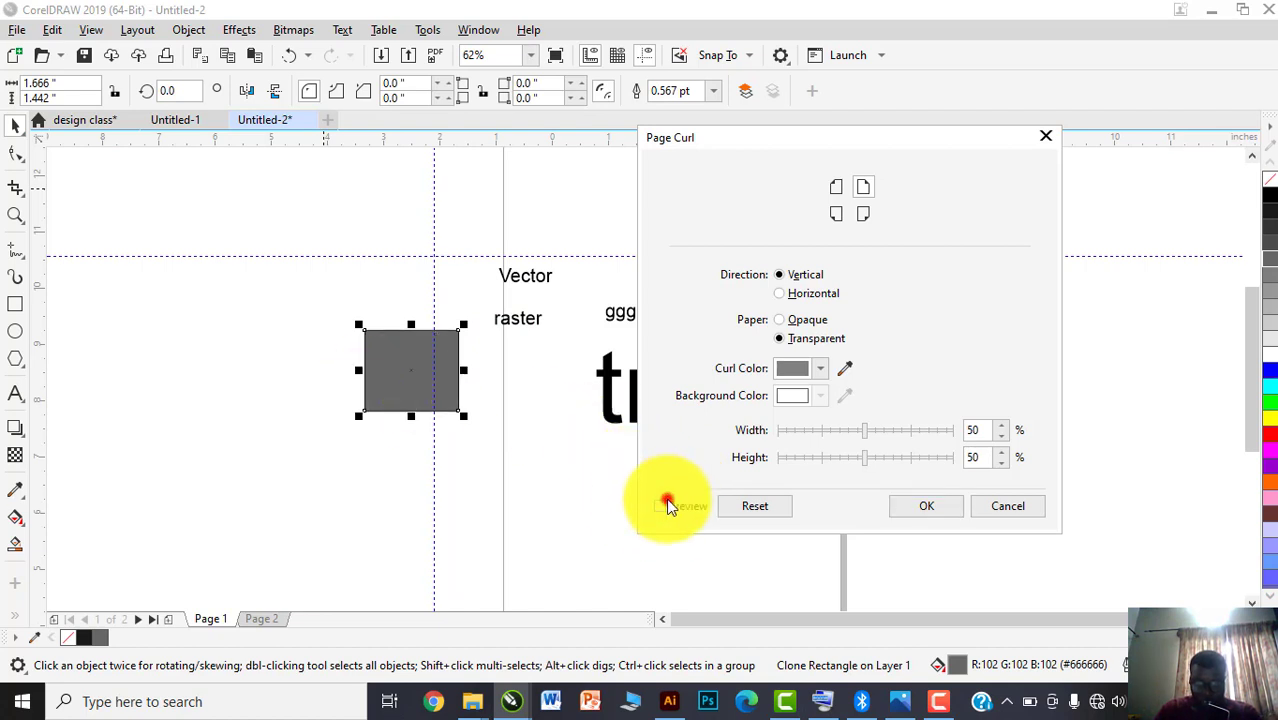
Set the page curl color to red, its width to 74% and its height to 58%
click(815, 370)
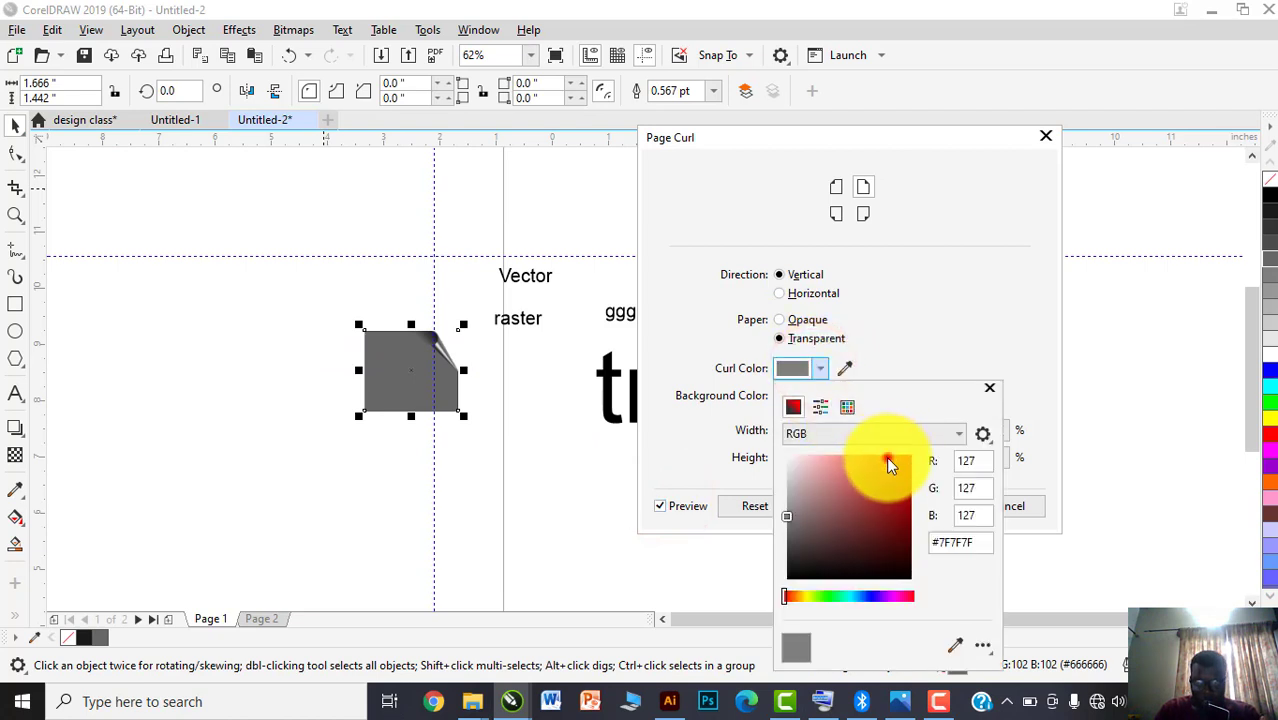
click(886, 460)
click(885, 333)
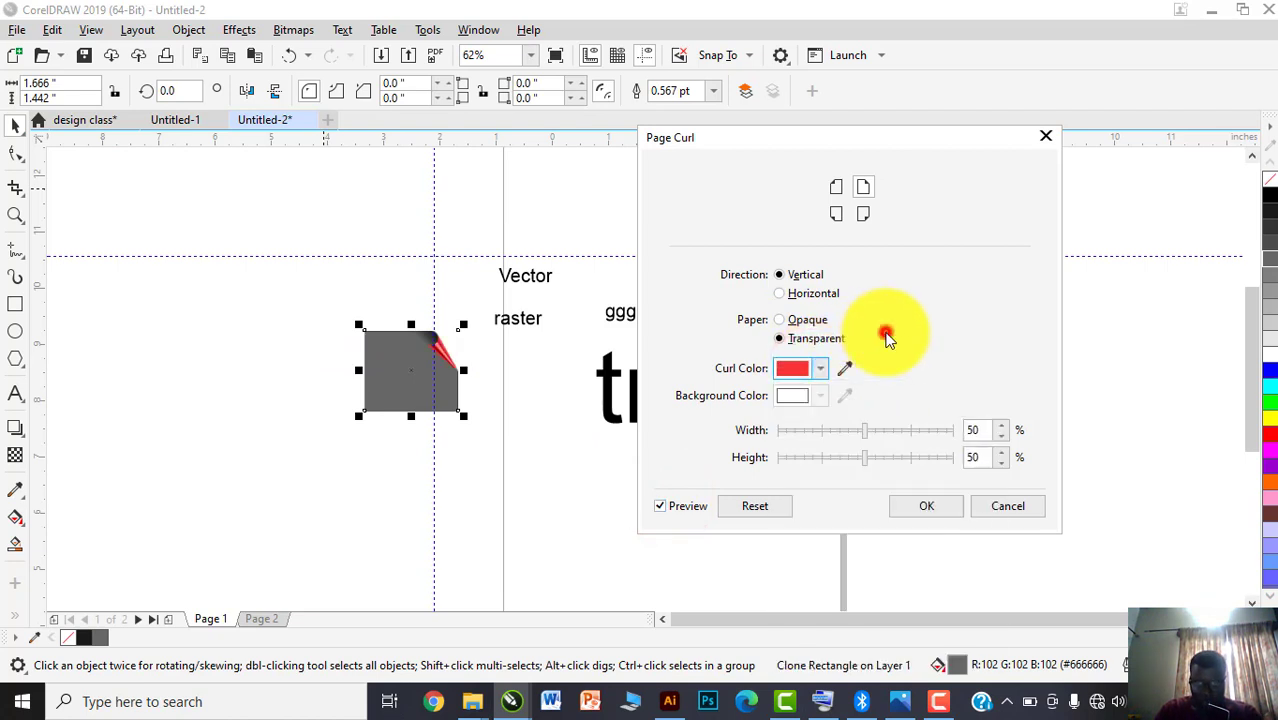
click(815, 398)
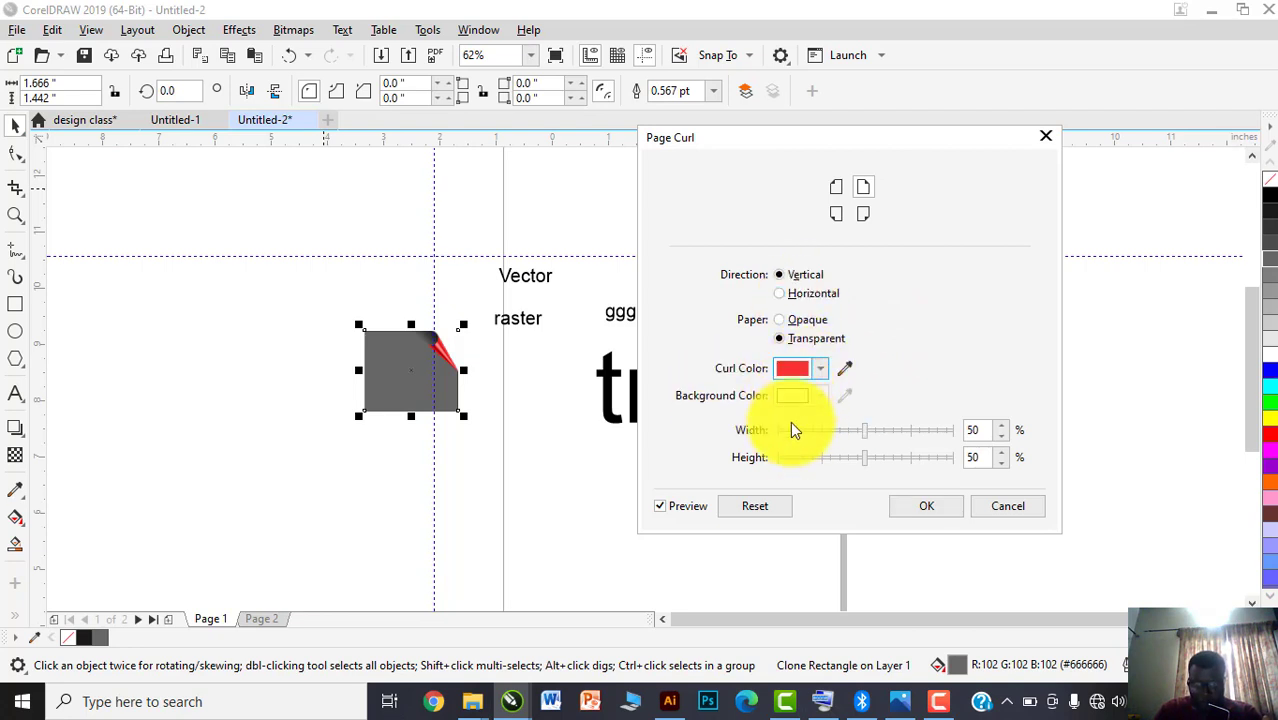
drag(866, 433, 908, 430)
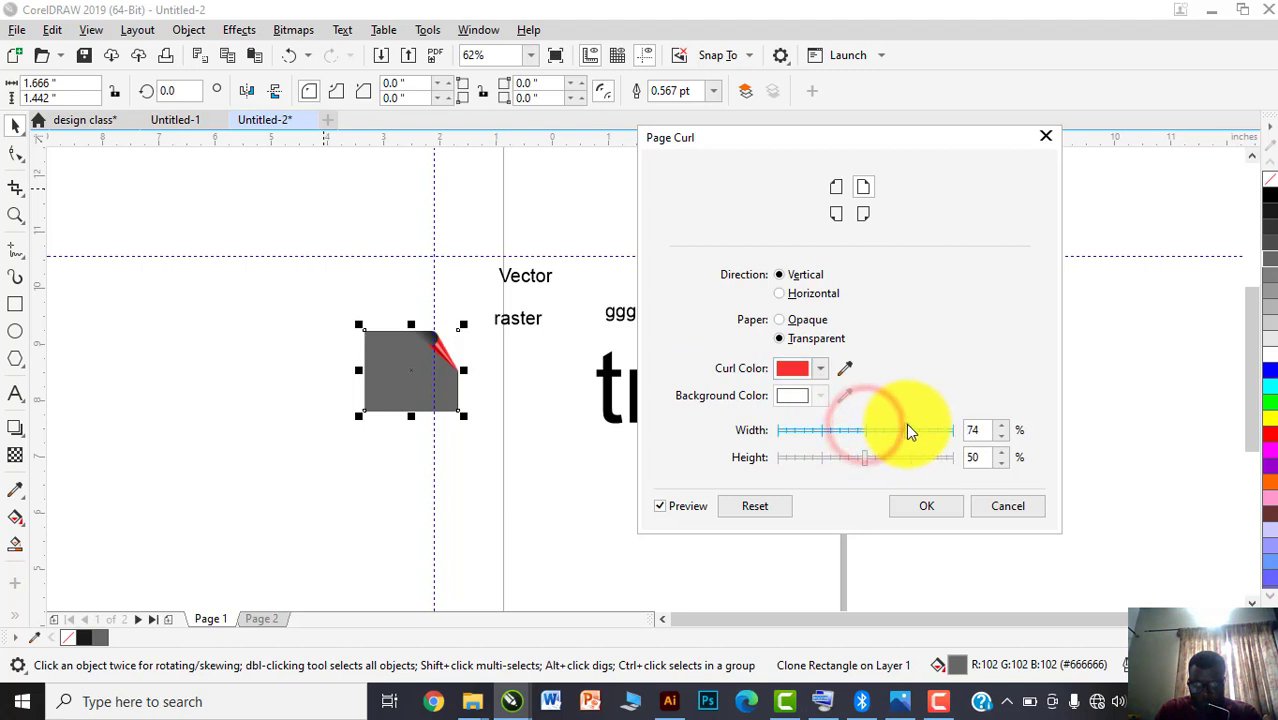
mouse_move(865, 457)
mouse_down()
mouse_move(918, 463)
mouse_move(878, 457)
mouse_up()
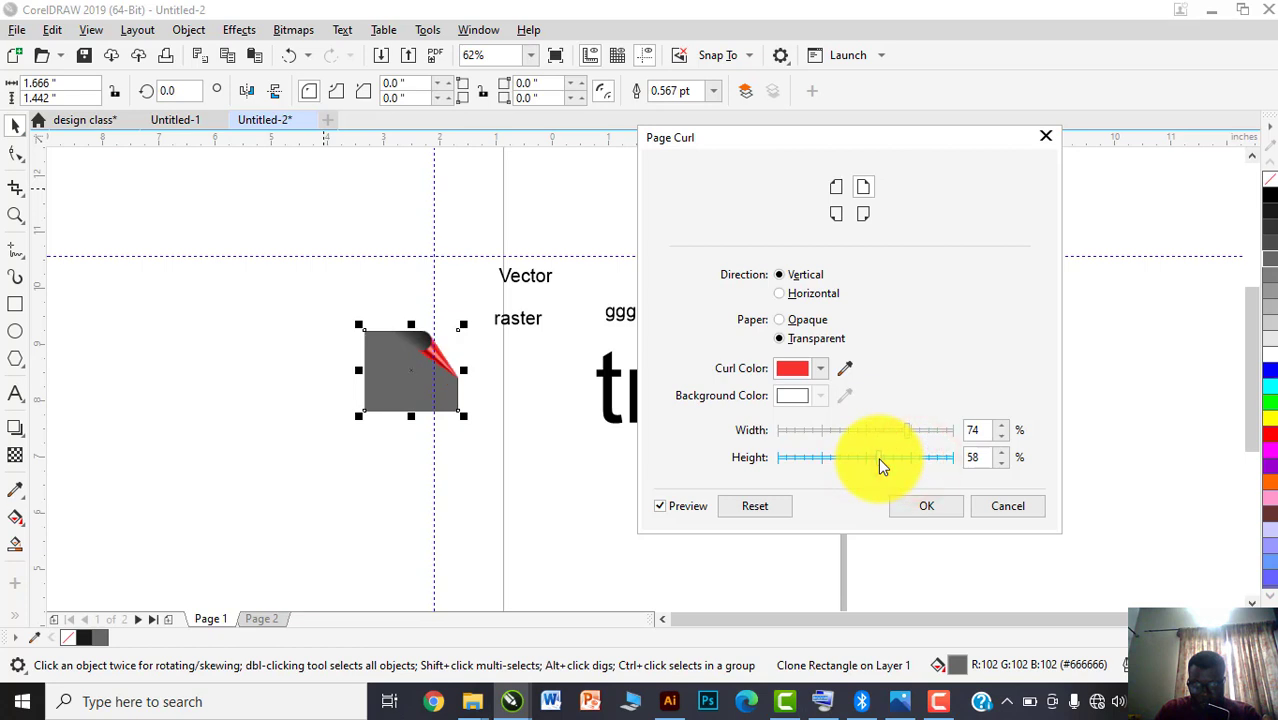
Try the horizontal direction and other corners, and apply a vertical page curl at the rectangle's lower-left corner with 91% width and 77% height
click(797, 297)
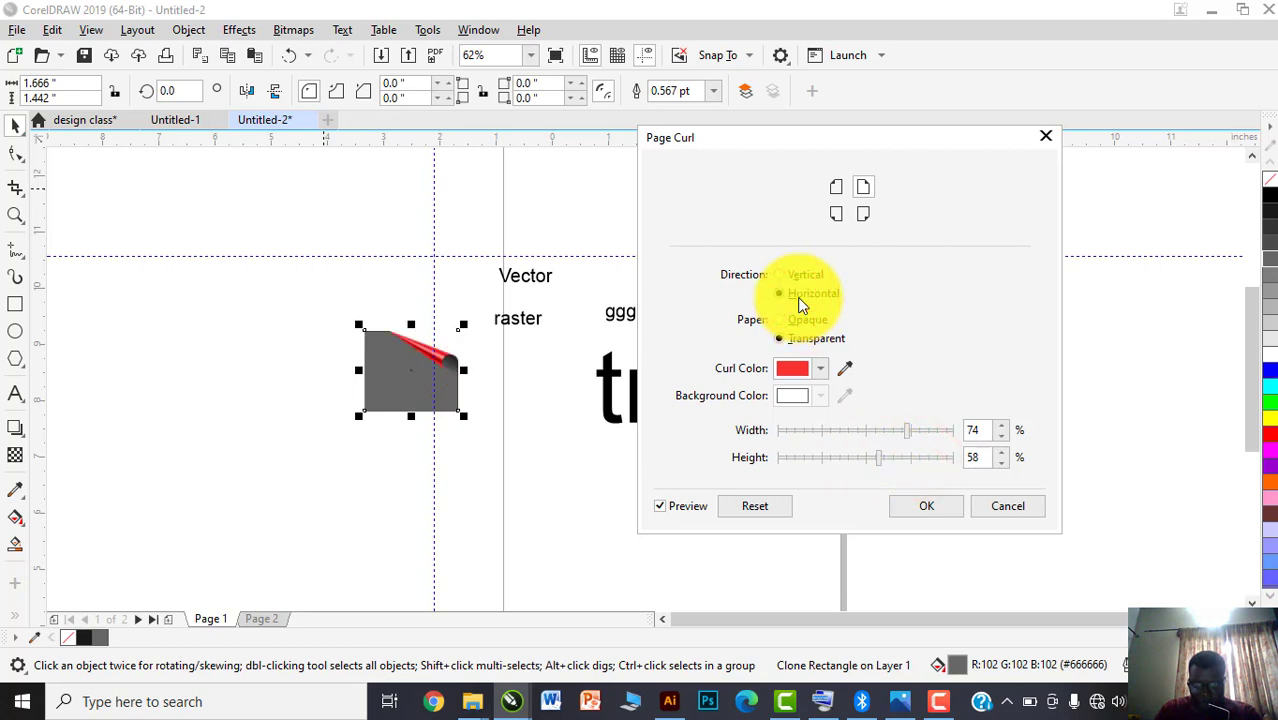
click(802, 279)
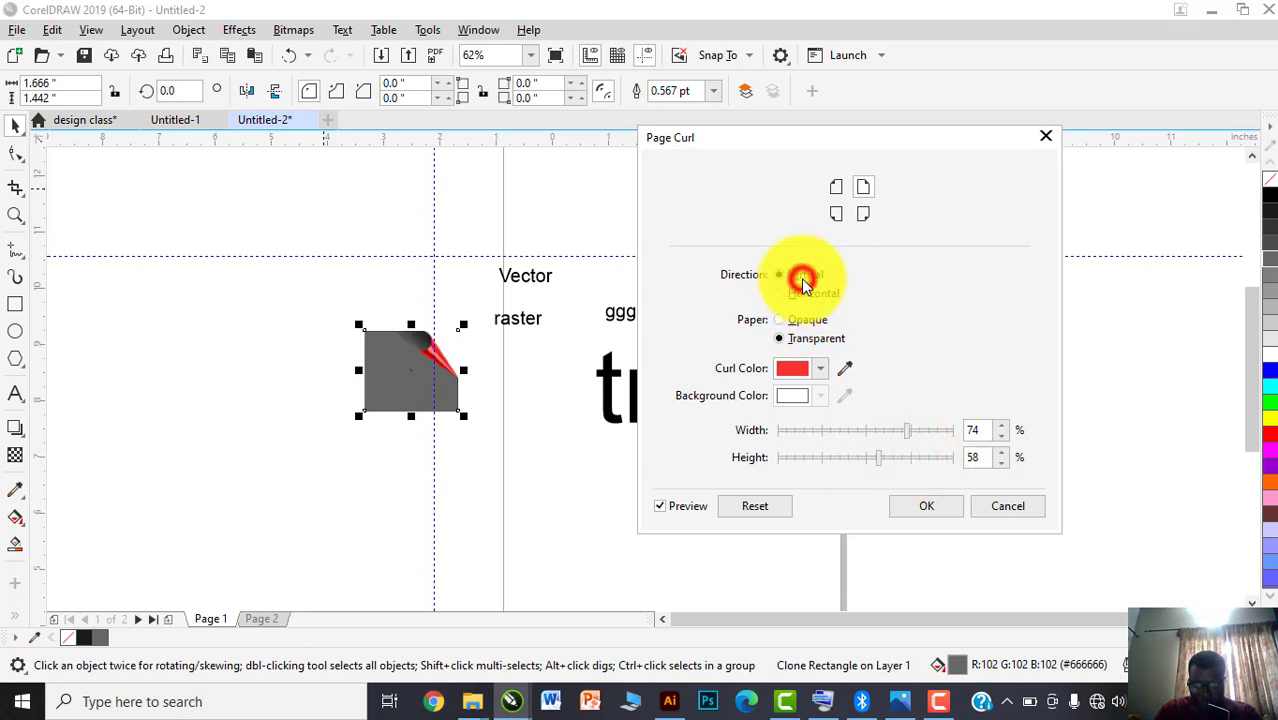
click(838, 189)
click(866, 188)
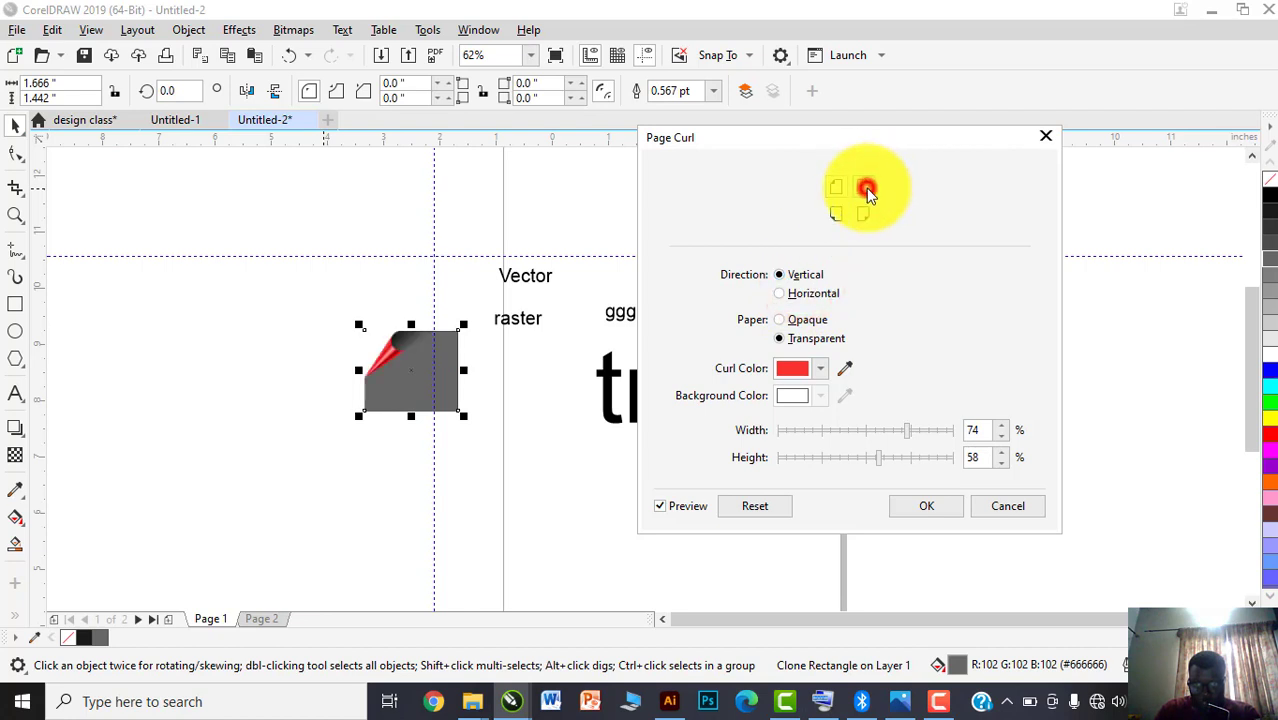
click(866, 212)
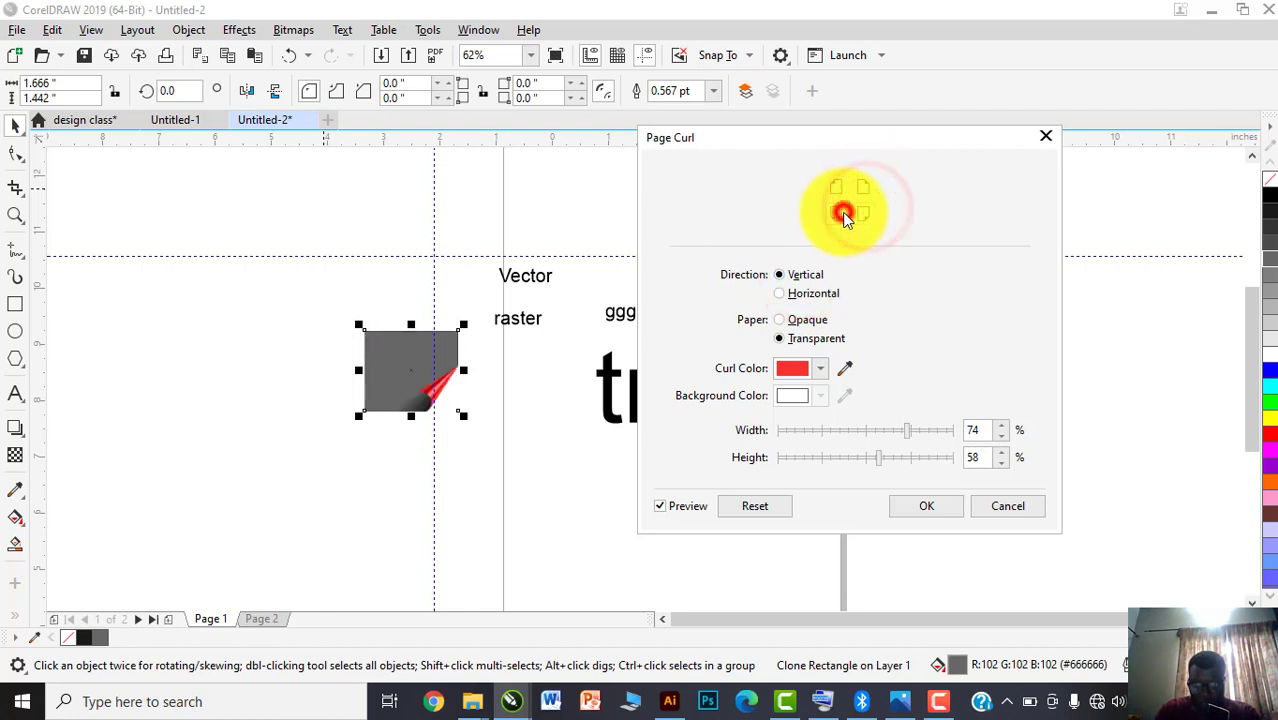
click(843, 214)
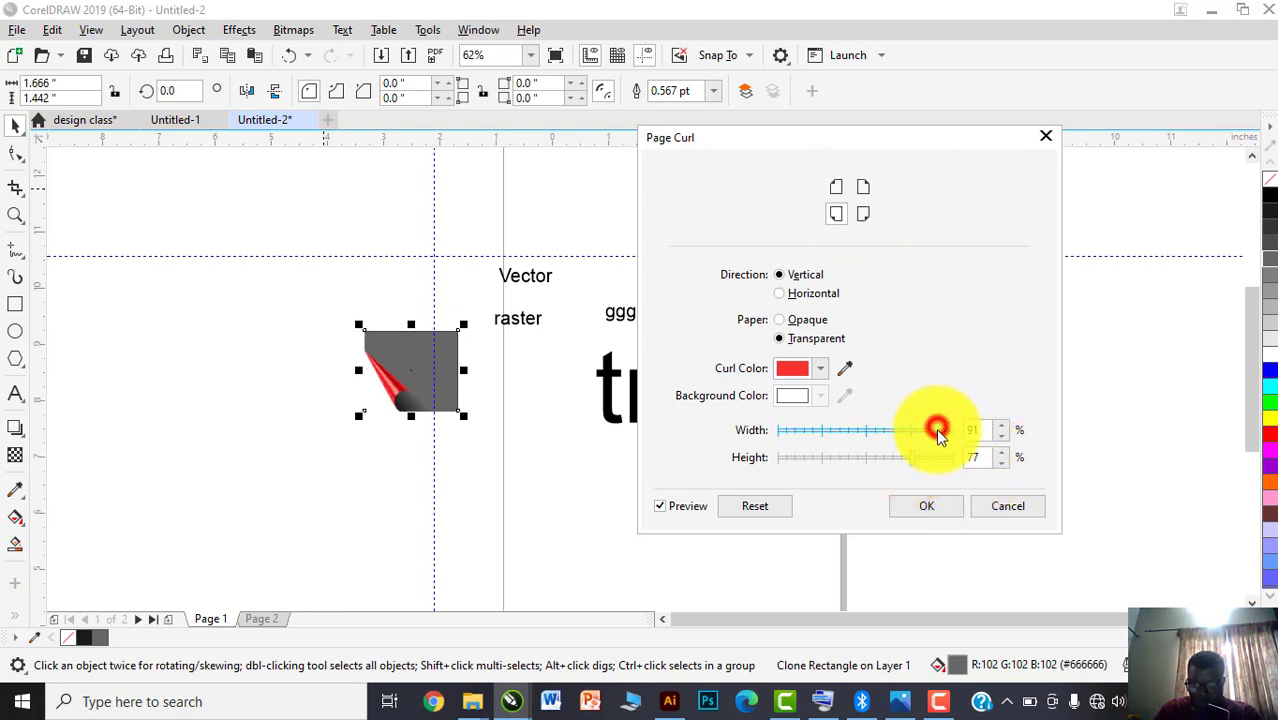
click(926, 502)
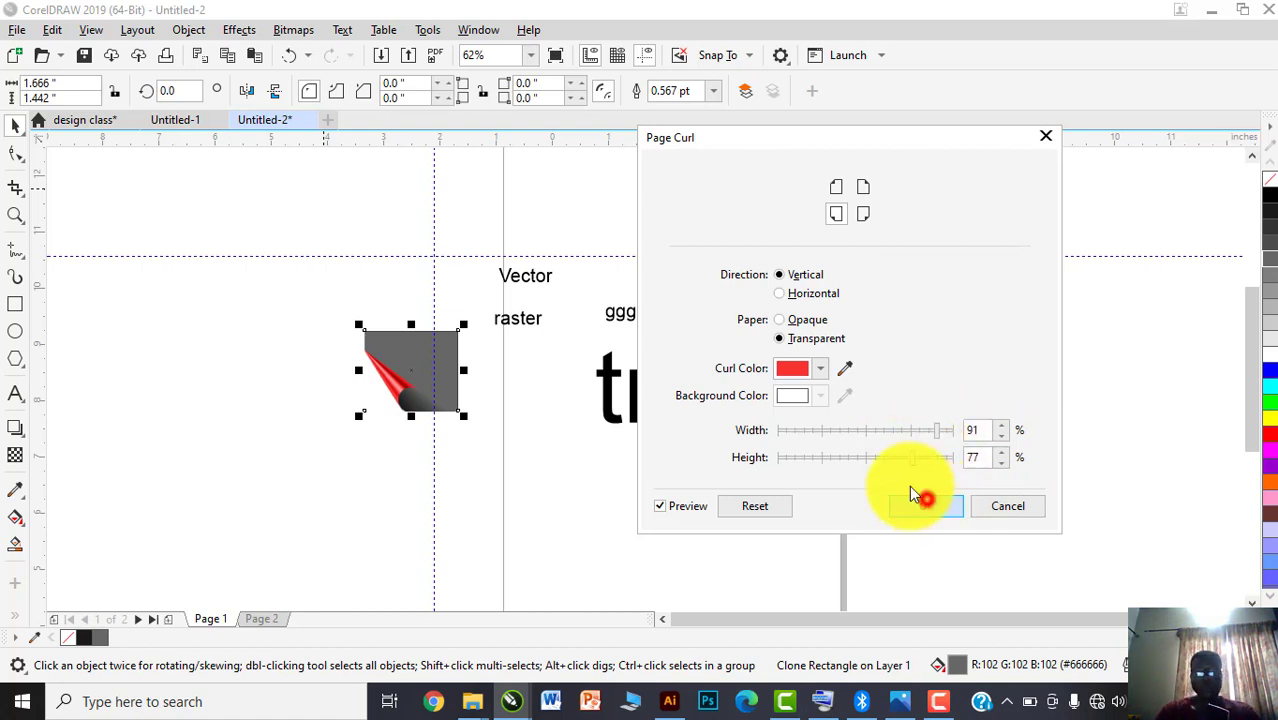
Fill the curled rectangle with dark green #006633 and deselect it
scroll(435, 400, up, 4)
scroll(405, 390, down, 2)
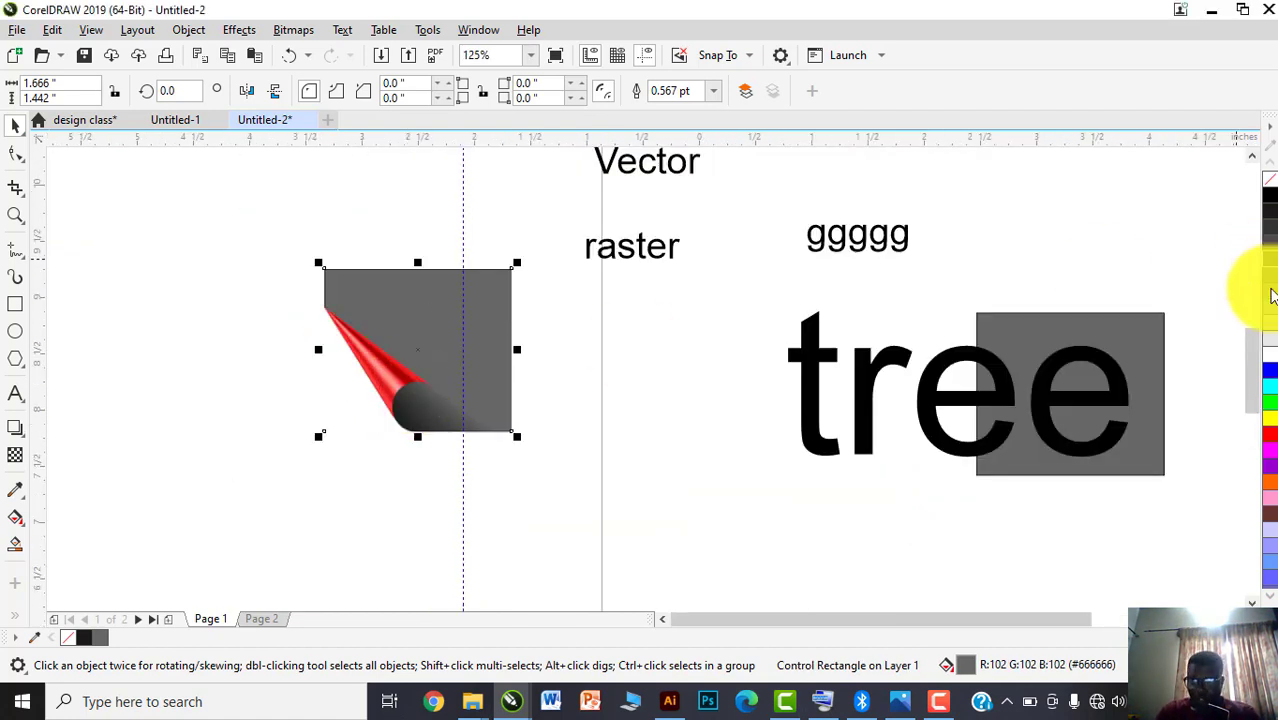
scroll(1271, 442, down, 3)
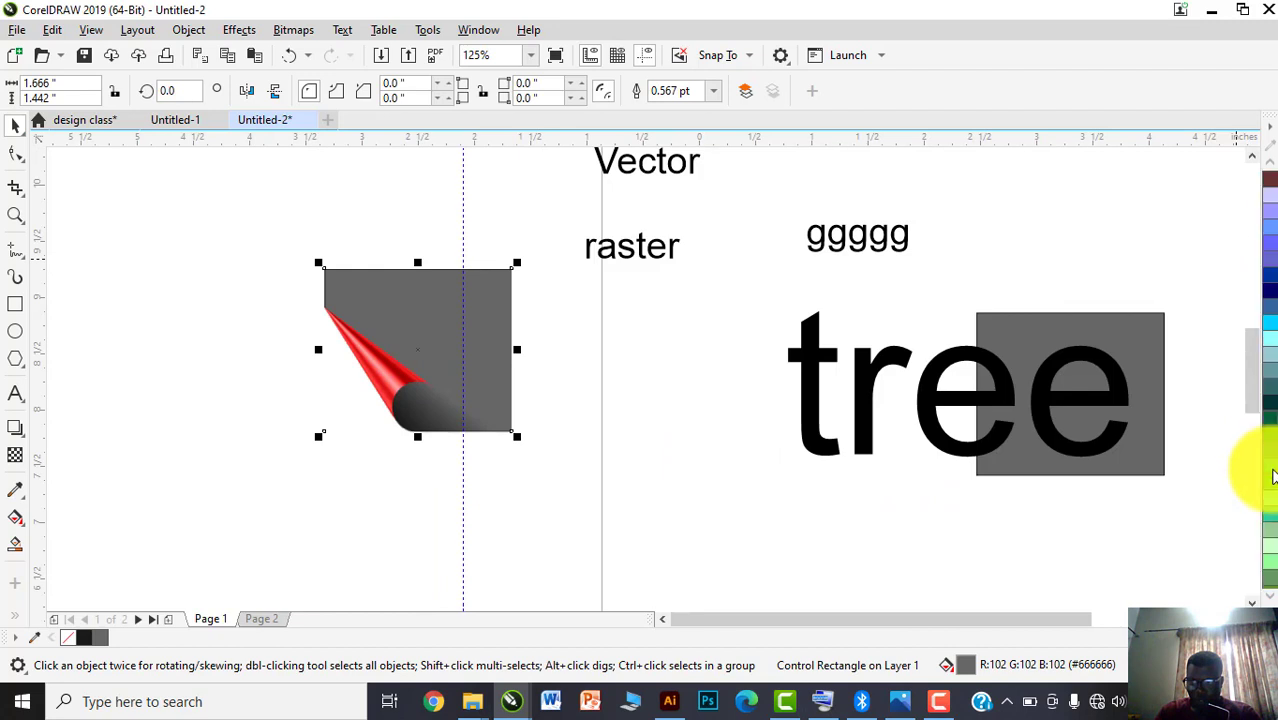
click(1270, 422)
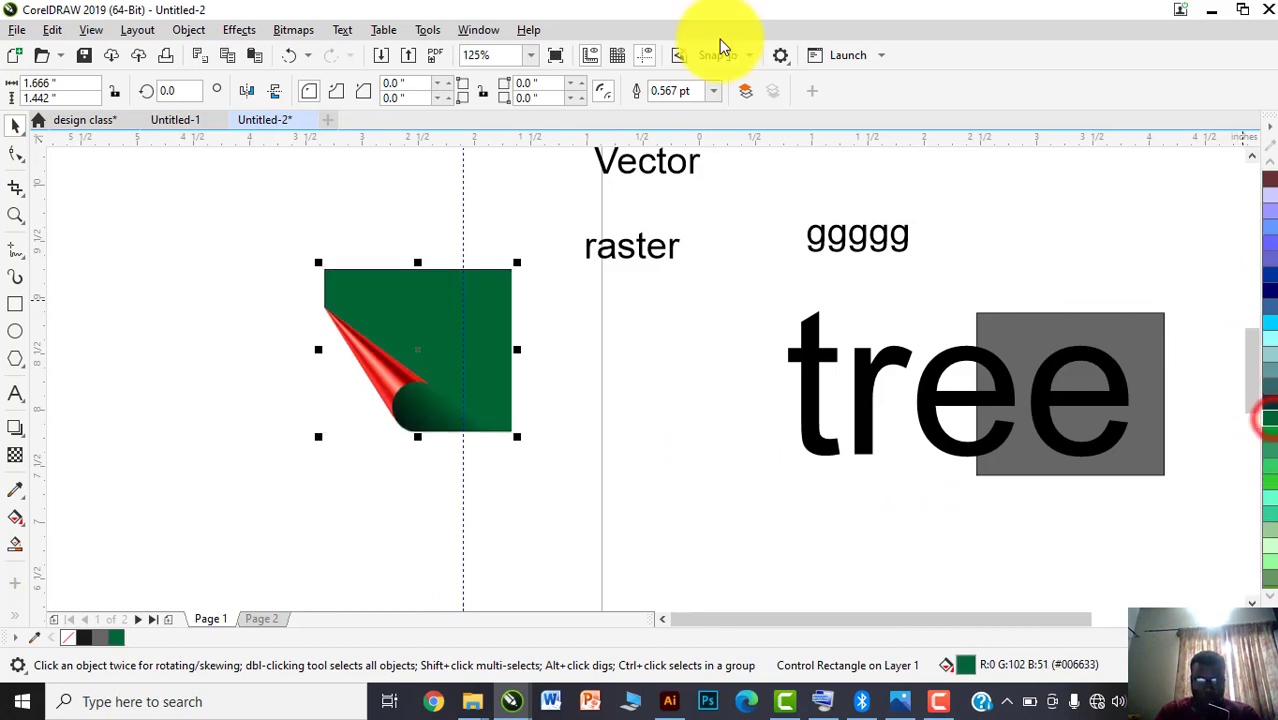
click(223, 357)
Examine the red page curl on the green rectangle up close and from farther out
scroll(418, 366, down, 3)
scroll(418, 366, up, 5)
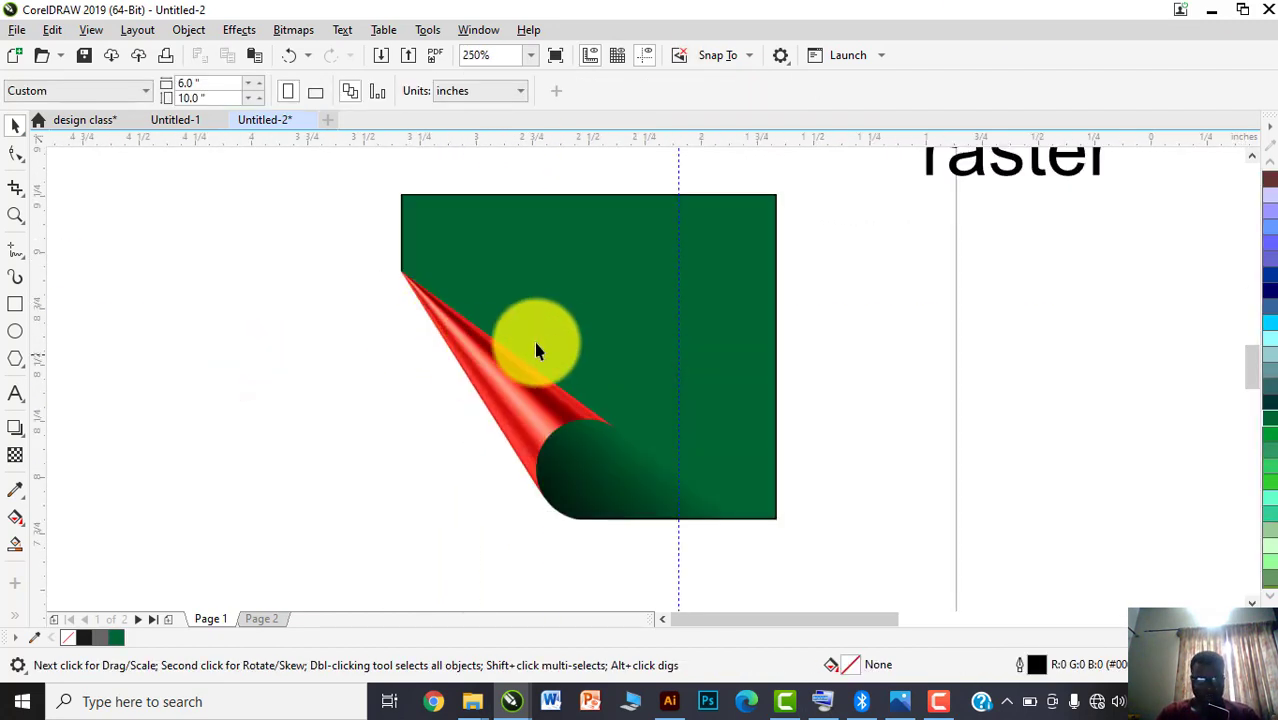
click(501, 304)
scroll(501, 304, down, 2)
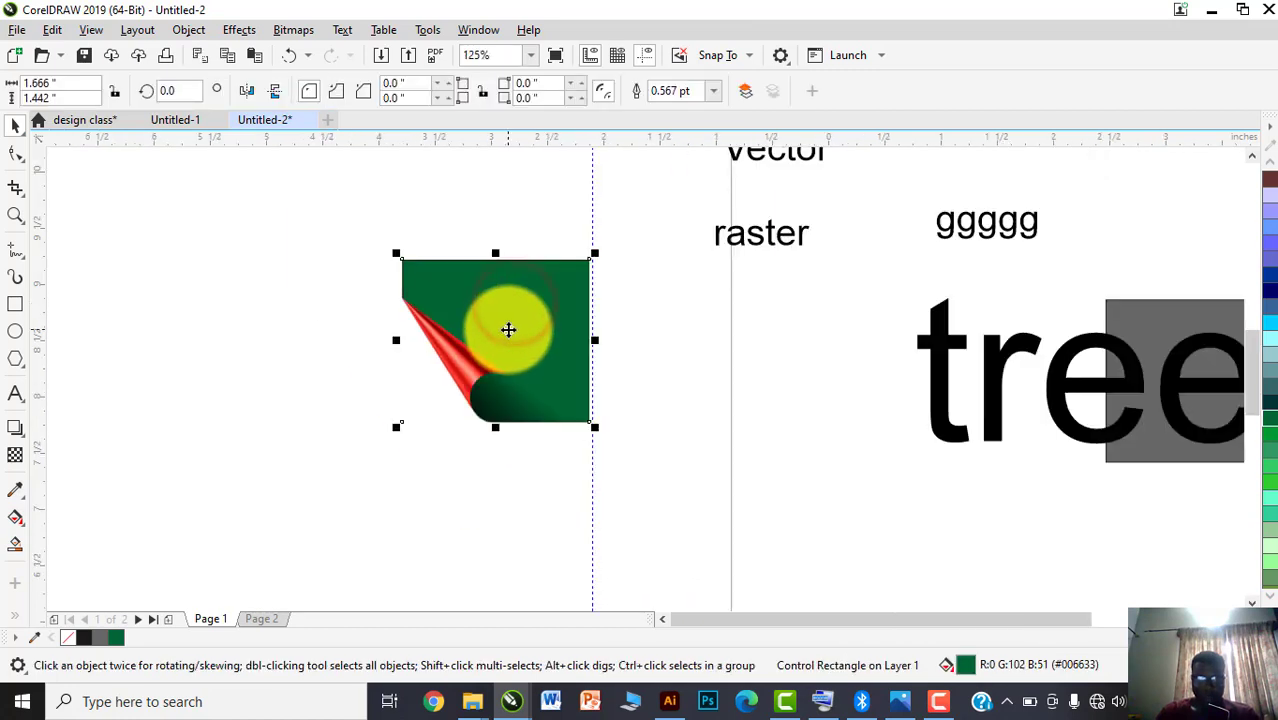
scroll(493, 331, up, 2)
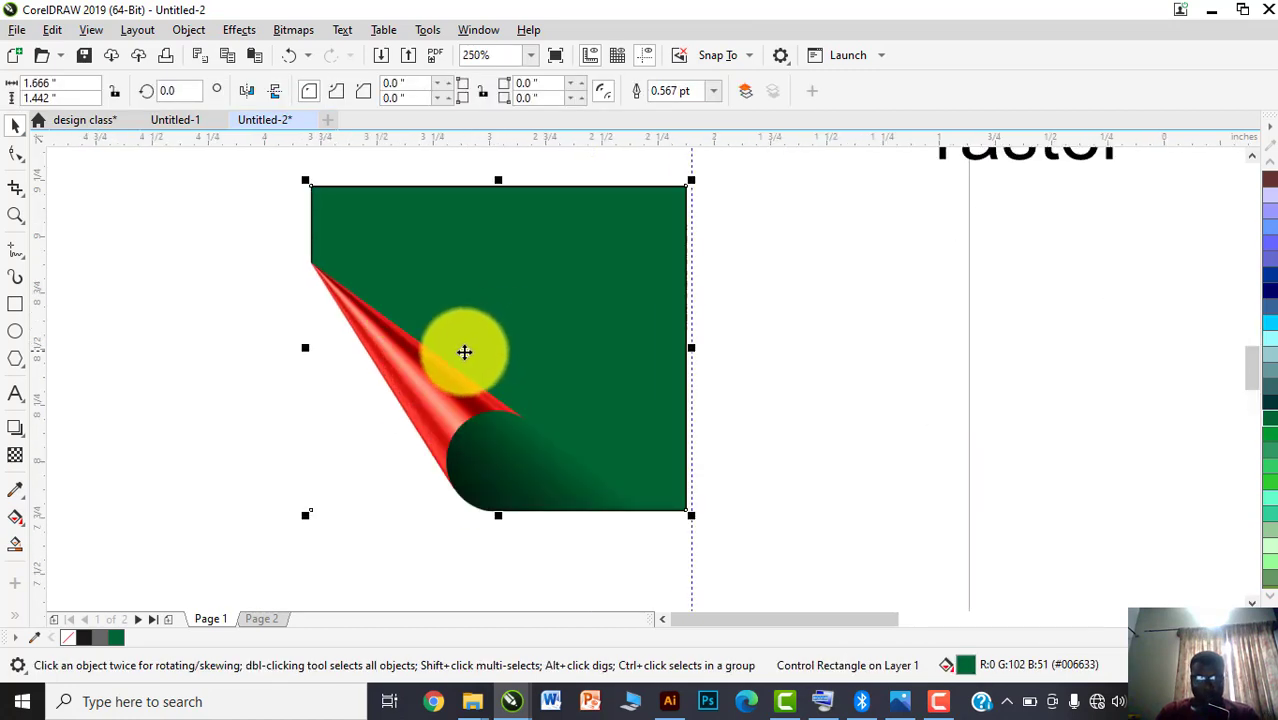
scroll(462, 351, down, 2)
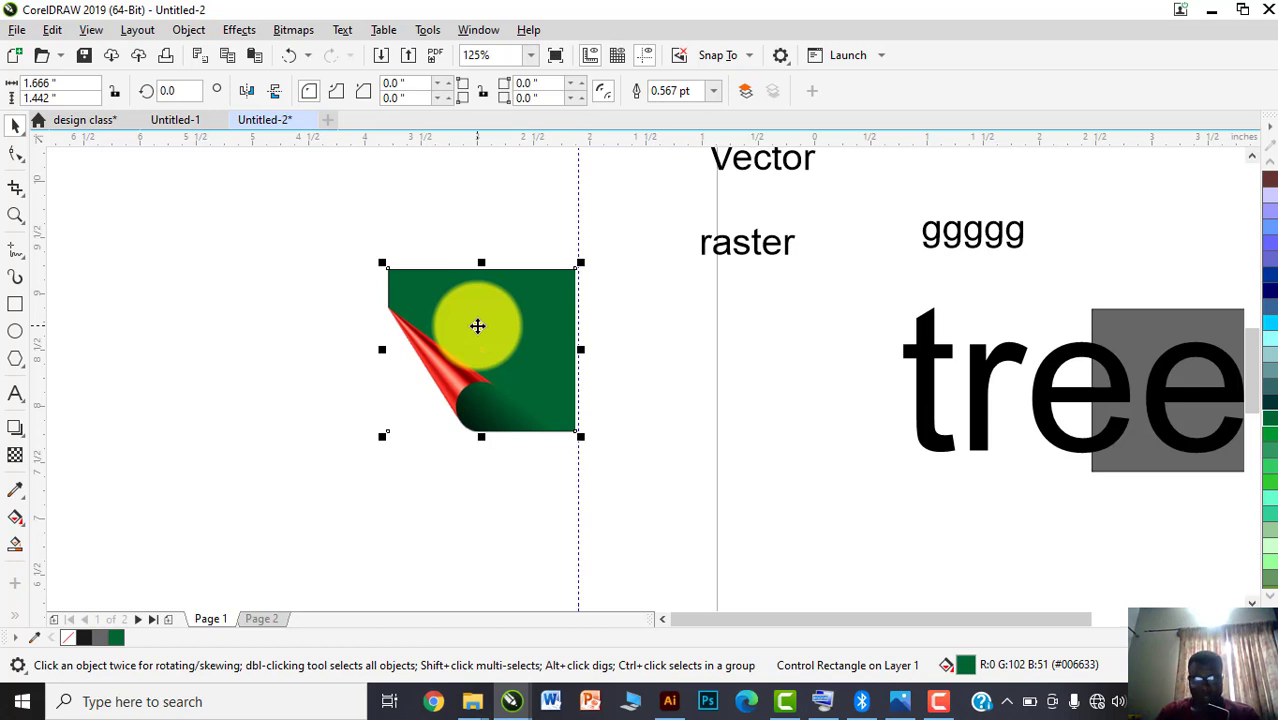
scroll(480, 335, up, 2)
scroll(477, 345, down, 2)
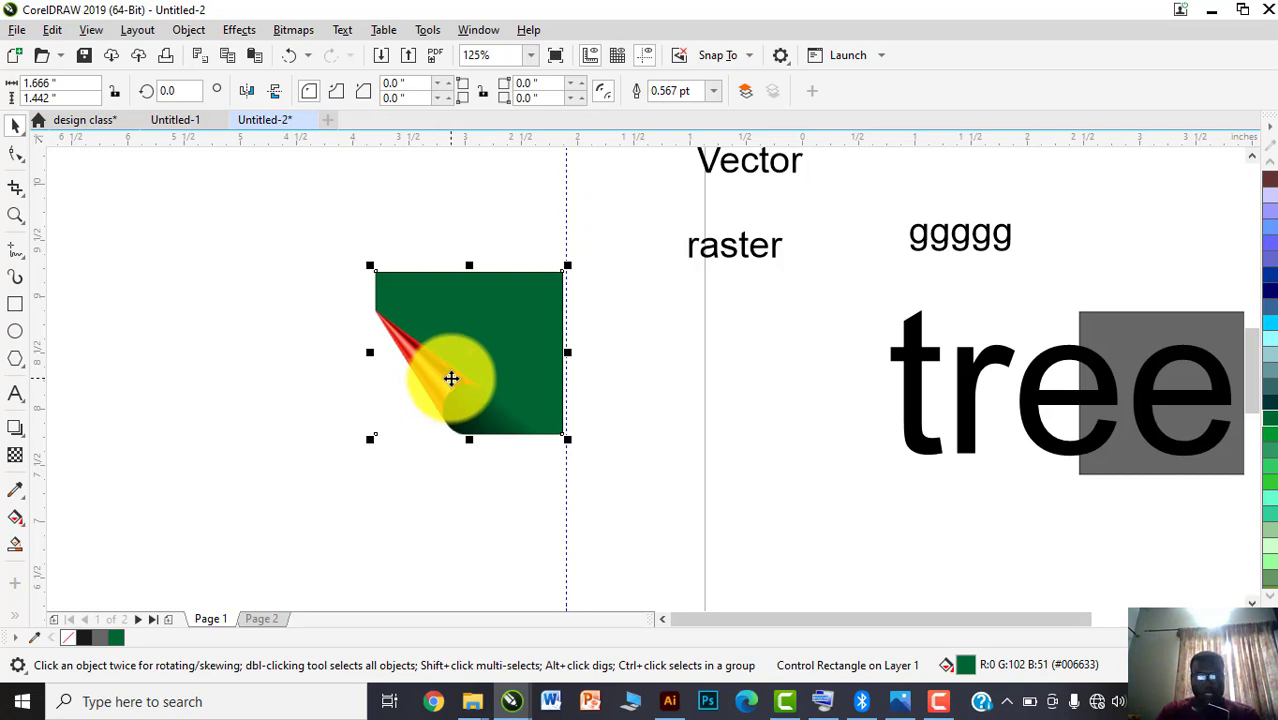
Move the green curled rectangle right and slightly down, across the vertical guideline beside the page
drag(457, 370, 582, 382)
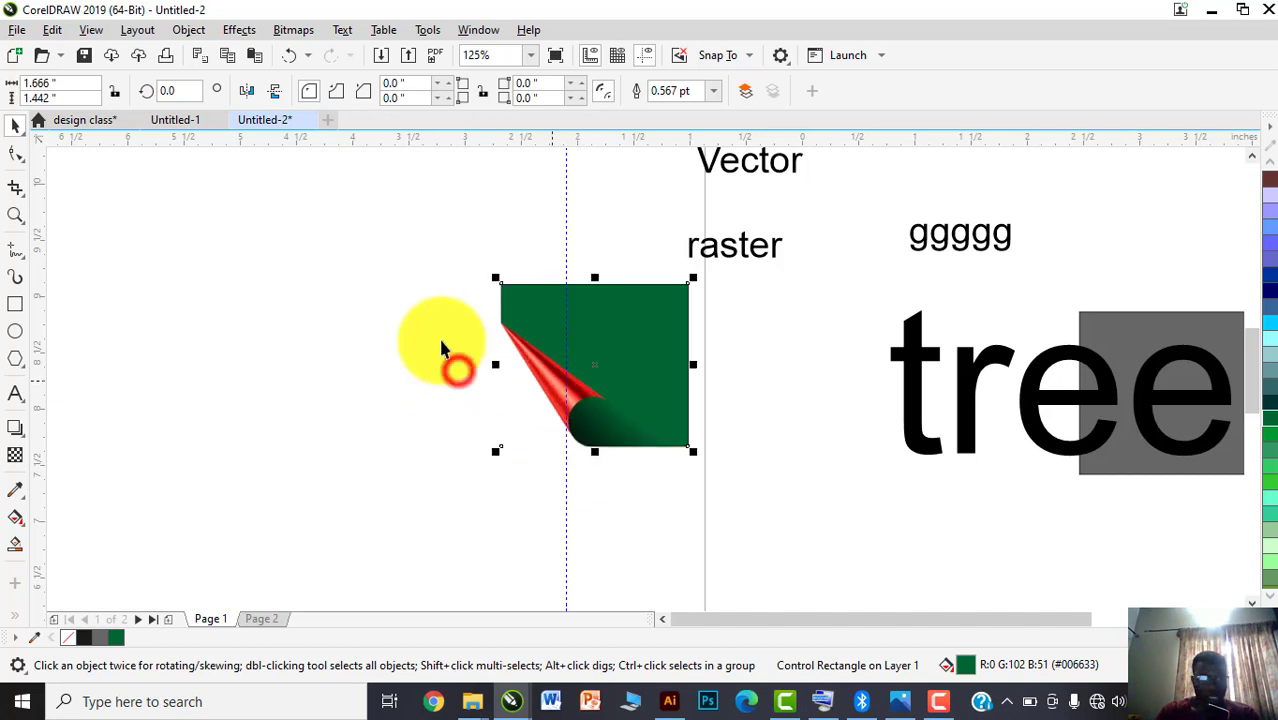
Try a Gaussian Blur with a 5.1-pixel radius on the green curled rectangle, moving the dialog aside to see the preview
click(234, 32)
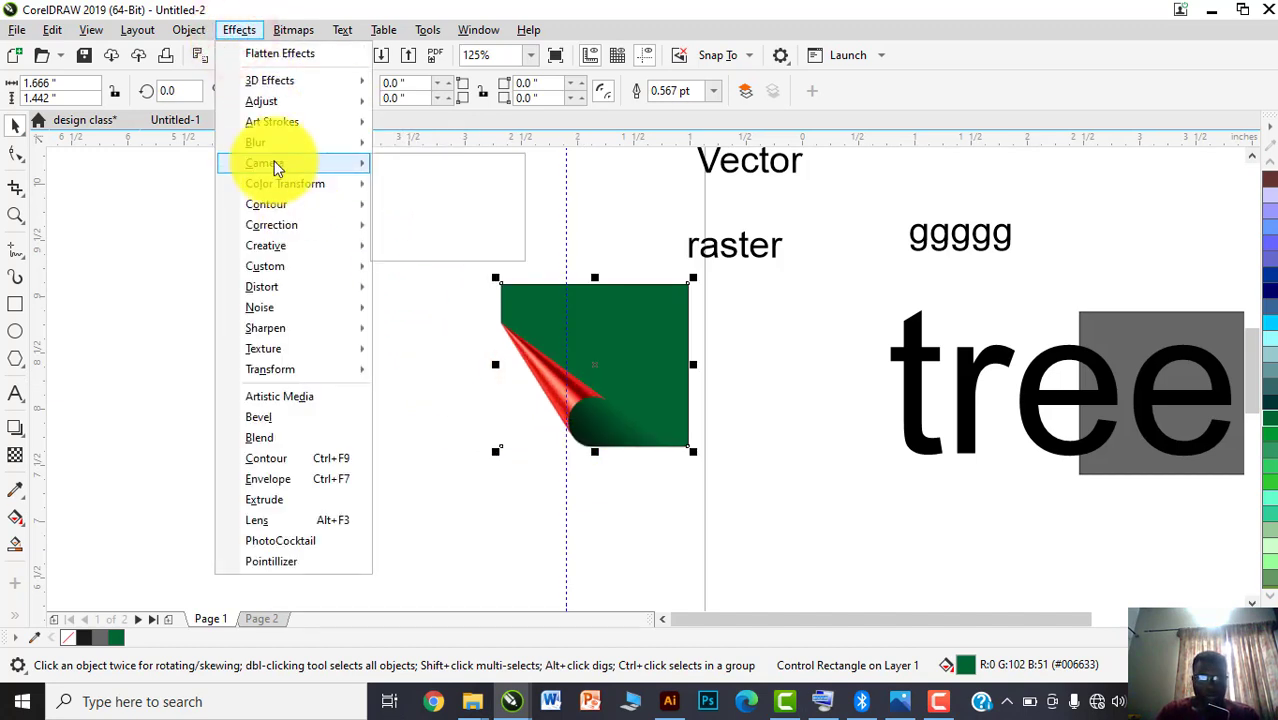
mouse_move(281, 147)
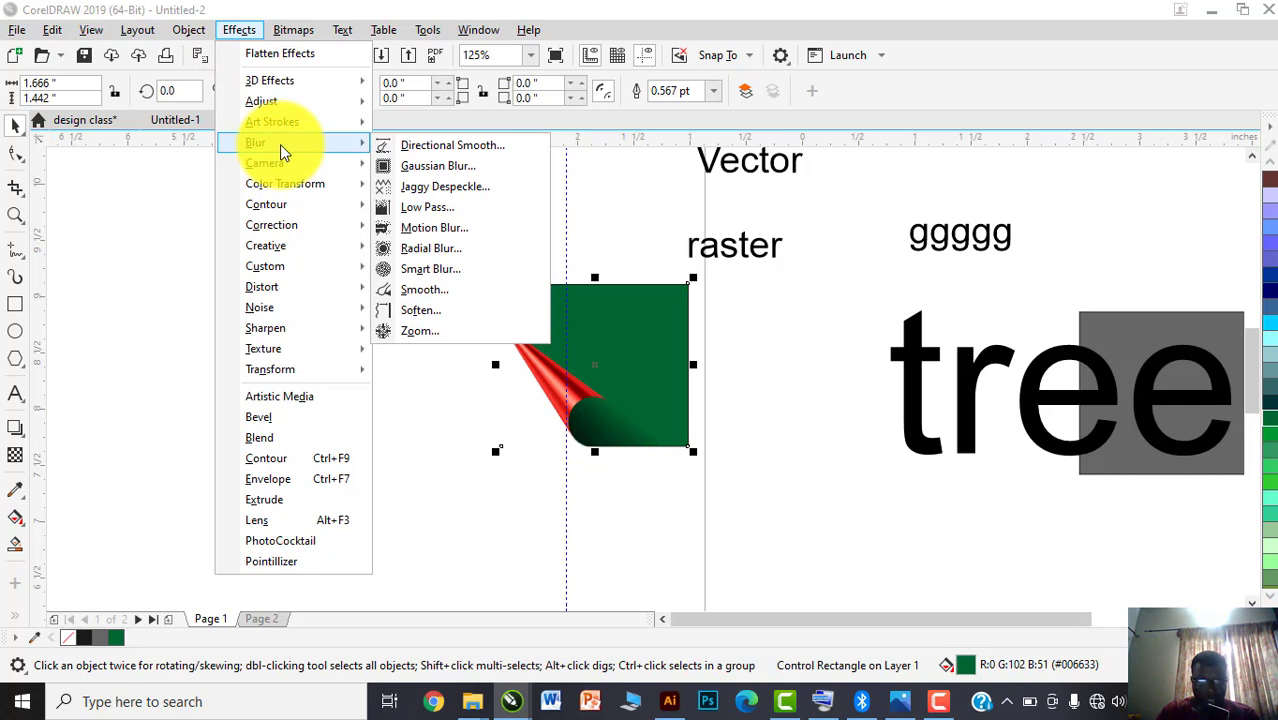
click(455, 168)
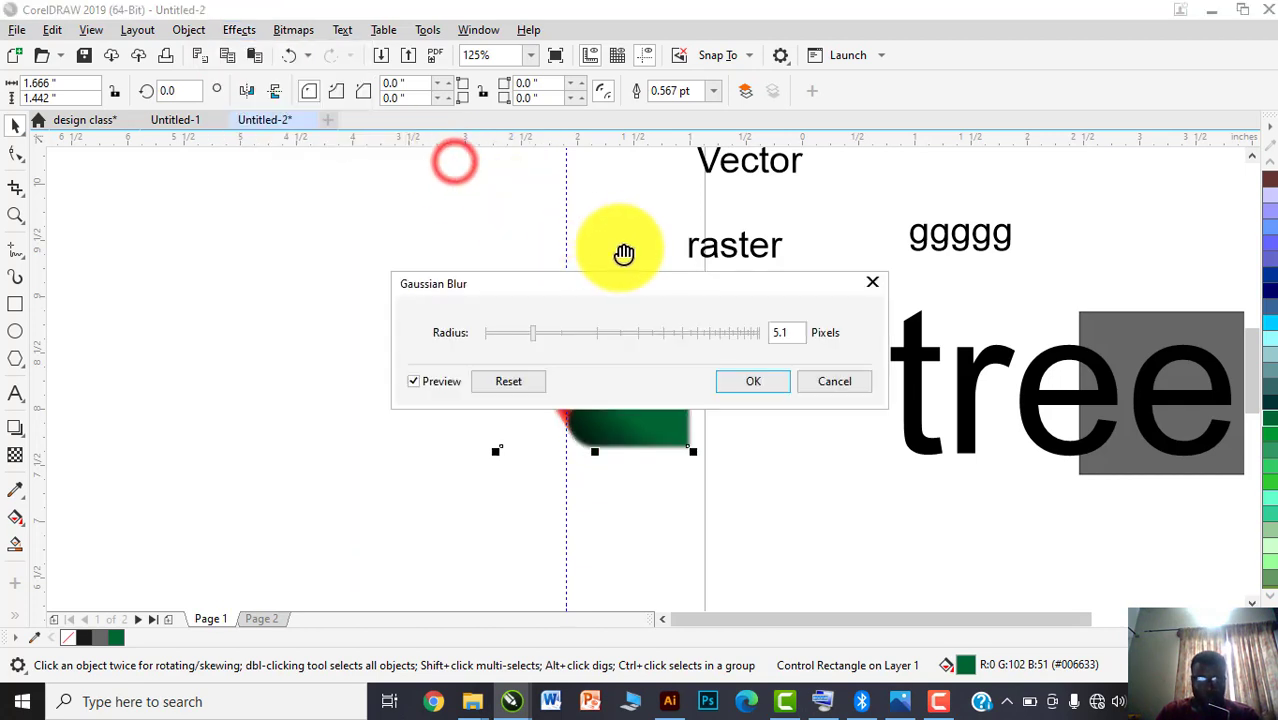
drag(672, 287, 815, 465)
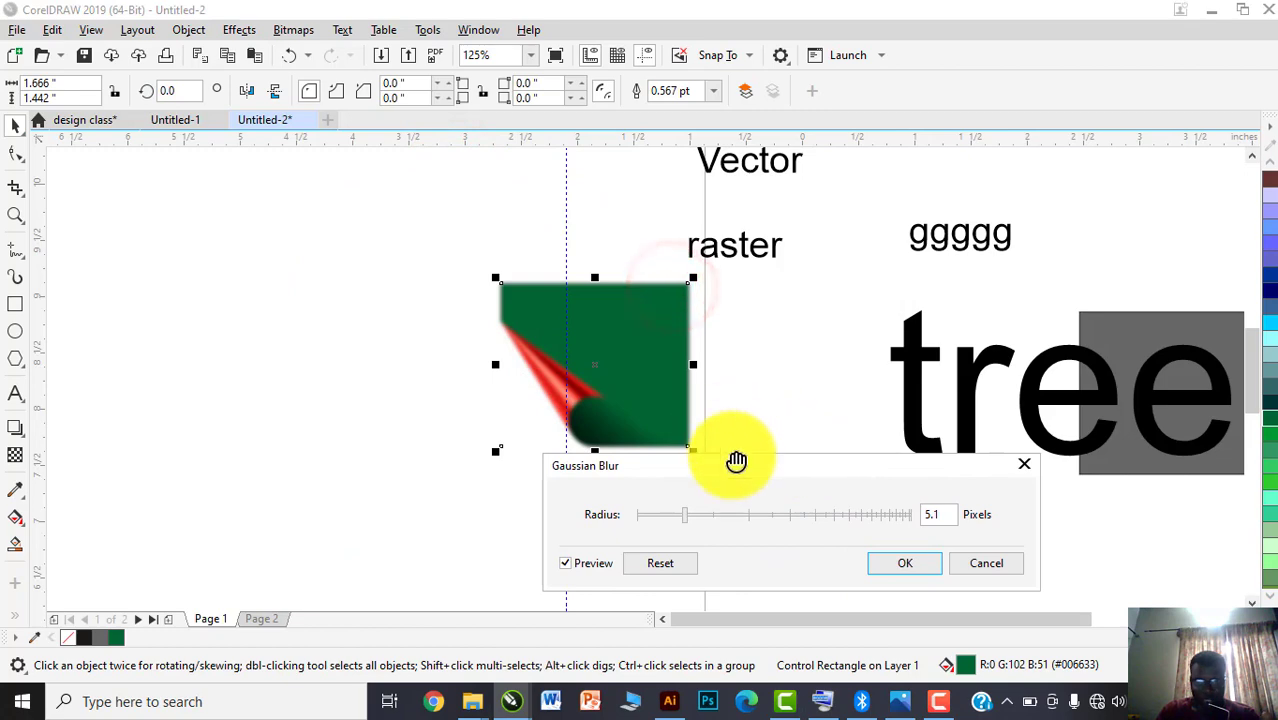
click(986, 561)
Move the green curled rectangle left and slightly up, clear of the vertical guideline
drag(578, 344, 406, 312)
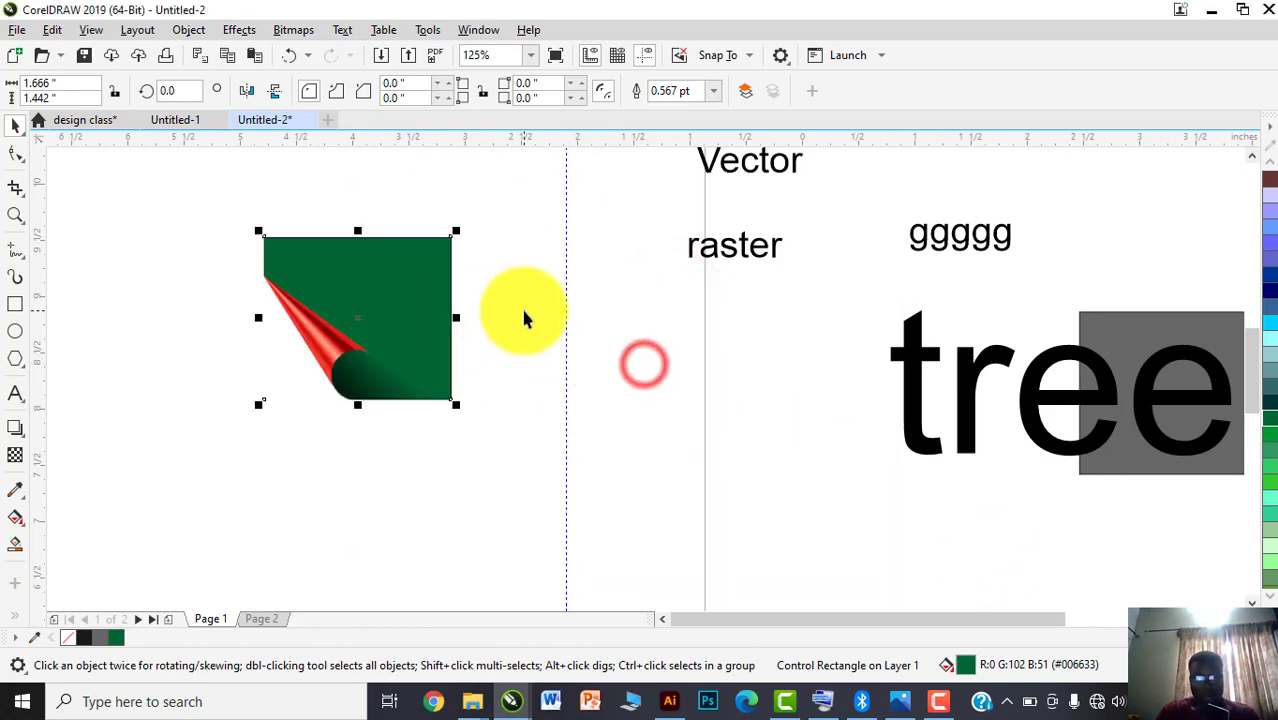
scroll(540, 320, down, 4)
Switch to File Explorer's Current Bluettooth folder and bring the green-monstera-leaves-by-white-wall image into the CorelDRAW drawing
click(473, 701)
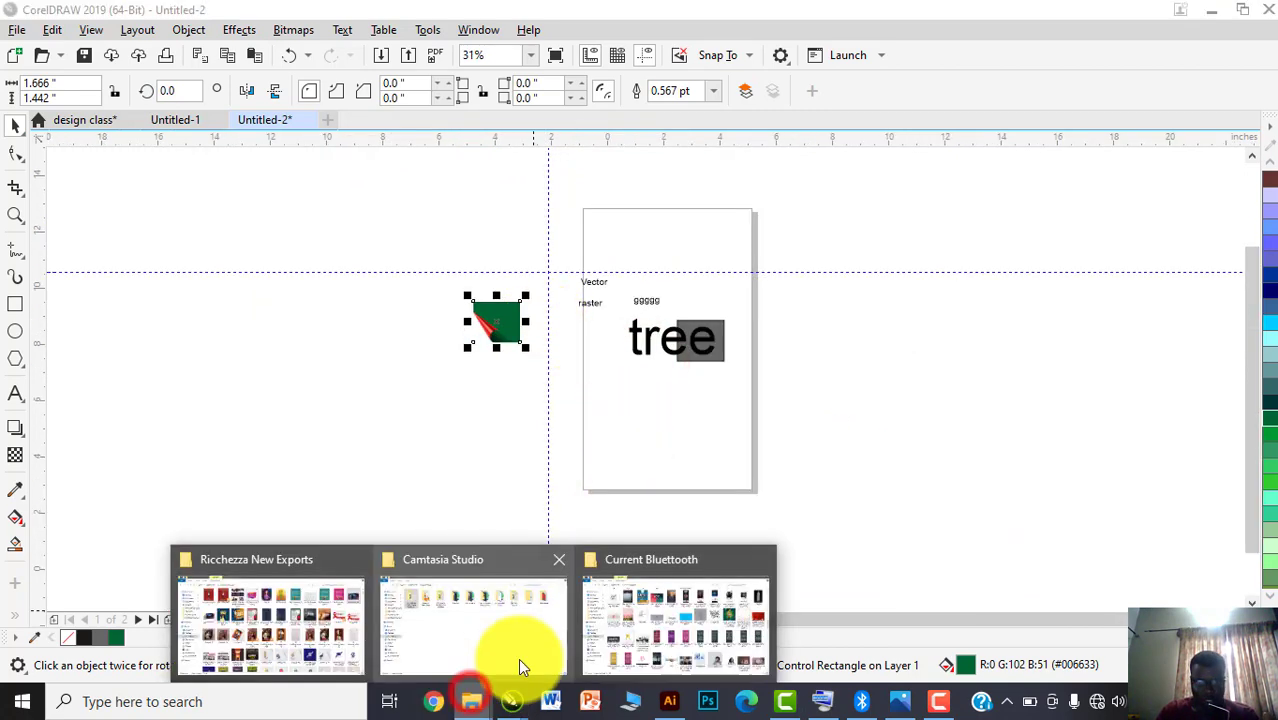
click(633, 628)
scroll(380, 262, down, 5)
scroll(372, 252, up, 5)
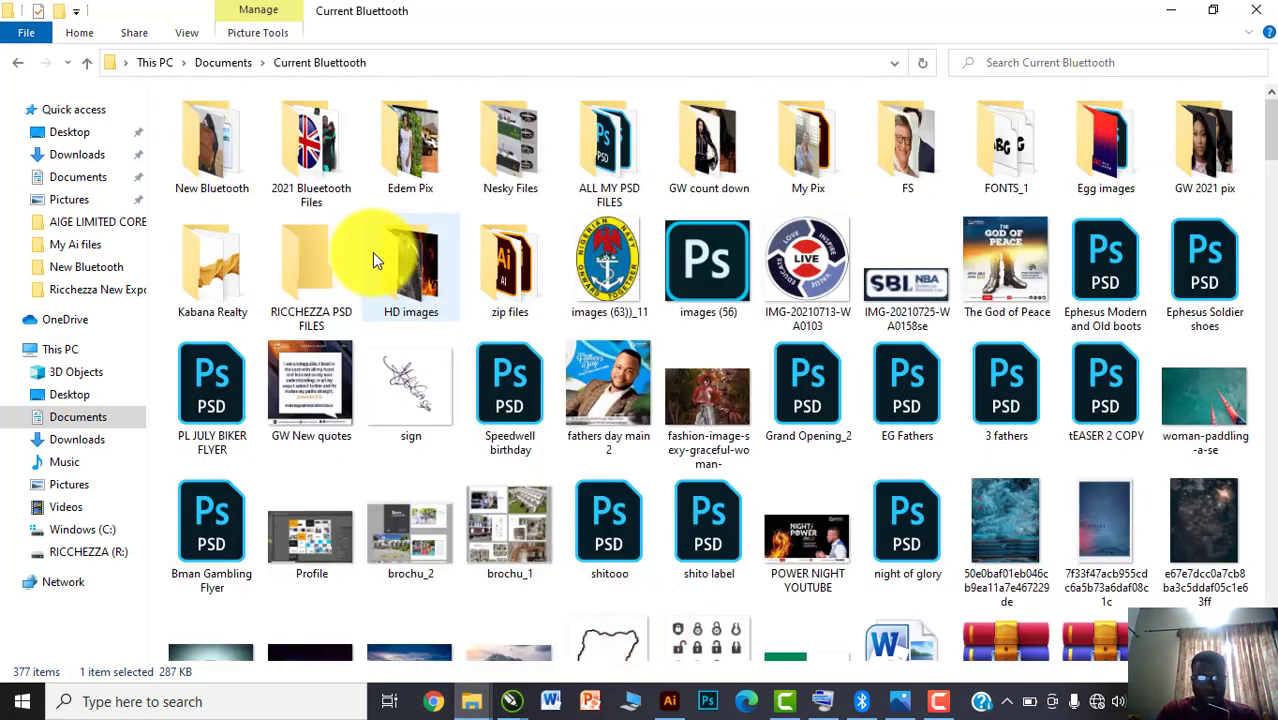
scroll(900, 470, down, 3)
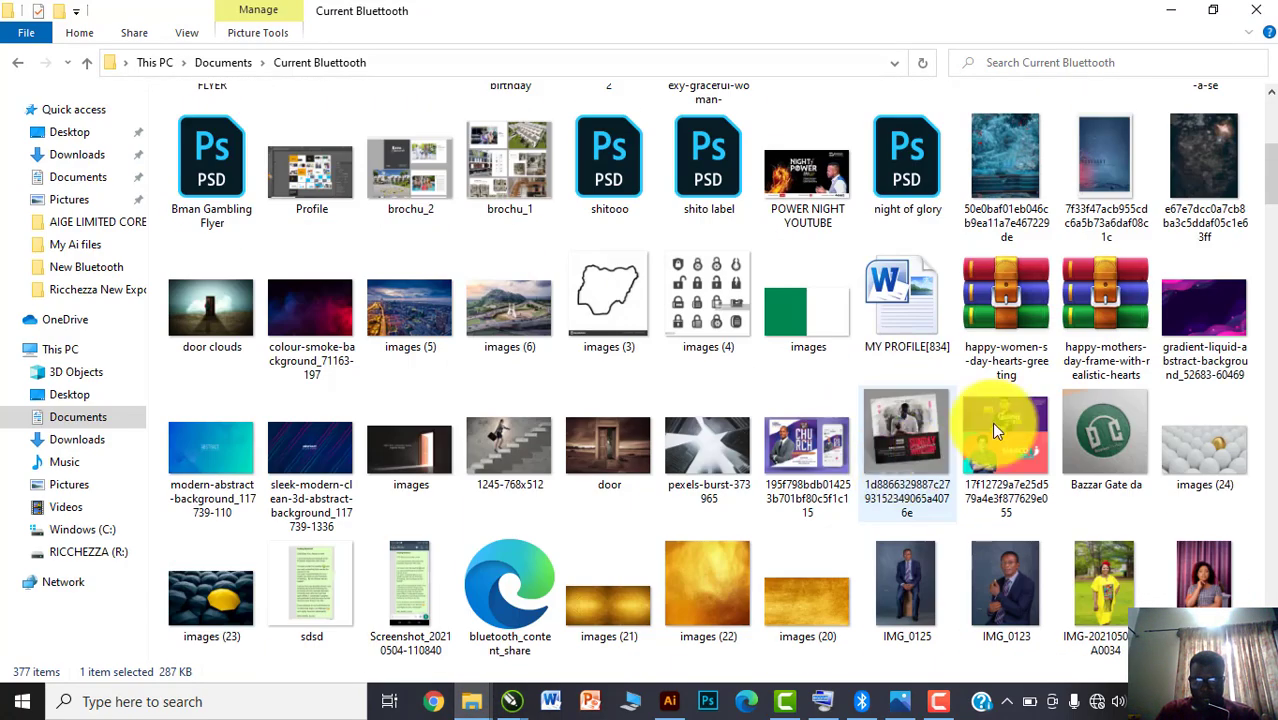
scroll(652, 375, down, 5)
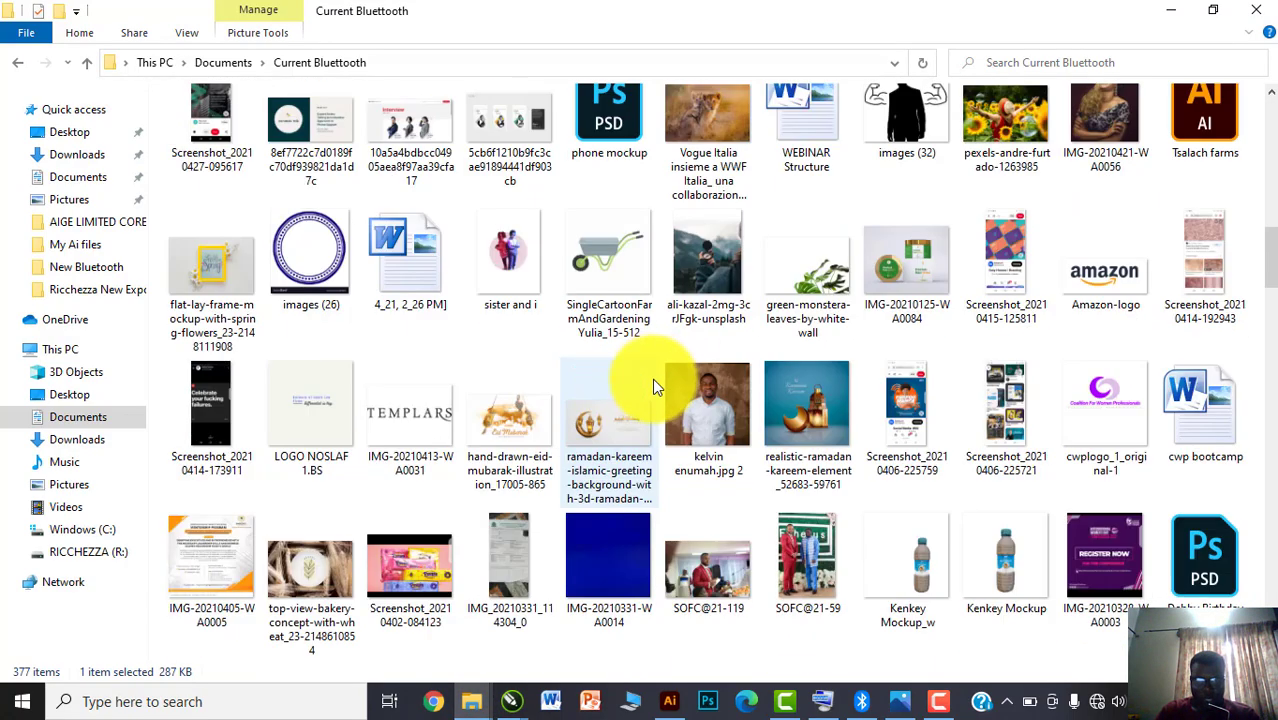
click(792, 295)
drag(654, 488, 570, 455)
Scale the leaves image down to about 2.15 by 1.433 inches and place it just below the green curled rectangle
scroll(707, 452, down, 2)
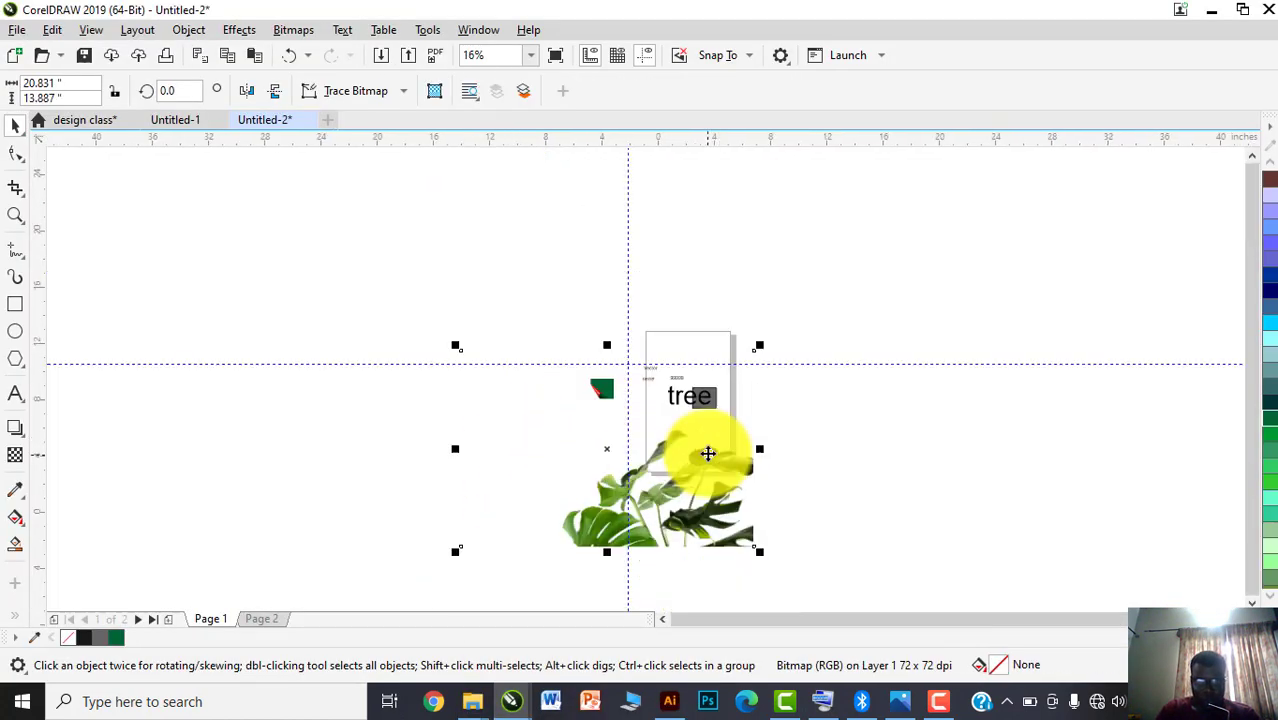
drag(760, 345, 650, 346)
scroll(613, 455, up, 2)
scroll(595, 322, up, 2)
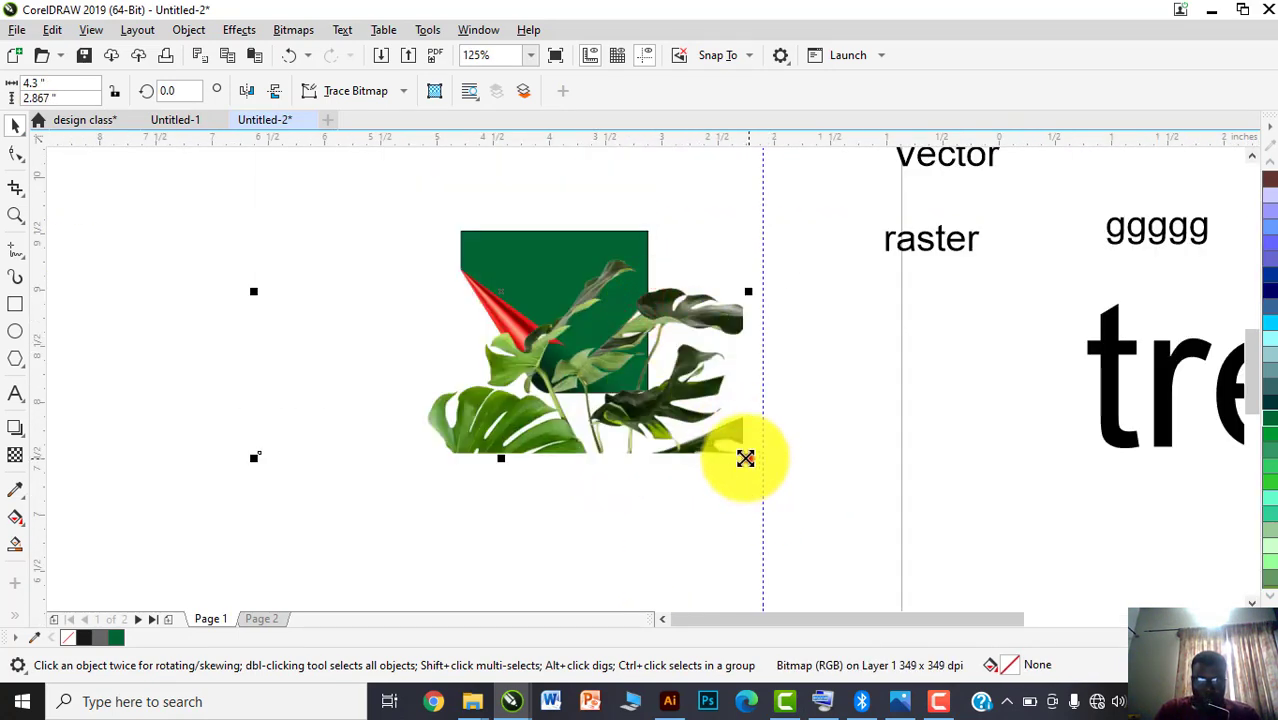
drag(745, 458, 675, 371)
drag(588, 339, 598, 454)
Fill the curled rectangle with white and move the leaves image over its lower part
click(571, 275)
scroll(1265, 274, up, 2)
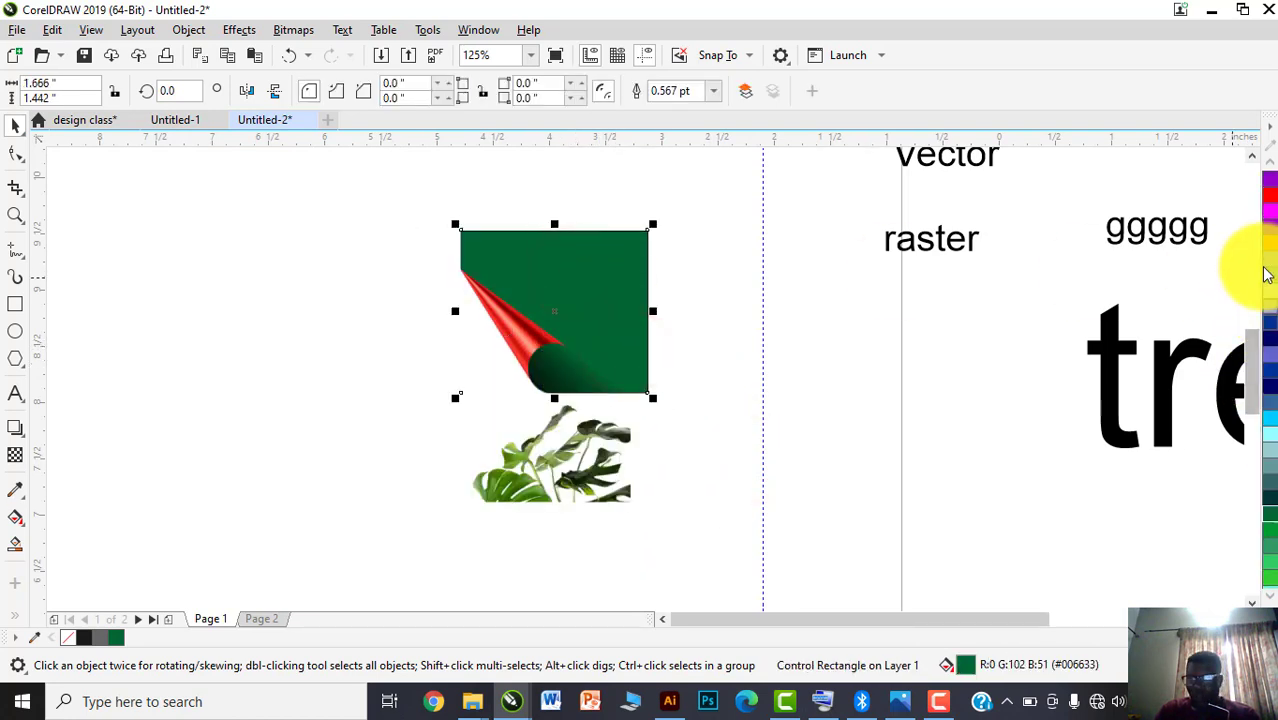
scroll(1265, 275, up, 2)
click(1262, 257)
drag(585, 455, 624, 350)
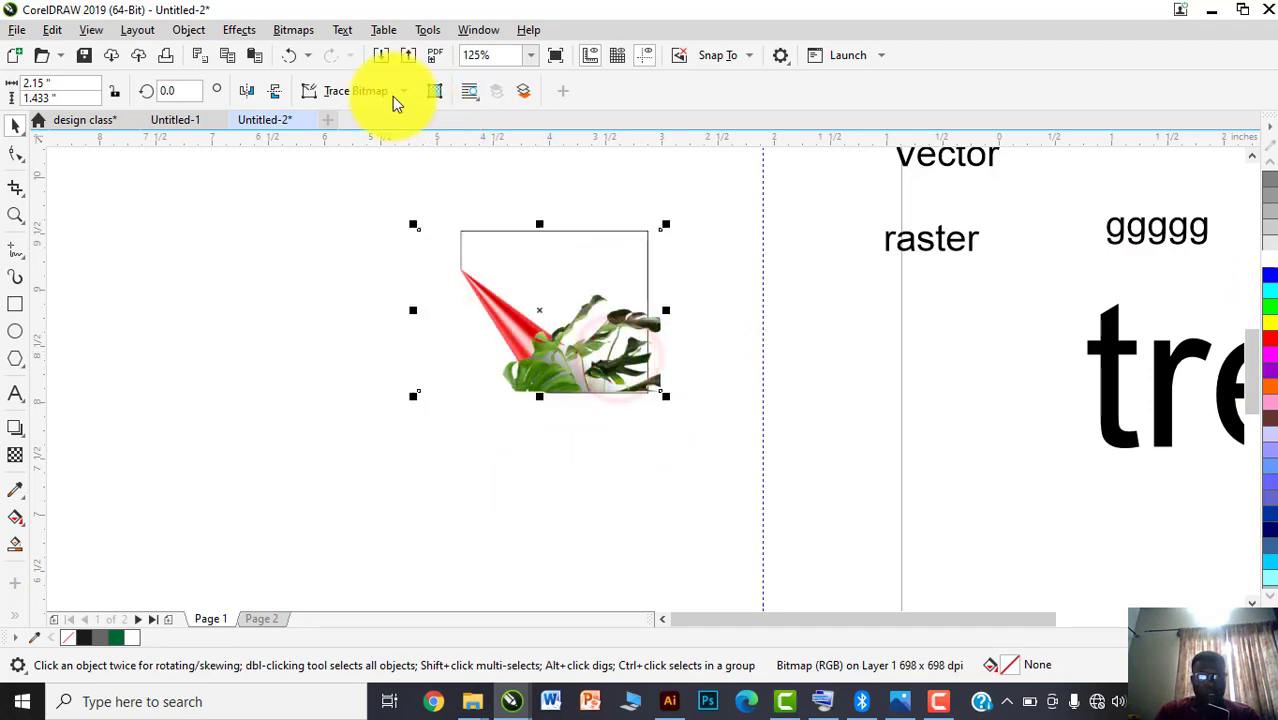
Try a Gaussian Blur with a 9.6-pixel radius on the leaves image
scroll(633, 337, up, 2)
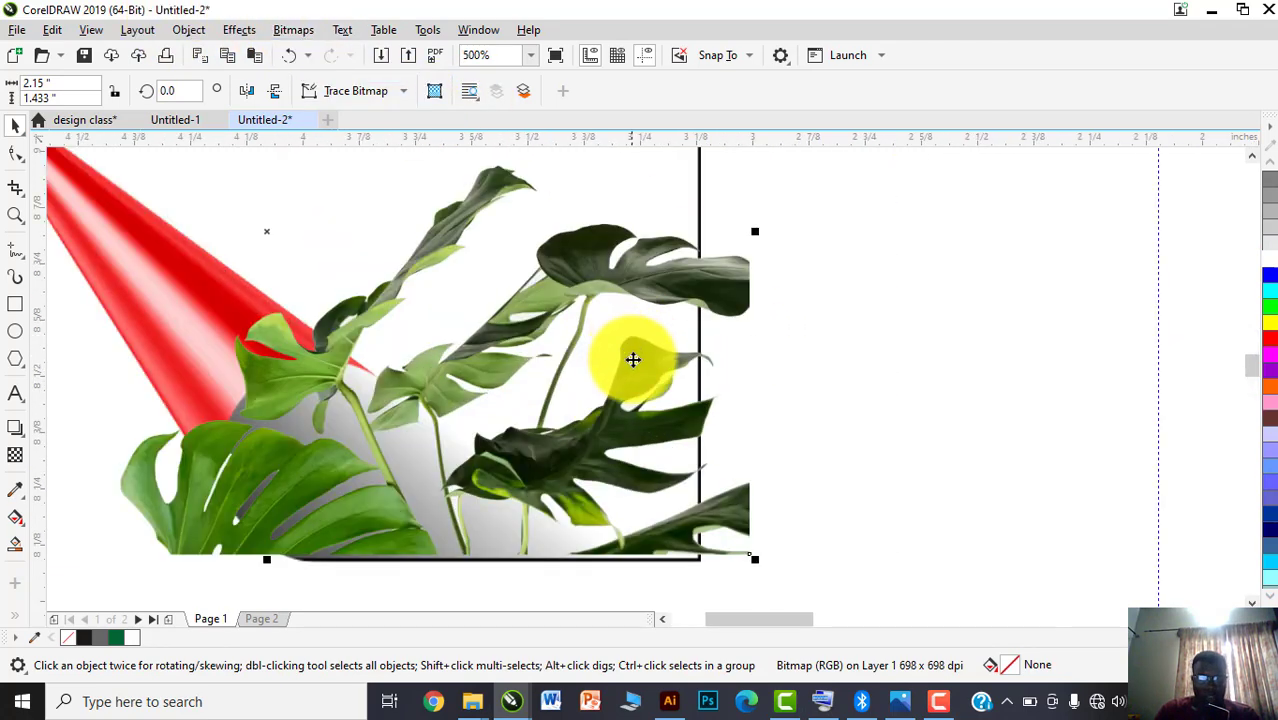
scroll(633, 360, down, 1)
click(239, 29)
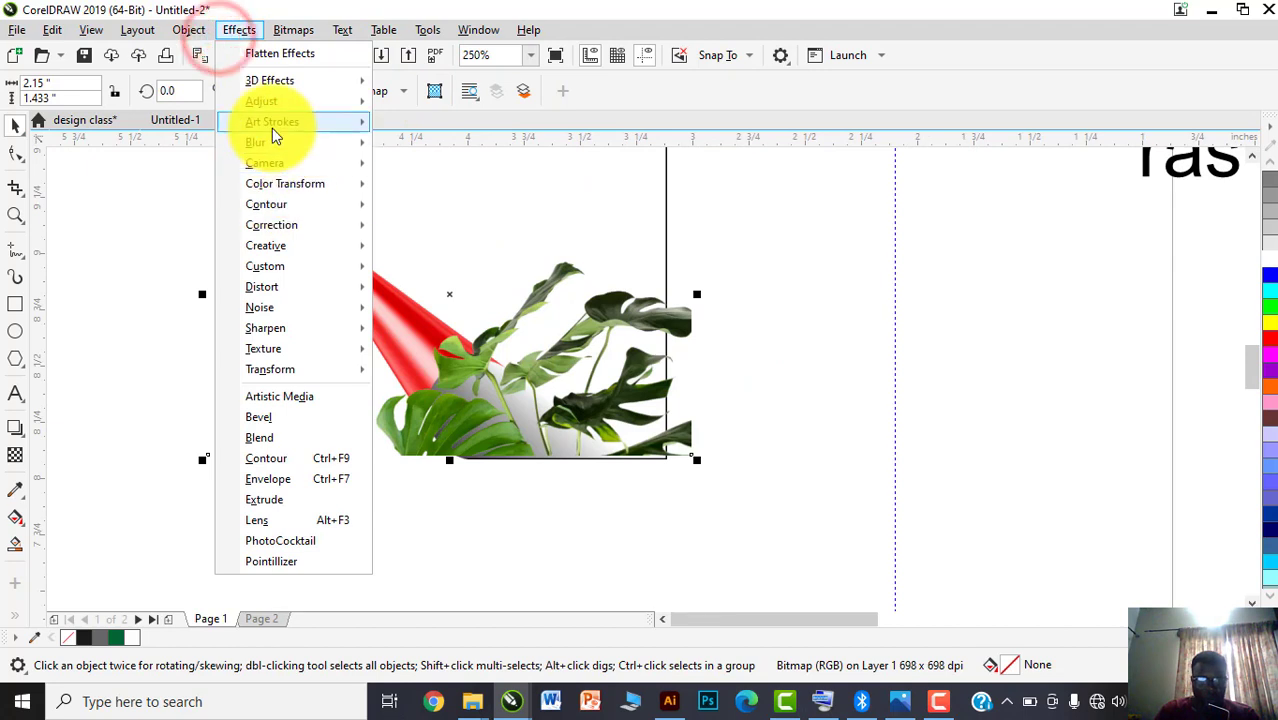
click(262, 142)
click(453, 162)
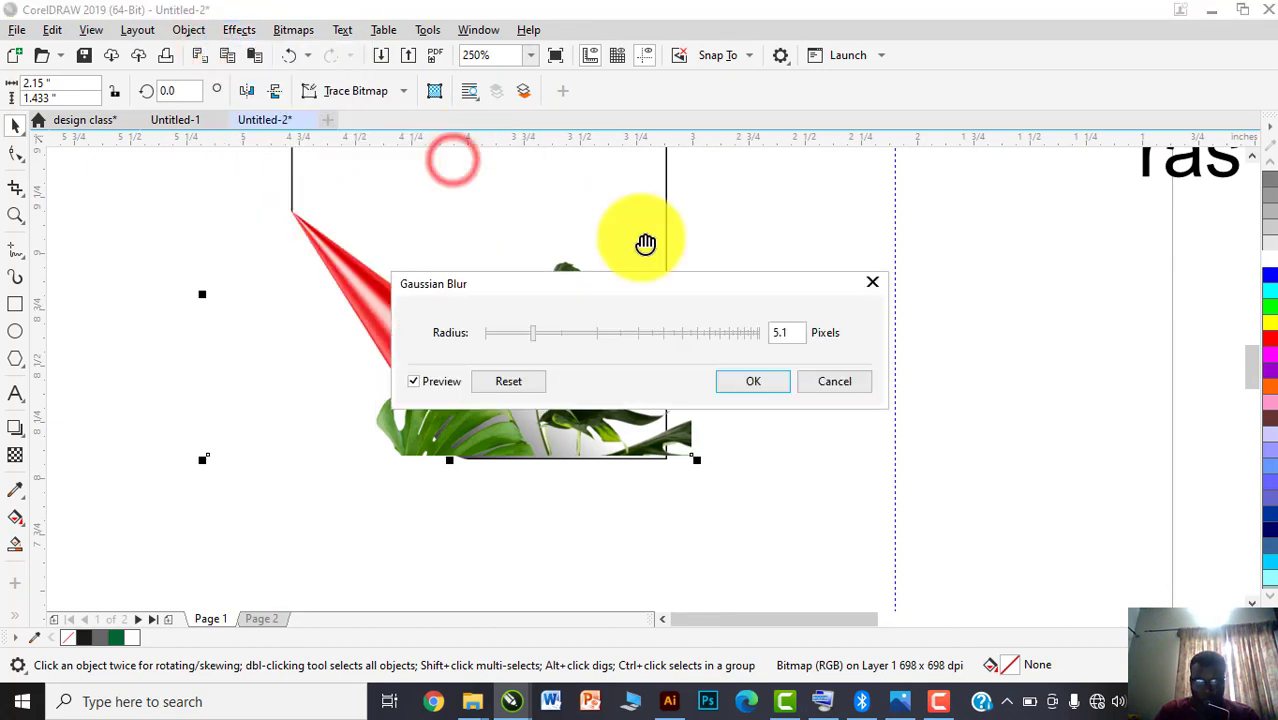
drag(648, 282, 883, 414)
drag(768, 466, 797, 468)
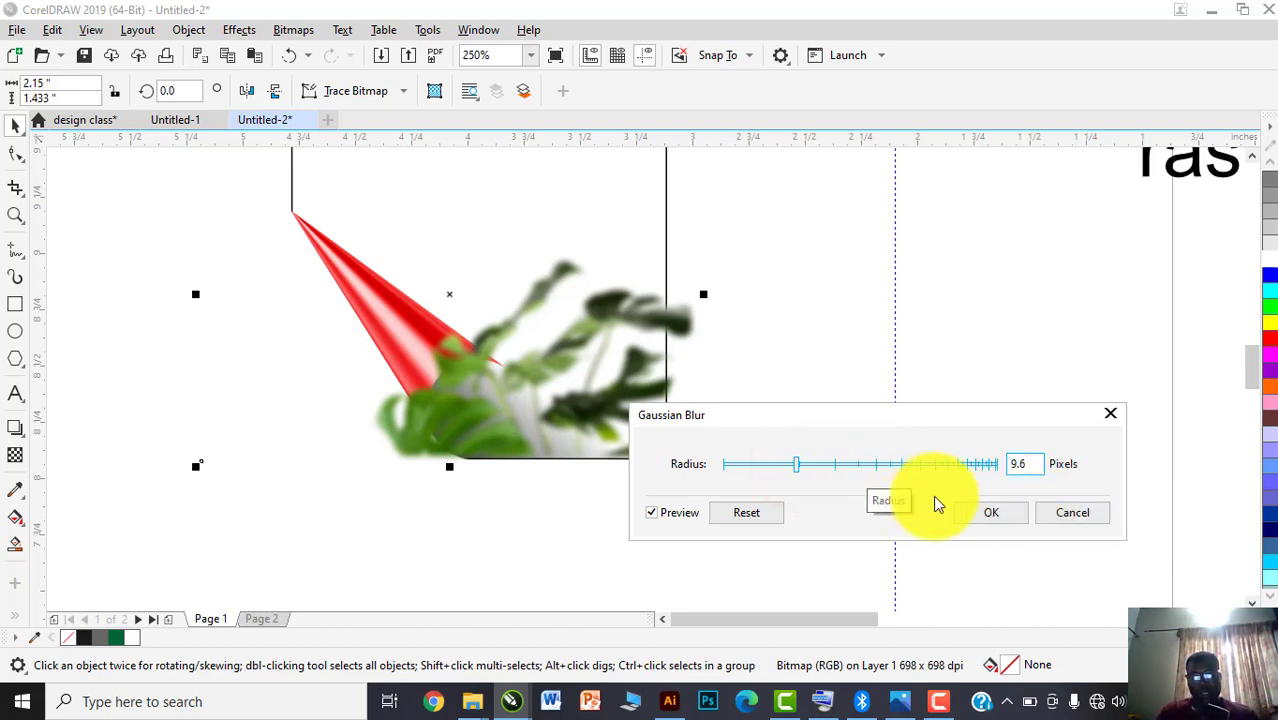
click(1059, 514)
scroll(576, 385, down, 2)
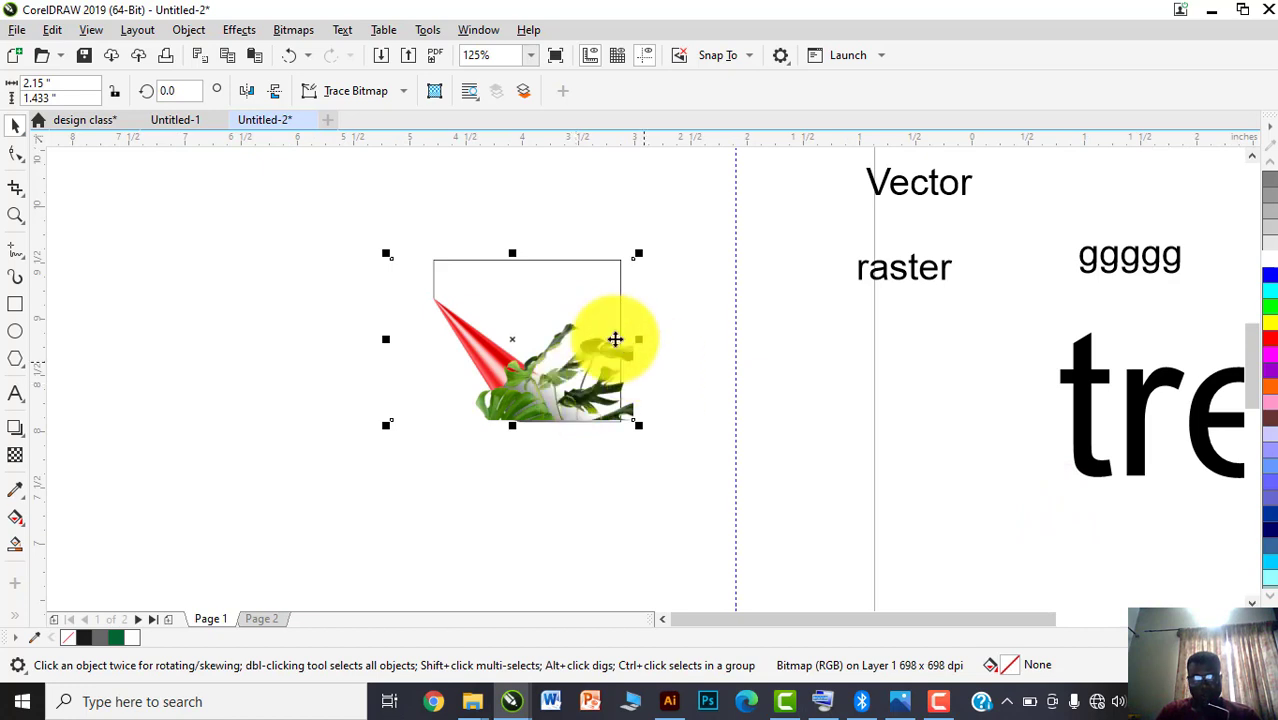
scroll(434, 311, down, 2)
click(939, 708)
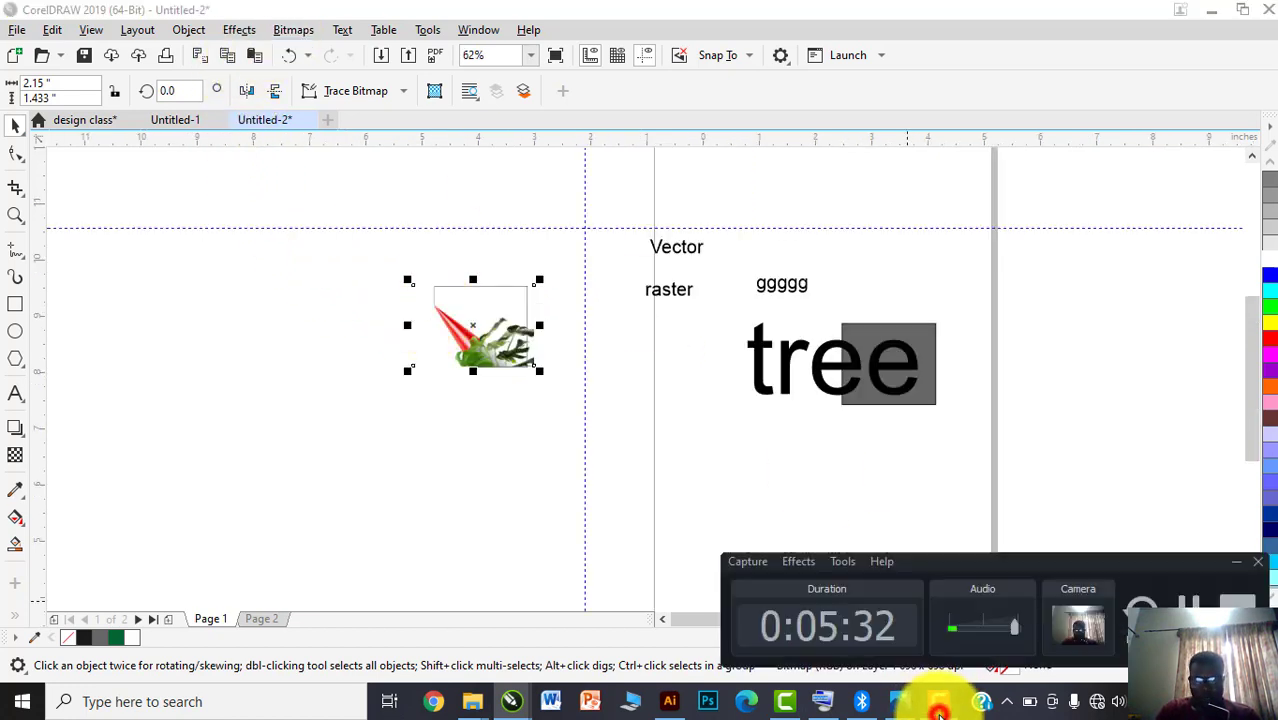
click(939, 708)
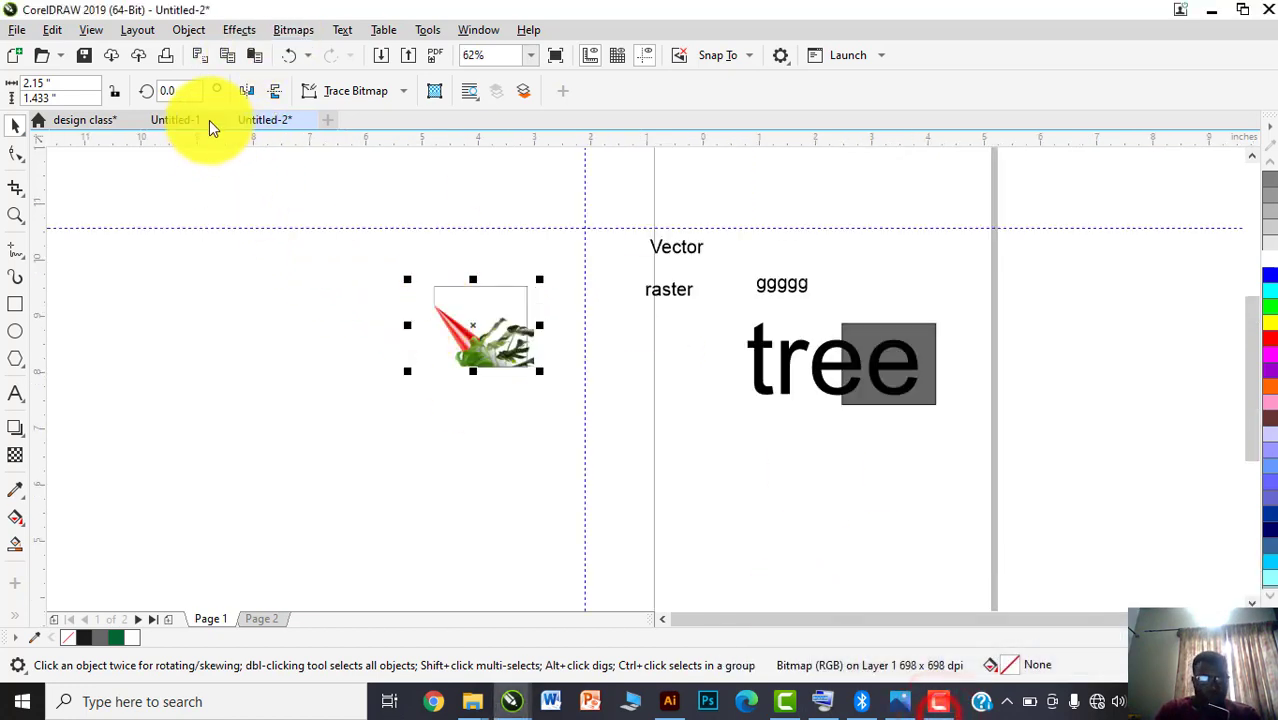
click(286, 31)
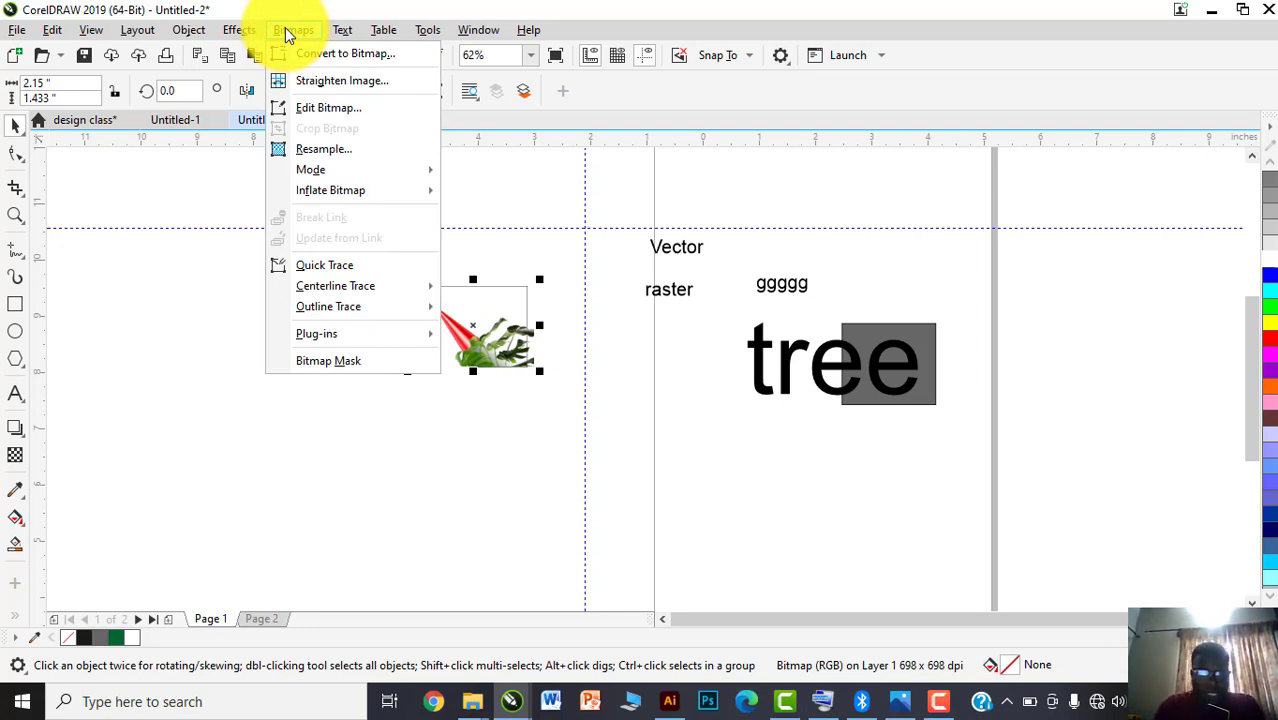
click(486, 573)
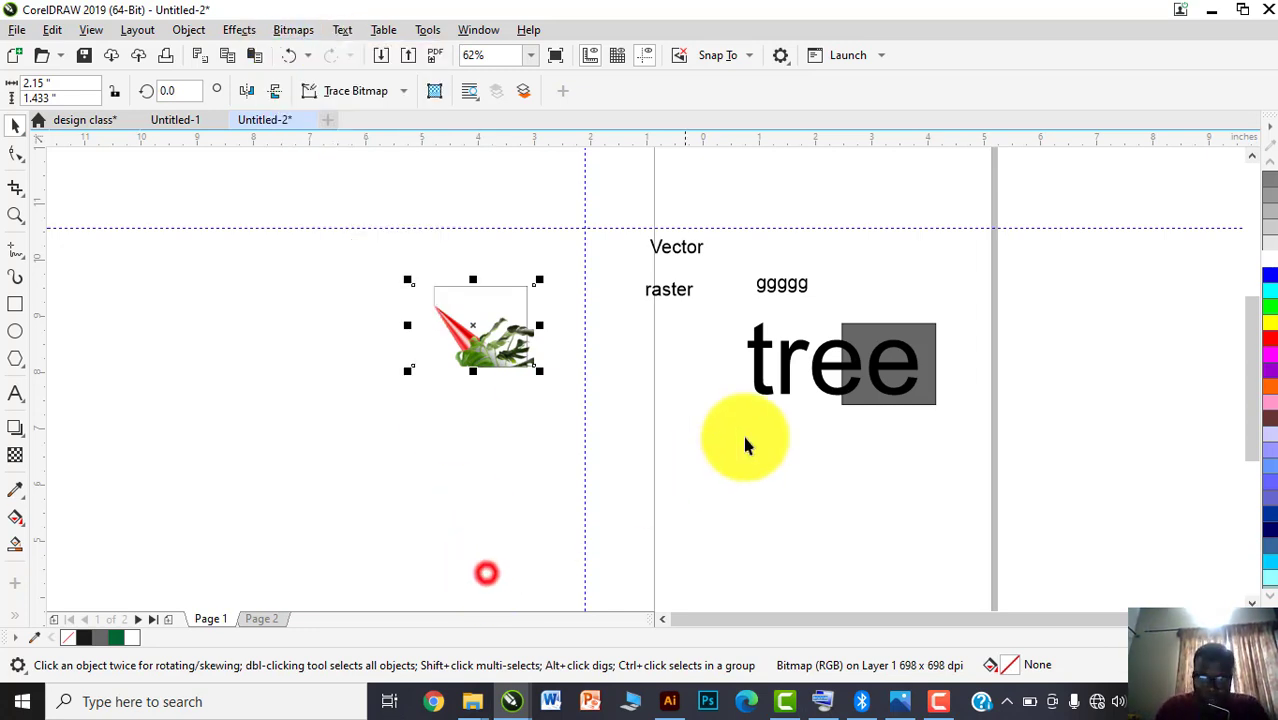
Ungroup the word "tree" and the grey rectangle, and move the rectangle off the page to the left of the leaves image
click(888, 345)
right_click(892, 346)
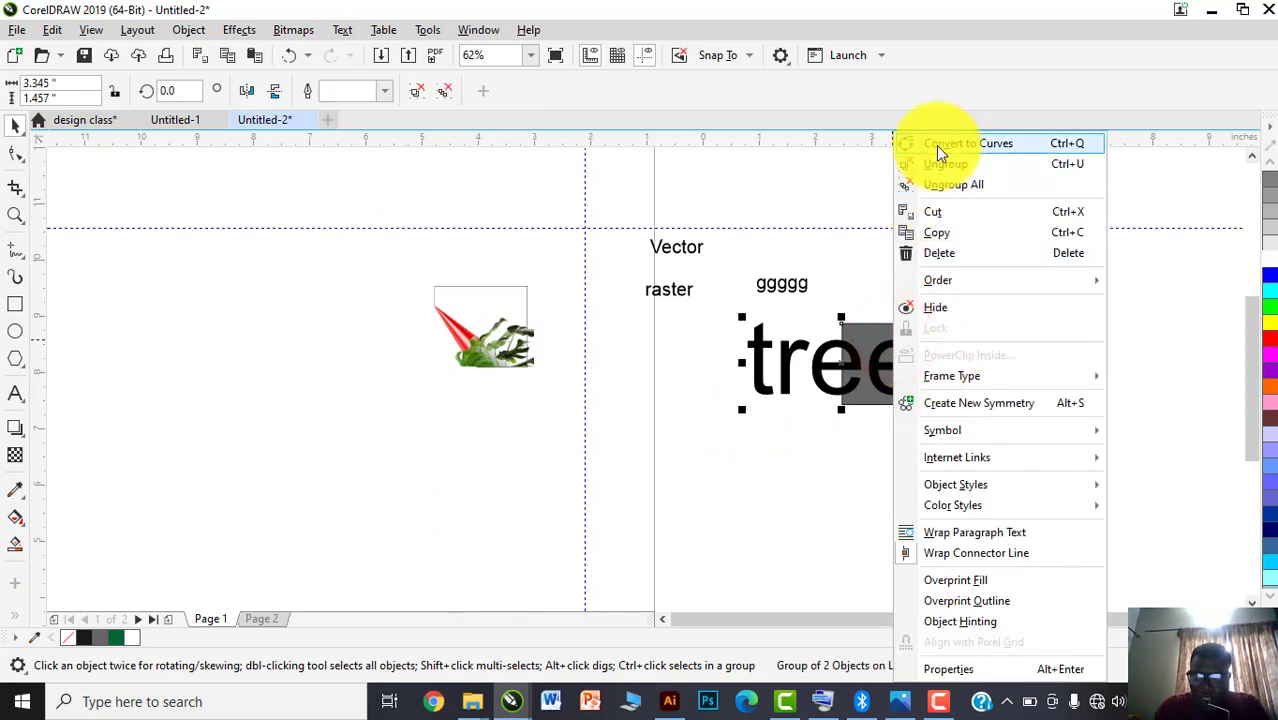
click(938, 180)
click(806, 481)
drag(908, 322, 389, 334)
Delete the white rectangle with the red page curl behind the leaves image
click(522, 262)
drag(570, 257, 394, 301)
key(Delete)
Duplicate the grey rectangle and place the copy to its right, above the leaves image
click(388, 380)
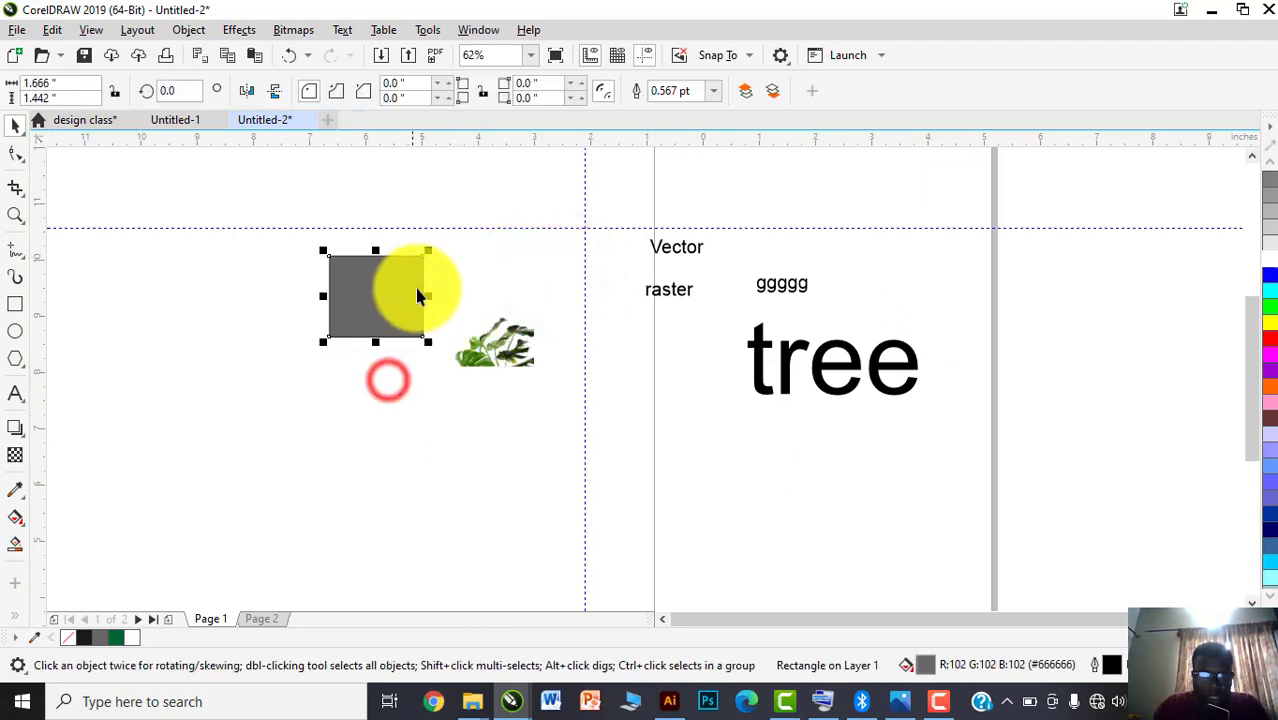
scroll(416, 289, up, 3)
scroll(413, 316, down, 2)
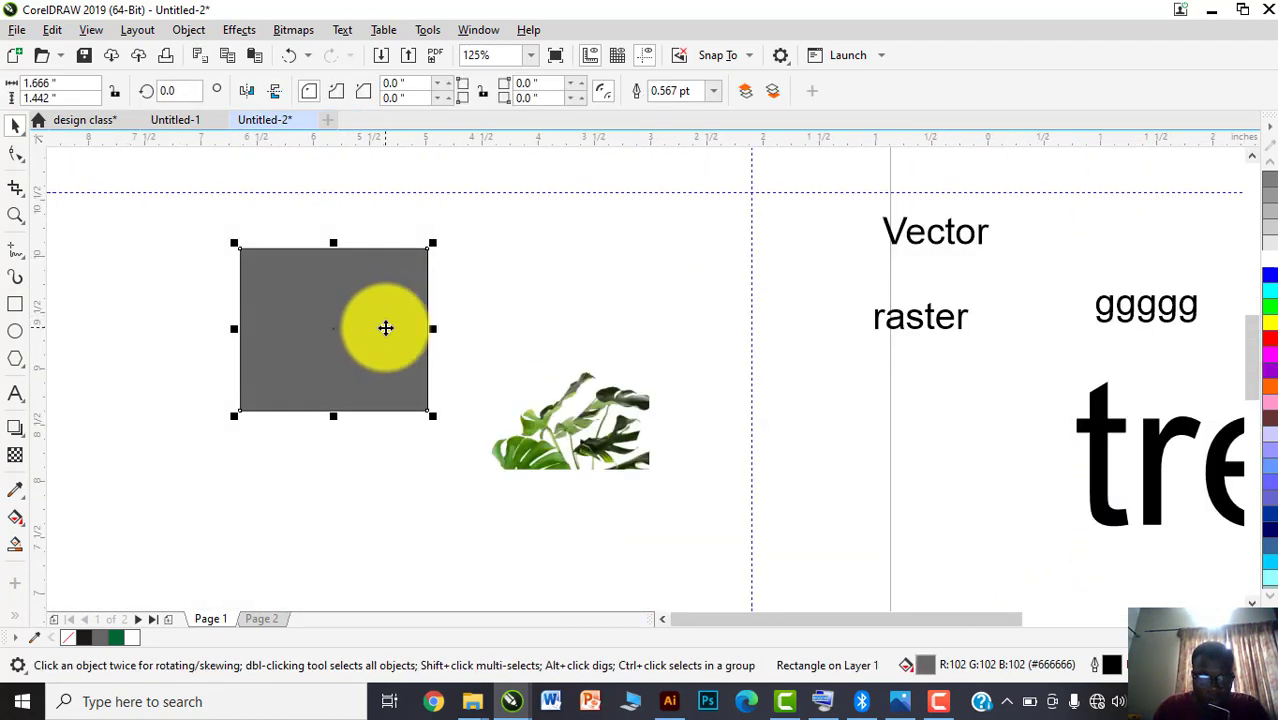
scroll(385, 326, up, 2)
drag(405, 323, 385, 328)
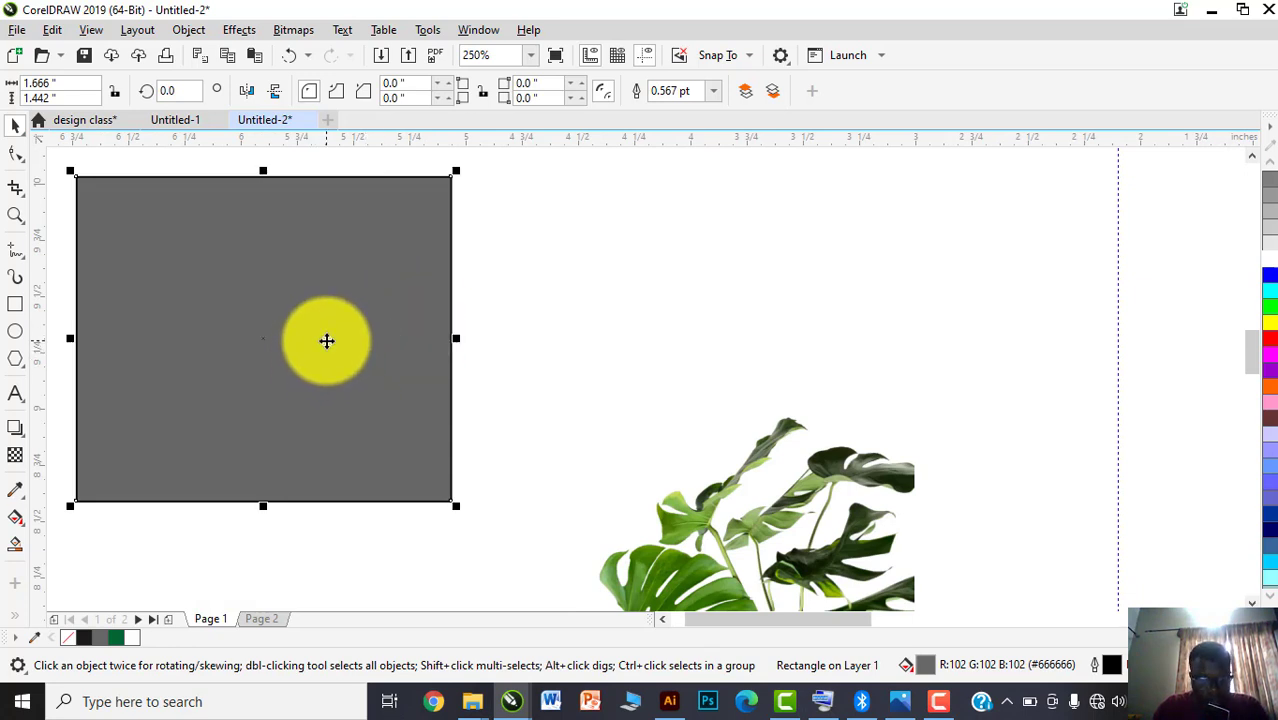
key(ctrl+d)
drag(319, 354, 714, 383)
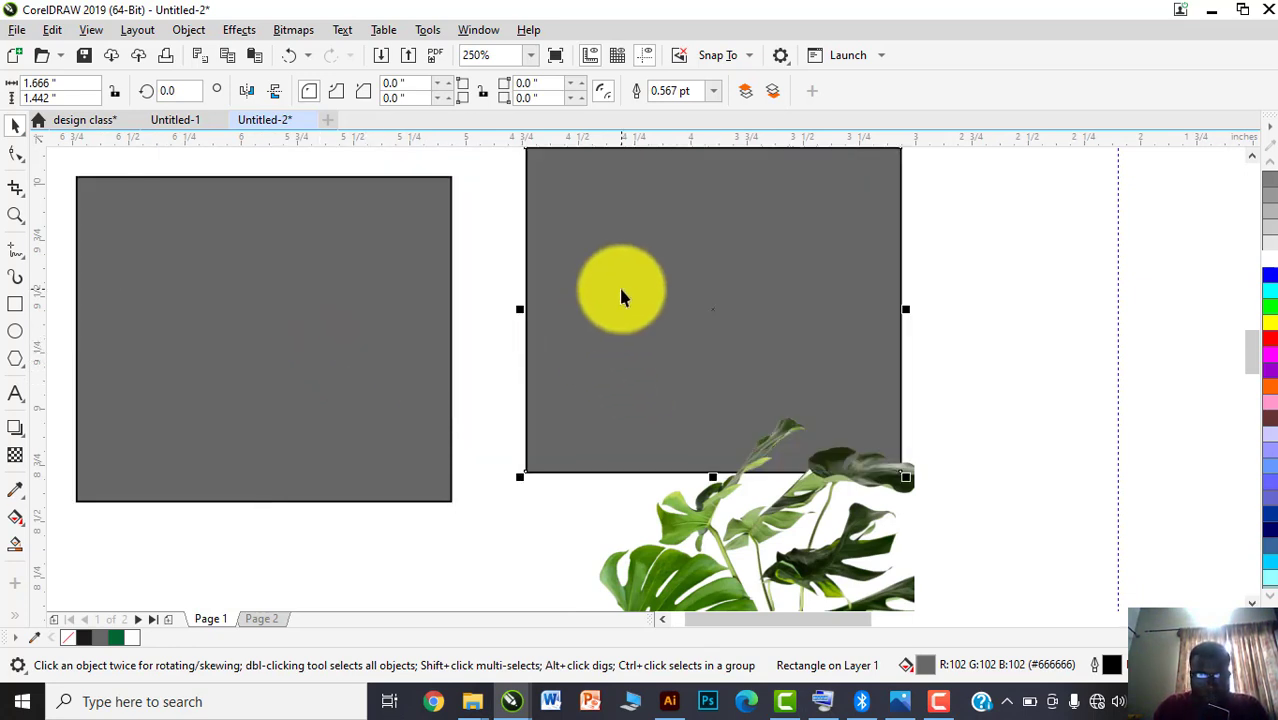
Delete the leaves image below the right grey rectangle
click(622, 292)
scroll(747, 374, down, 5)
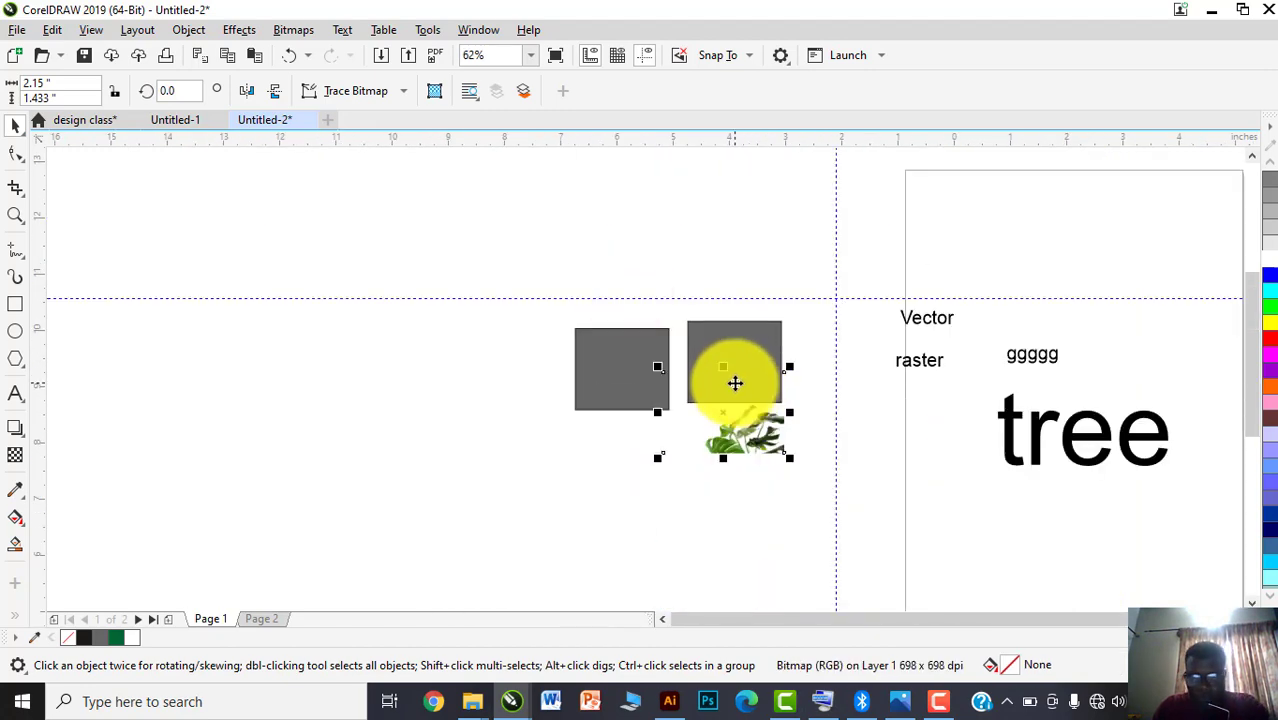
key(Delete)
Move the right grey rectangle down until it sits slightly lower than the left one
scroll(737, 380, up, 3)
click(730, 365)
scroll(725, 360, up, 4)
scroll(715, 345, down, 2)
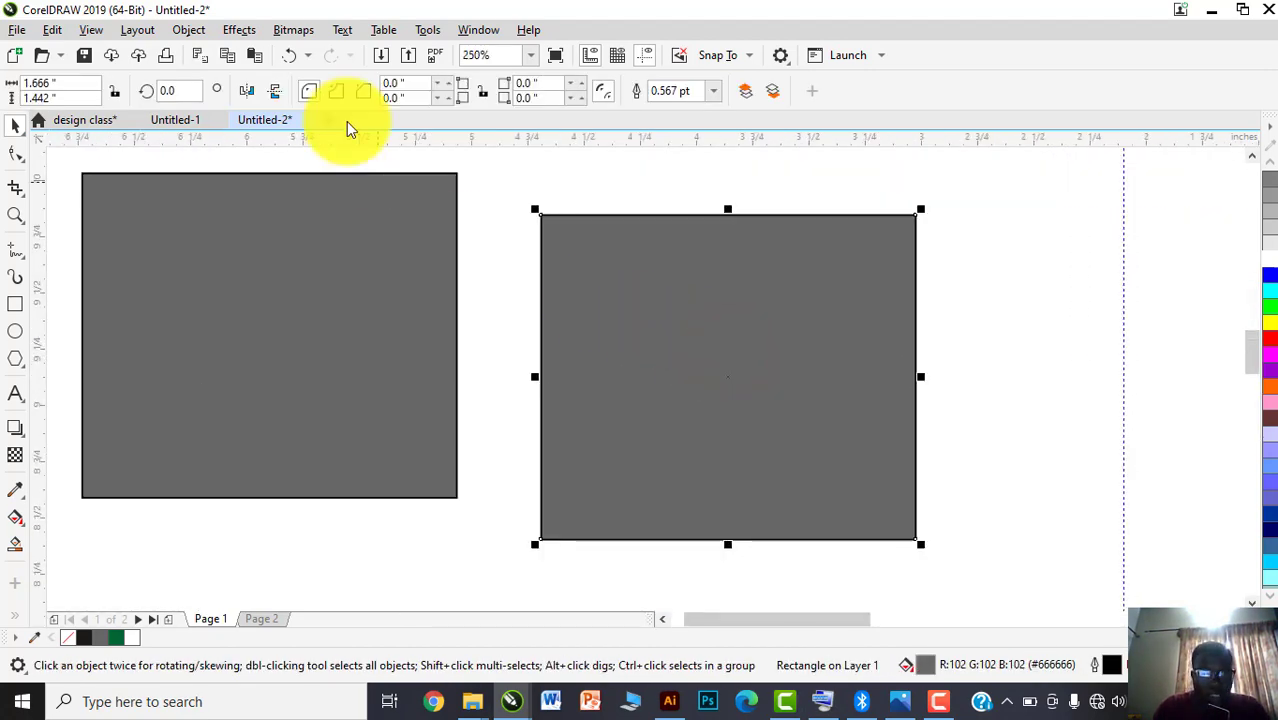
Convert the right grey rectangle to a 200 dpi bitmap in RGB Color (24-bit) with anti-aliasing and a transparent background
click(293, 32)
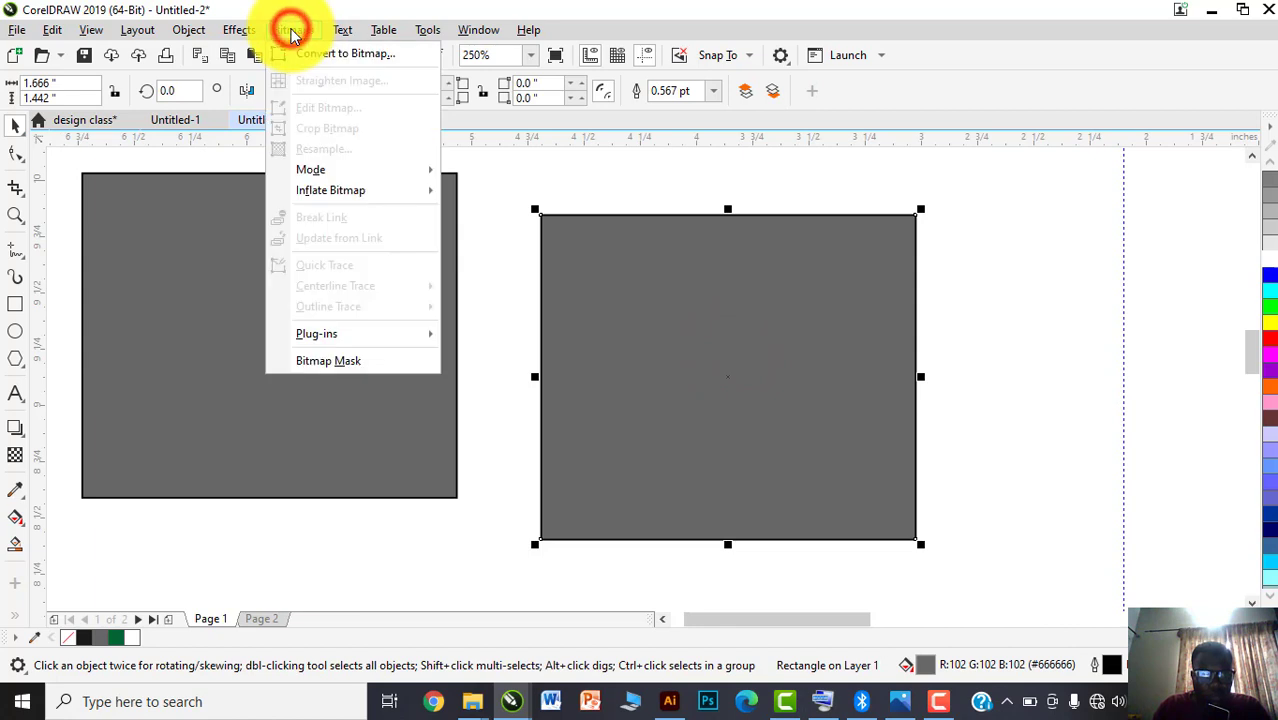
click(300, 50)
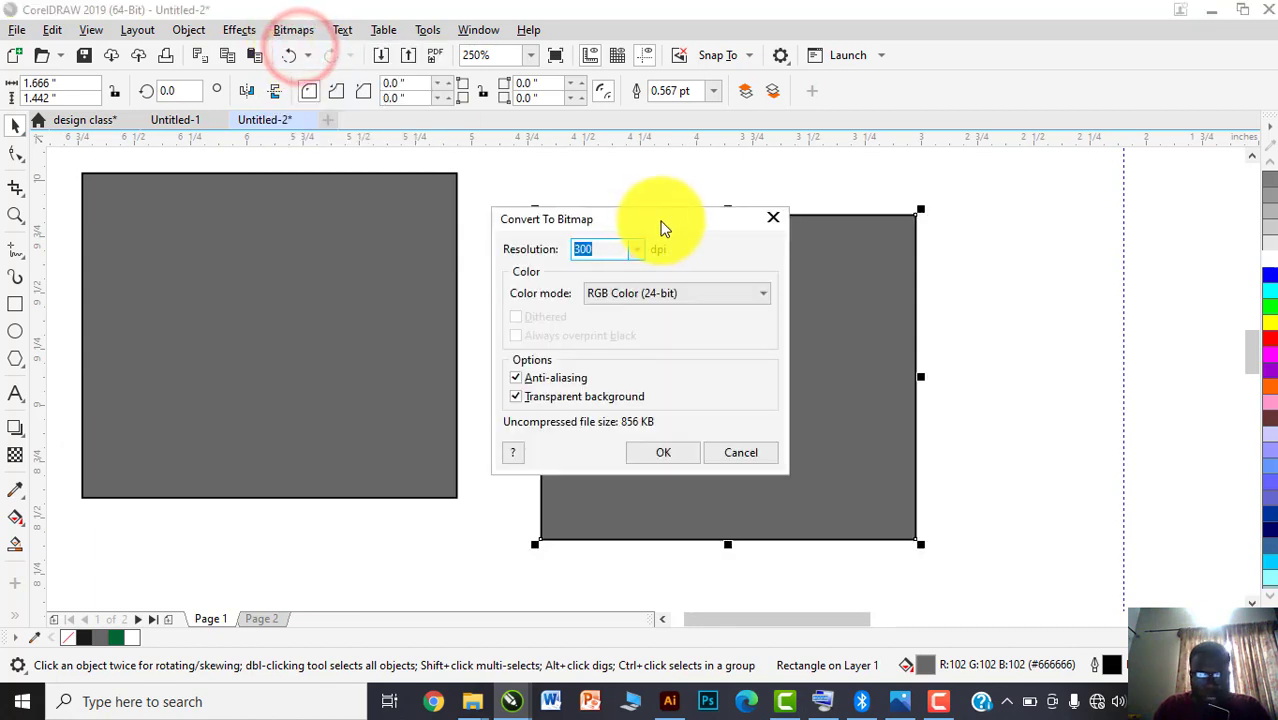
drag(618, 226, 678, 219)
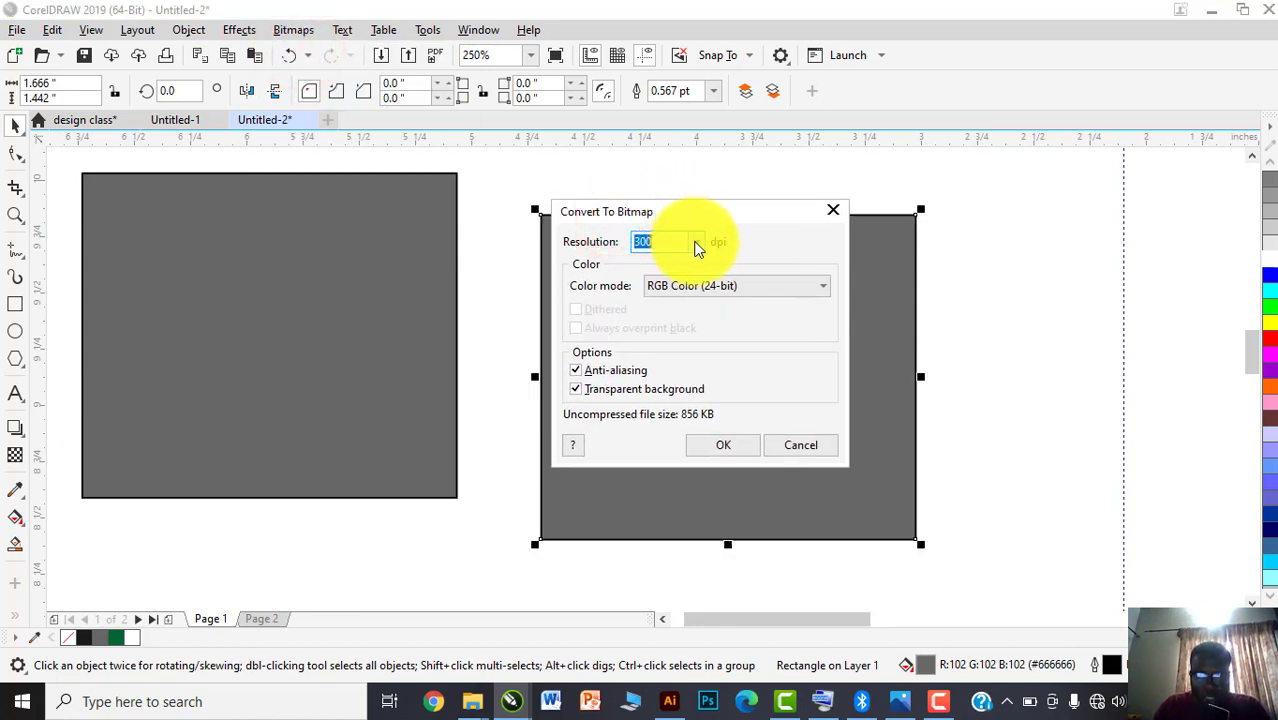
click(697, 243)
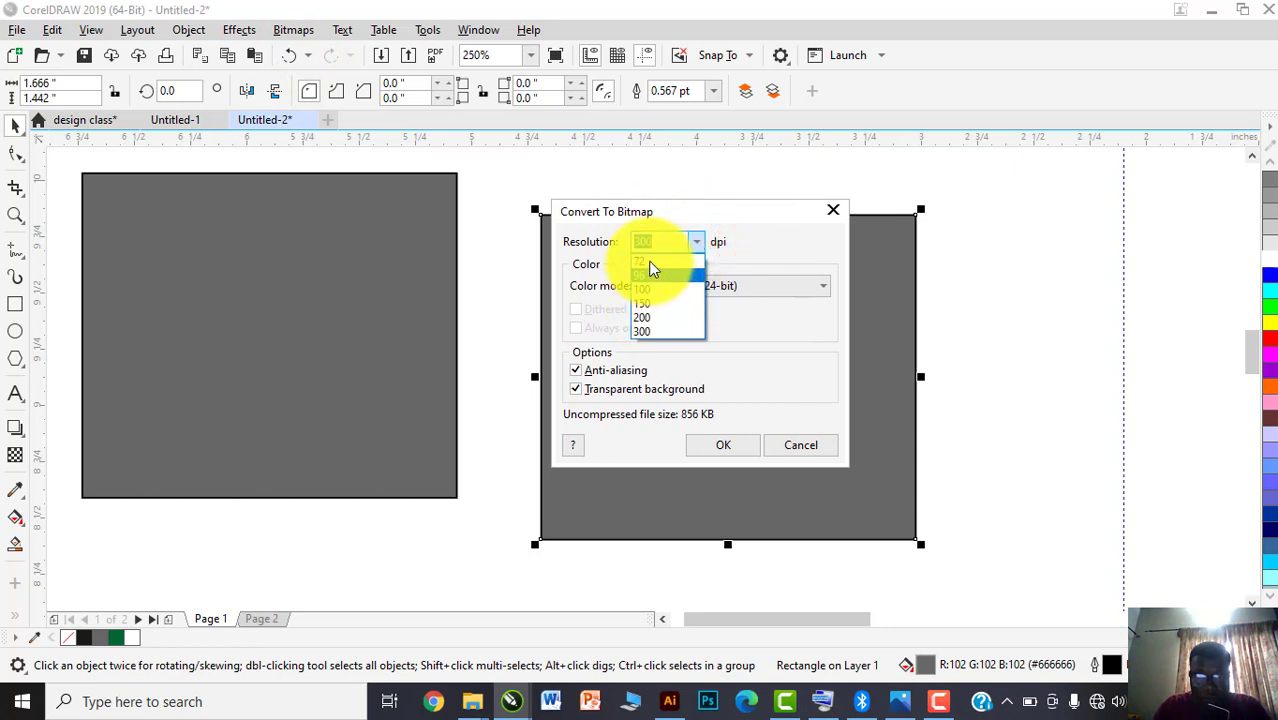
click(642, 317)
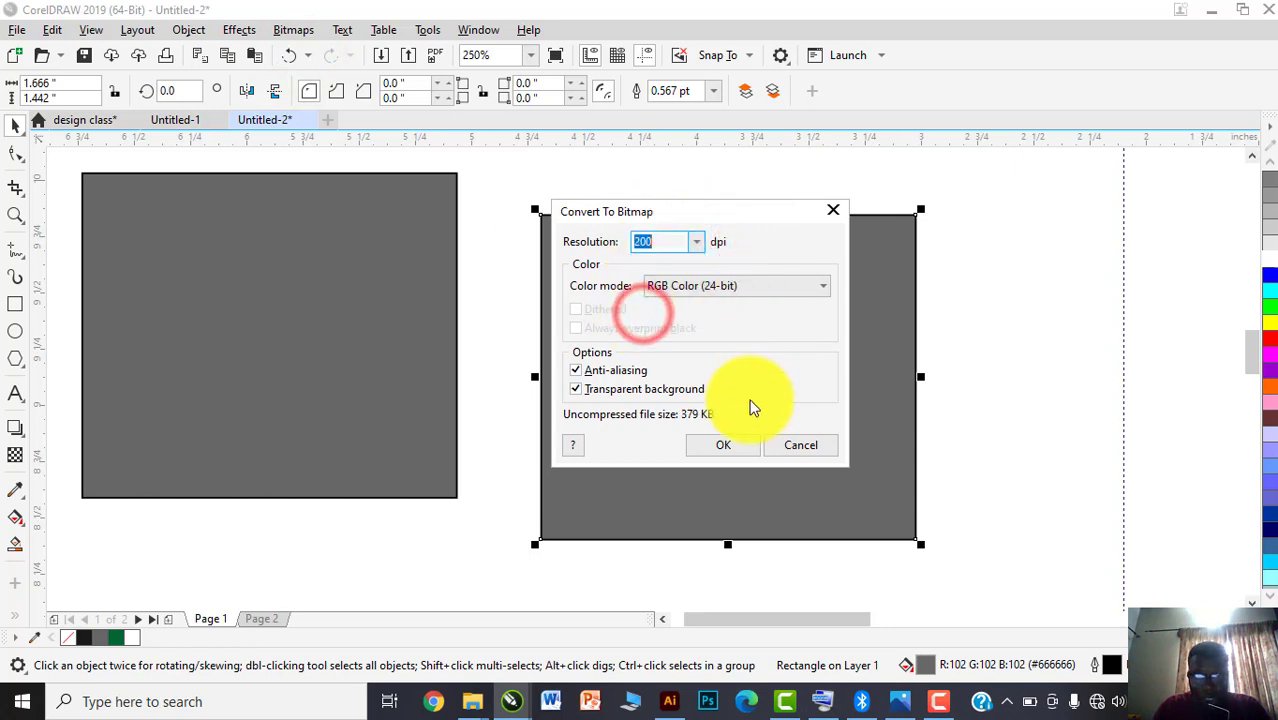
click(707, 440)
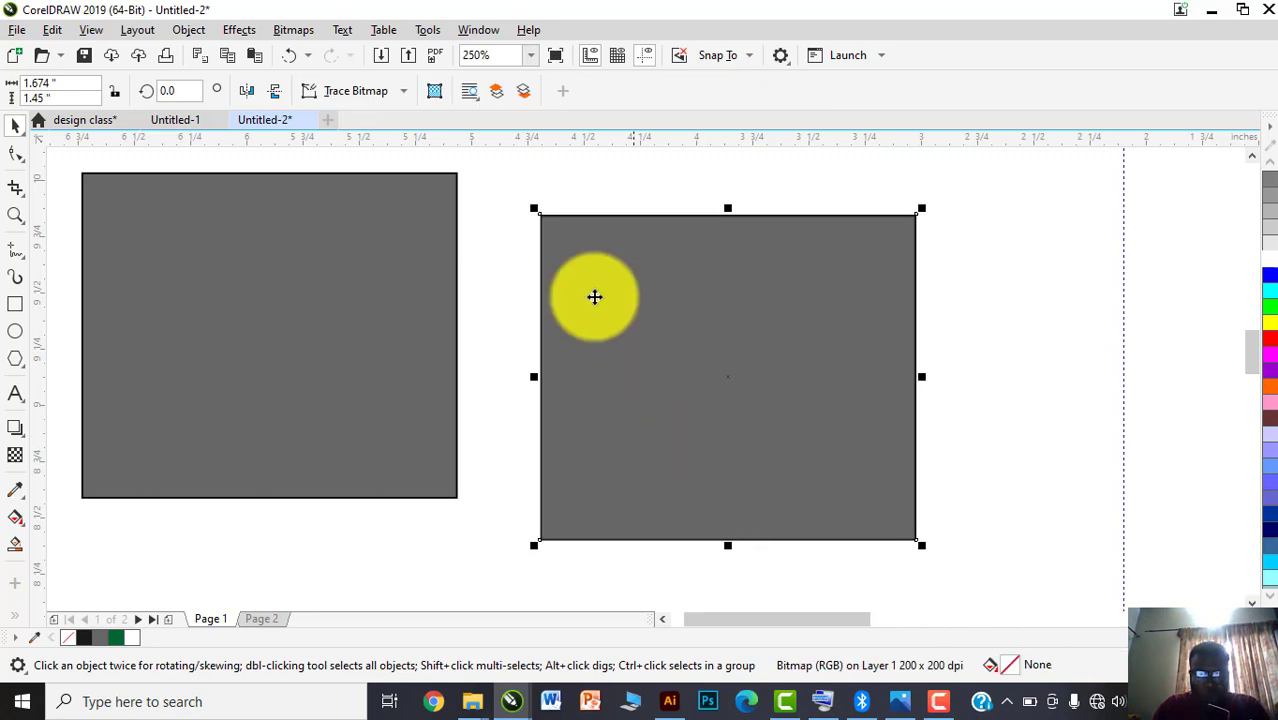
Compare the edges of the grey bitmap rectangle with those of the vector rectangle beside it at very high magnification
scroll(528, 257, up, 2)
scroll(555, 297, up, 12)
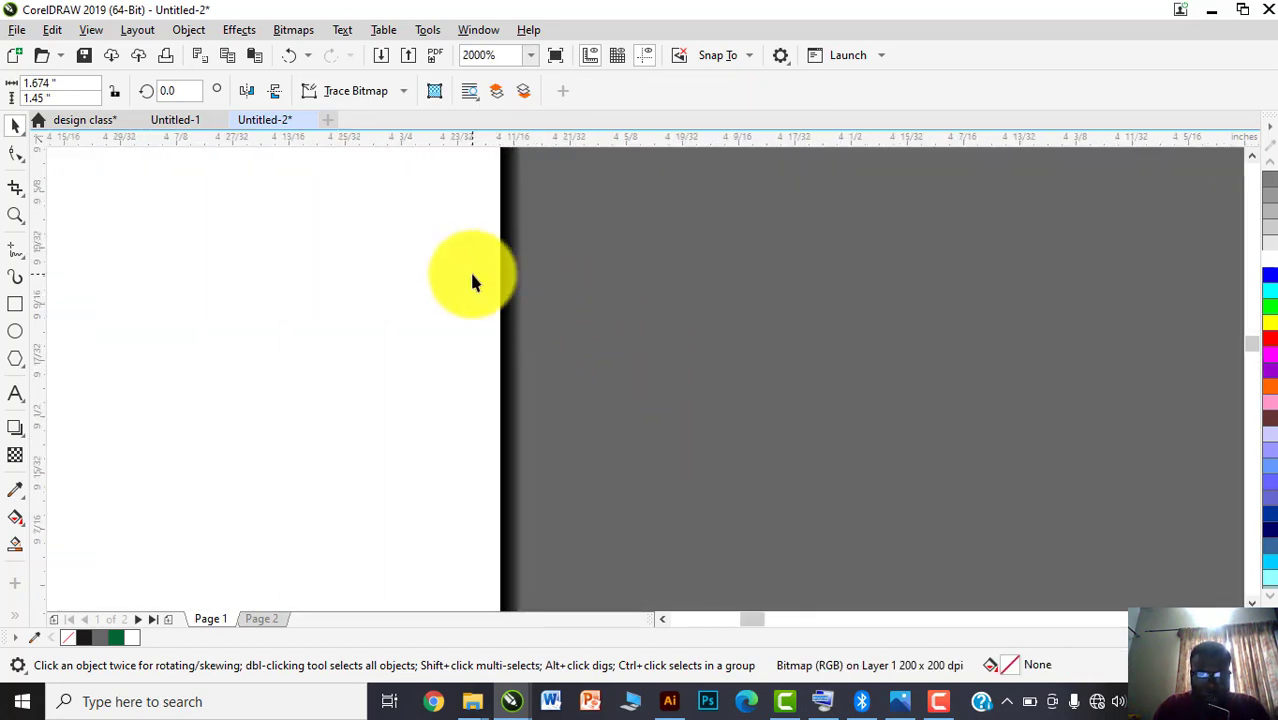
scroll(553, 278, down, 12)
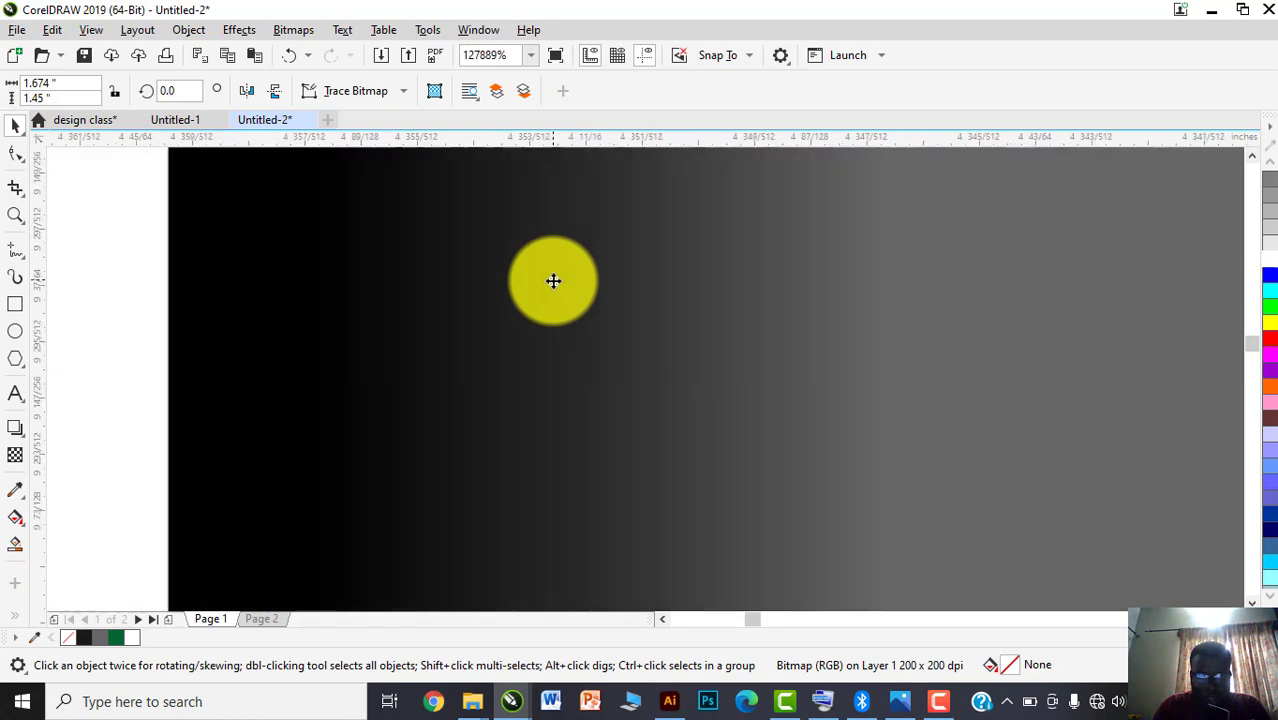
scroll(529, 298, up, 12)
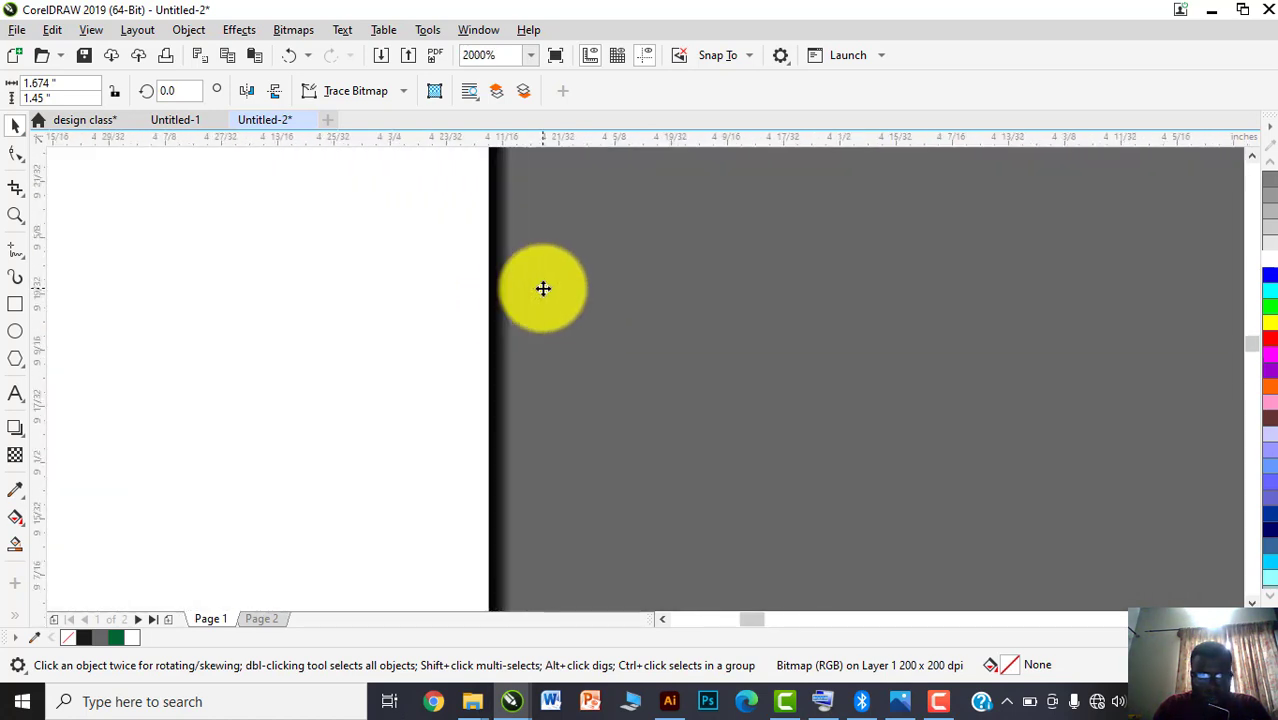
scroll(472, 293, down, 7)
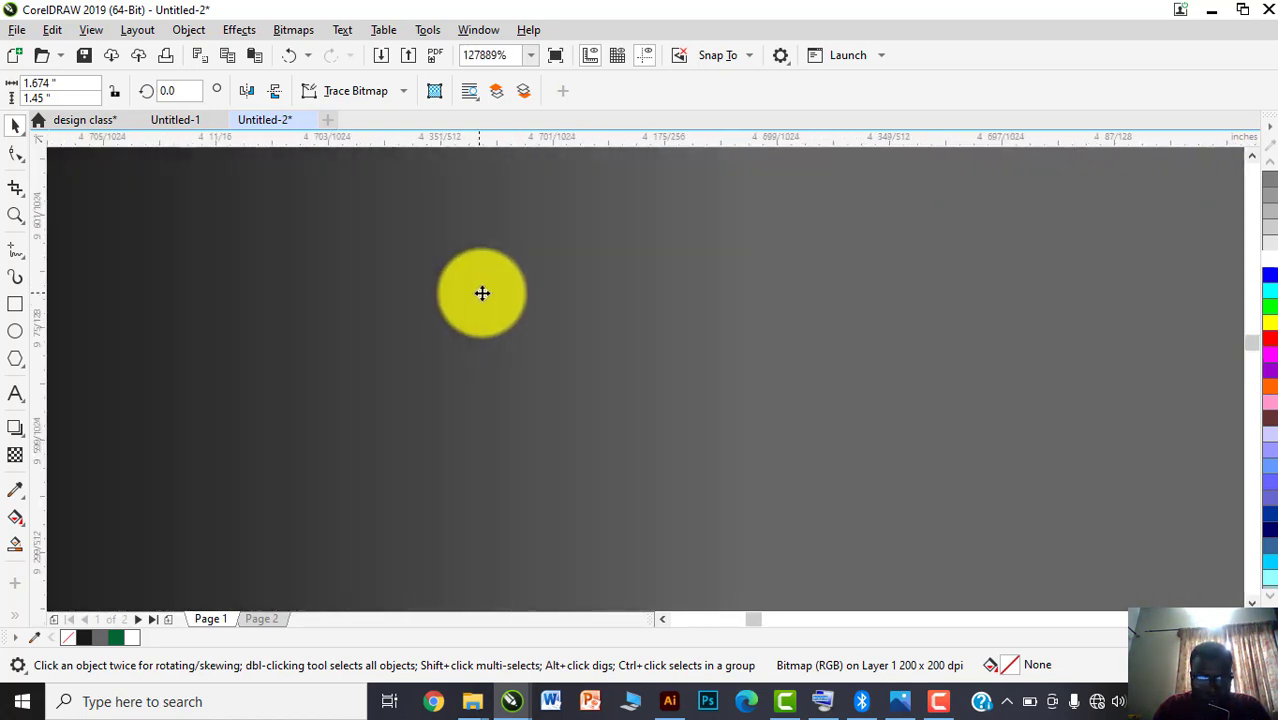
scroll(592, 340, down, 4)
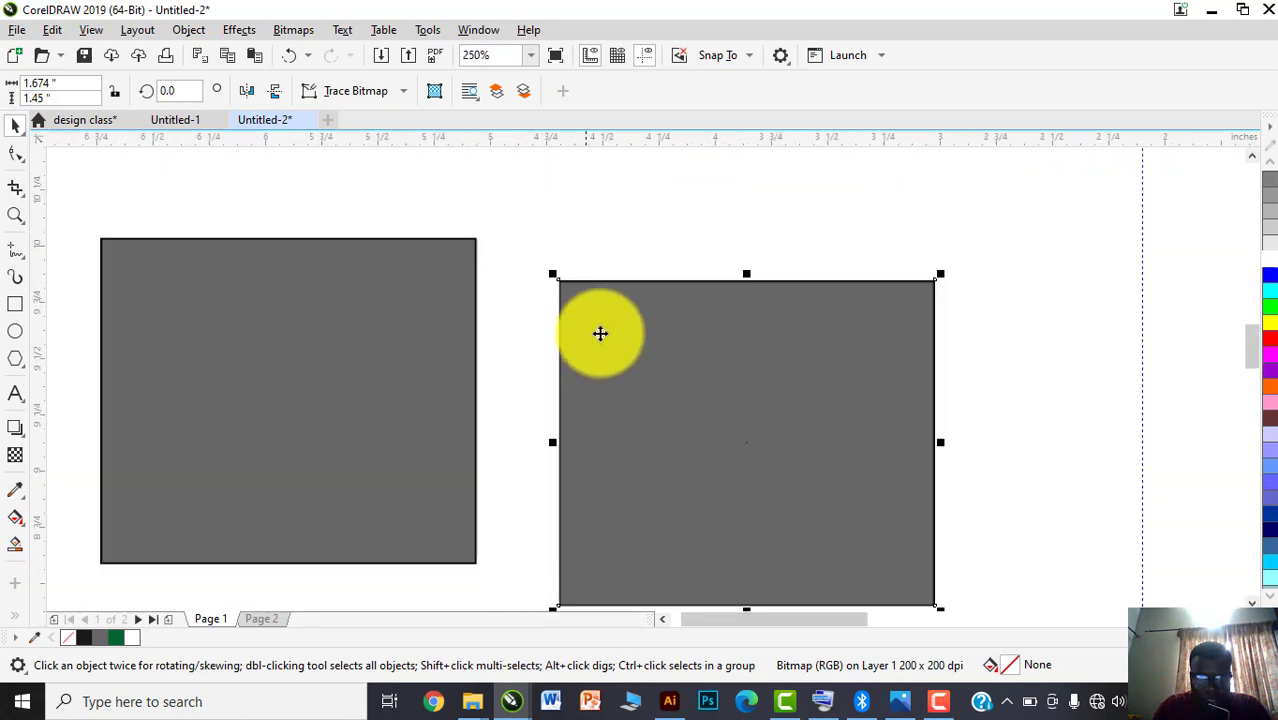
scroll(700, 280, up, 9)
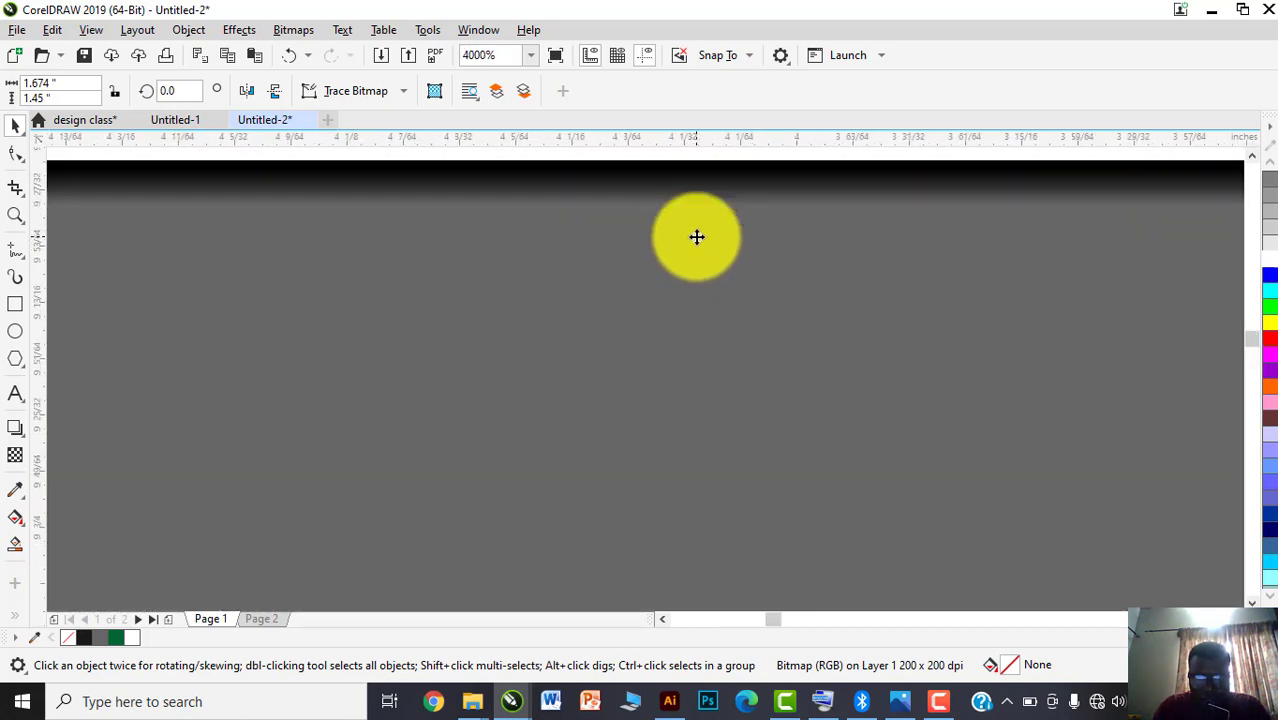
scroll(697, 237, down, 10)
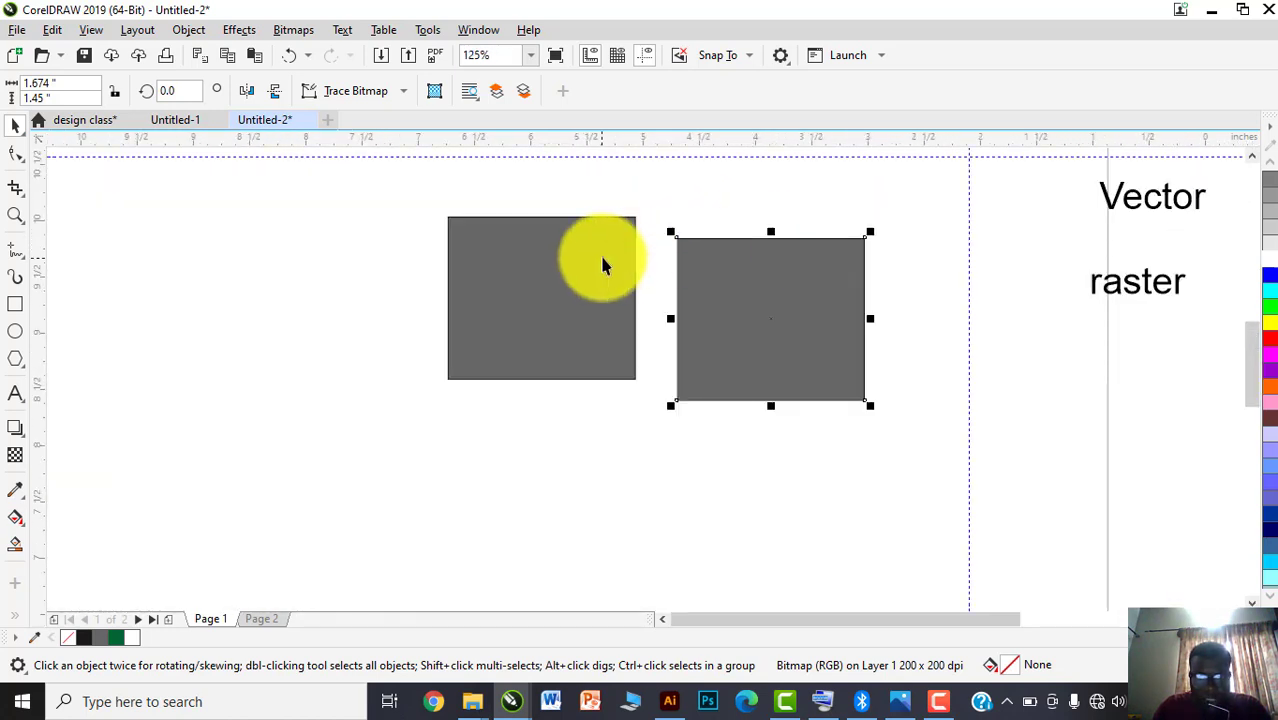
scroll(649, 266, up, 4)
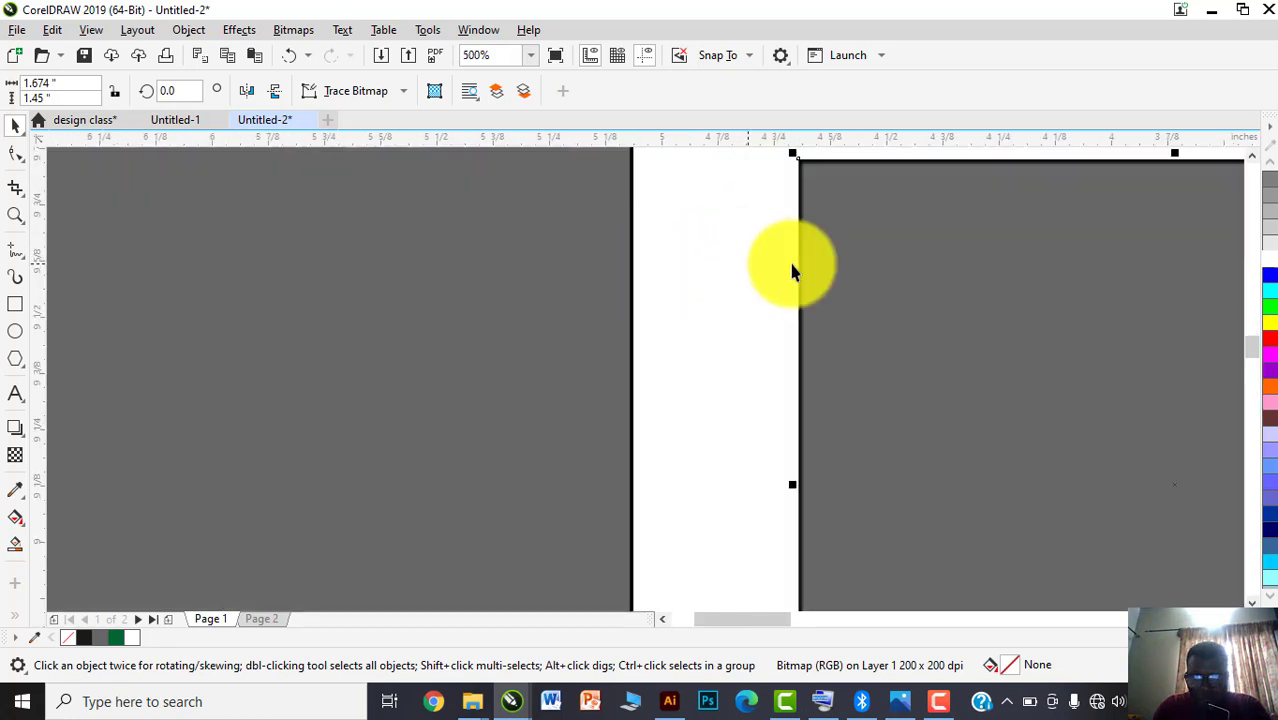
scroll(835, 282, up, 6)
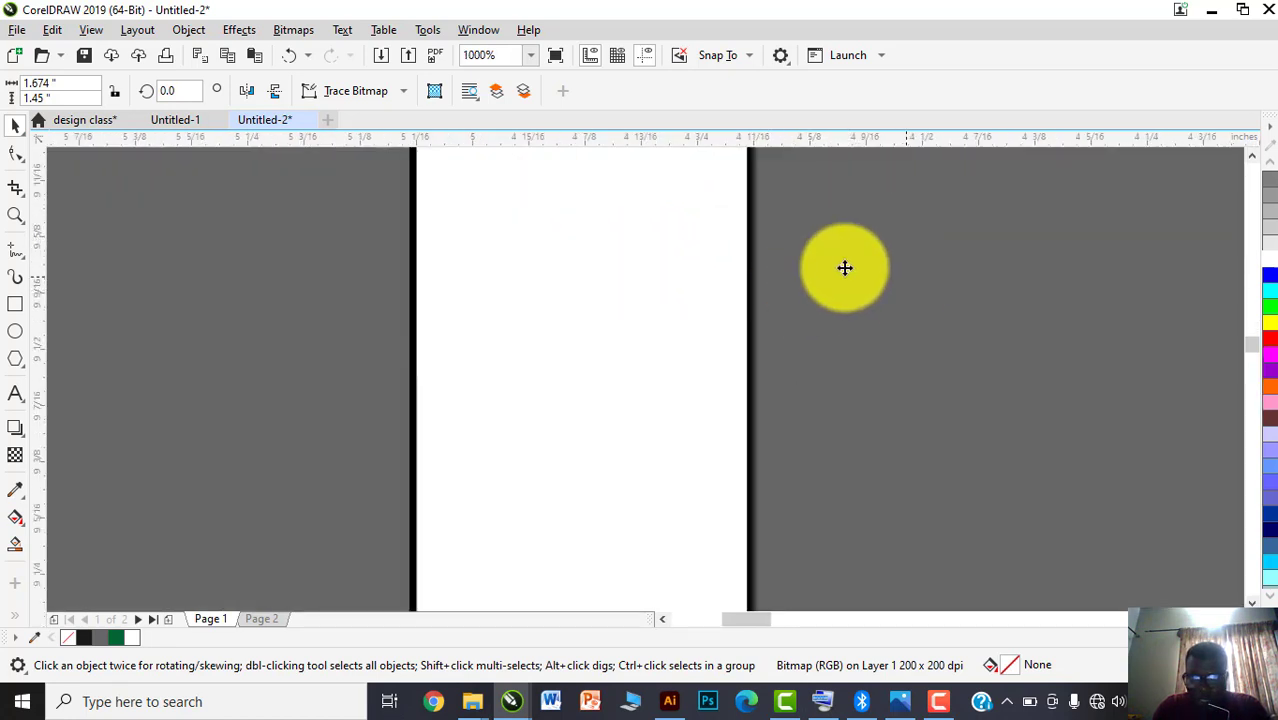
scroll(314, 343, down, 4)
scroll(442, 340, up, 2)
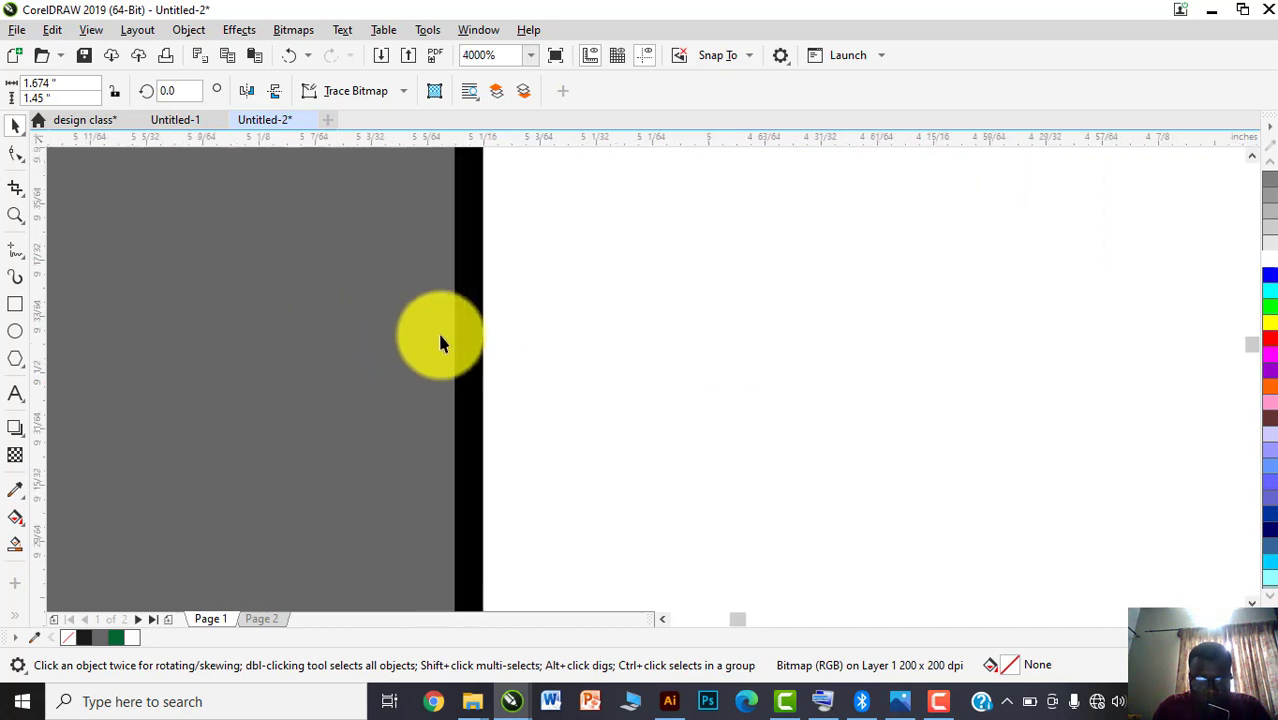
scroll(468, 337, down, 6)
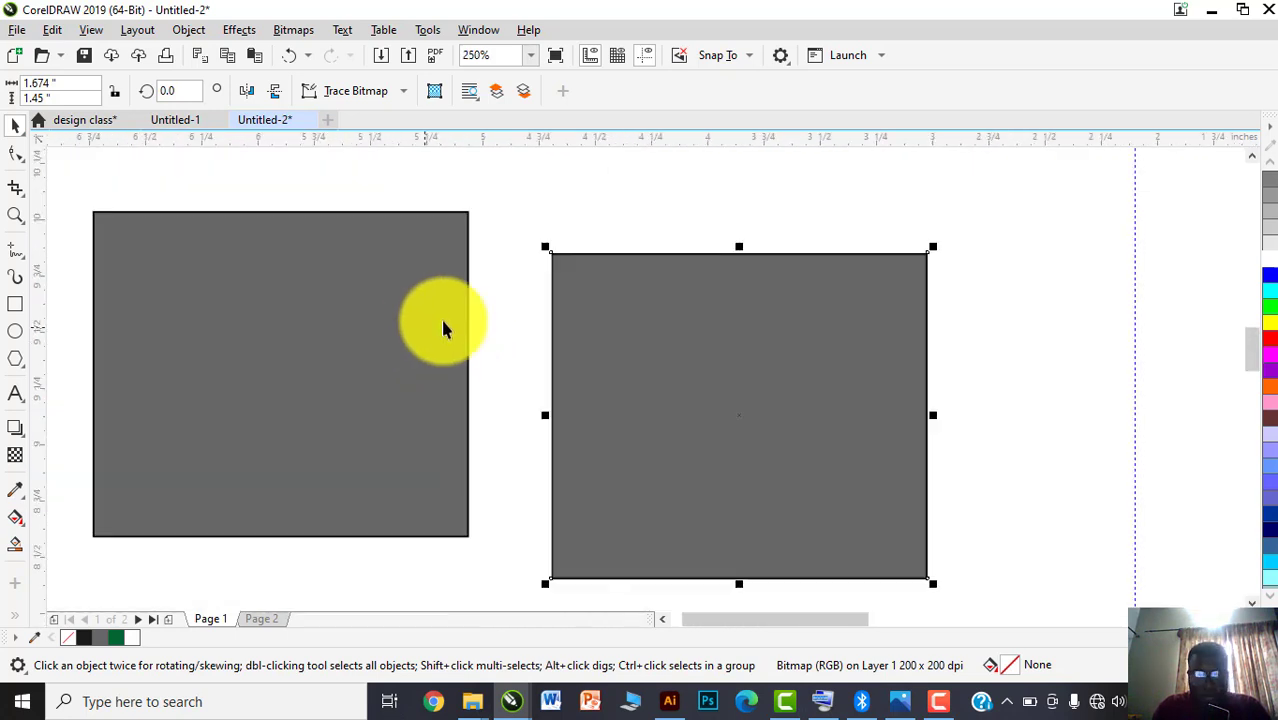
Move the grey bitmap rectangle slightly up and further away from the vector rectangle, checking its edge up close
drag(727, 401, 697, 320)
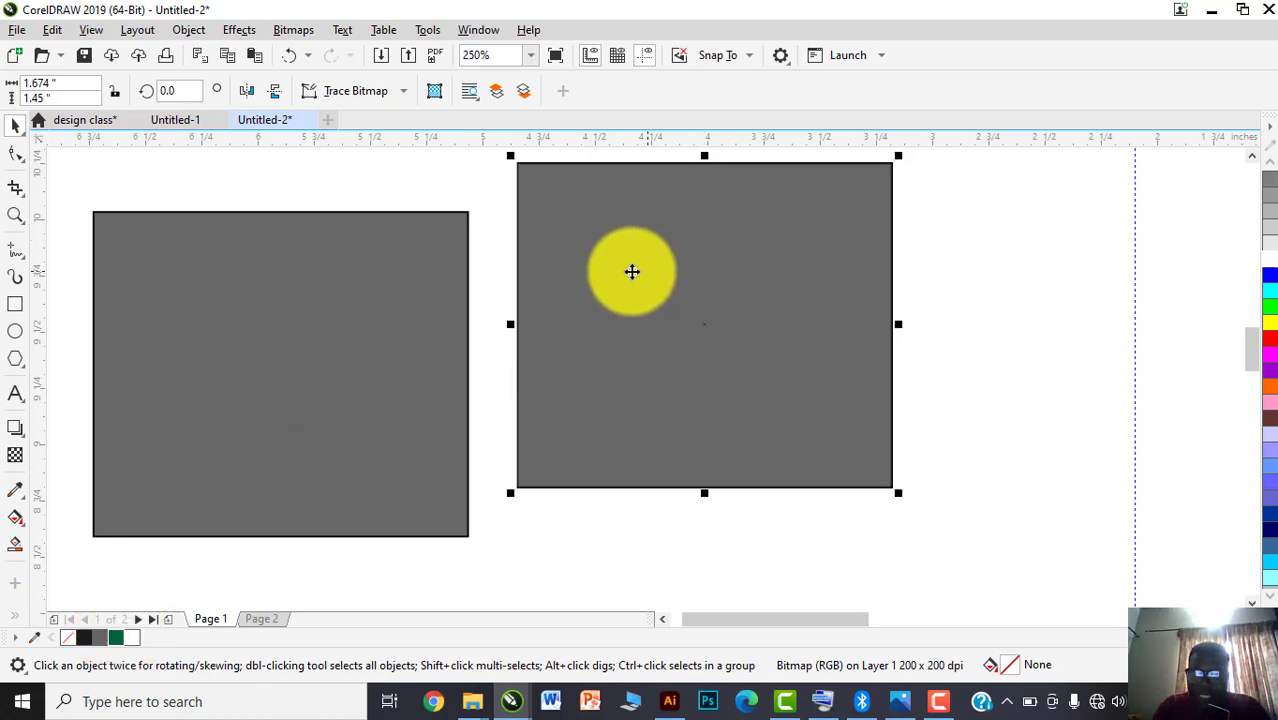
scroll(559, 300, up, 2)
scroll(576, 307, down, 4)
scroll(576, 307, up, 2)
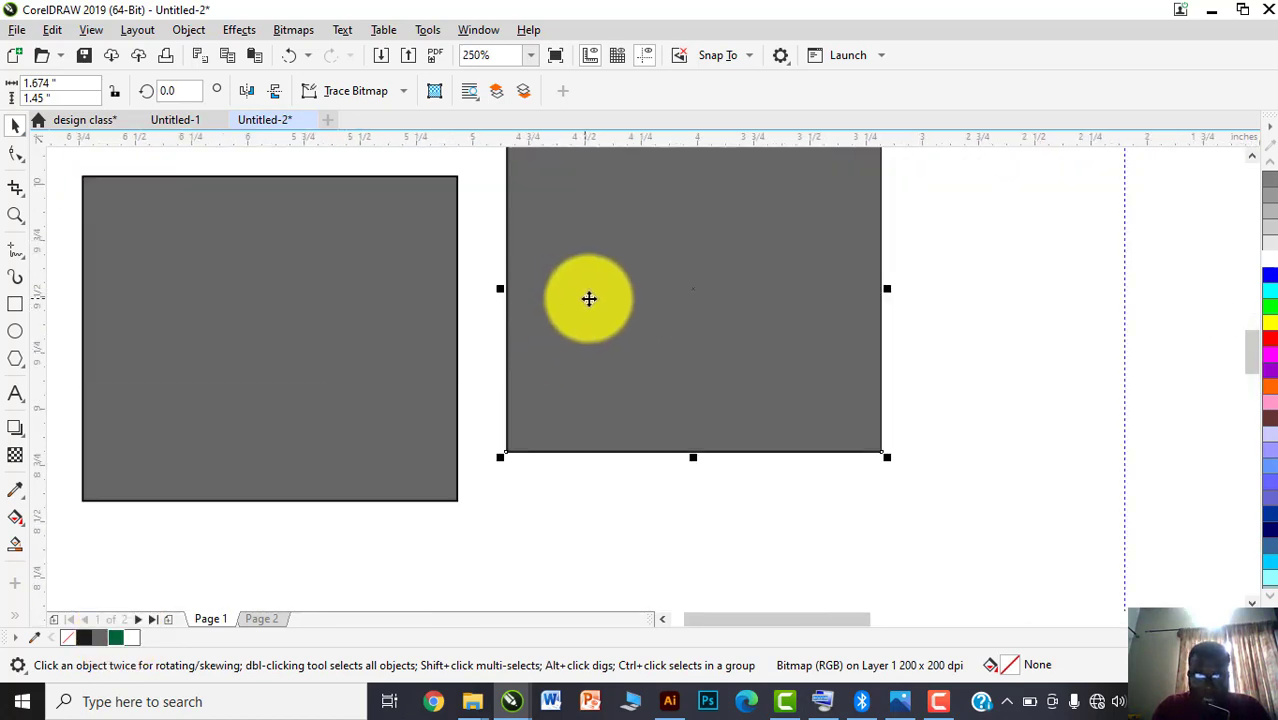
drag(588, 297, 616, 297)
scroll(591, 274, up, 2)
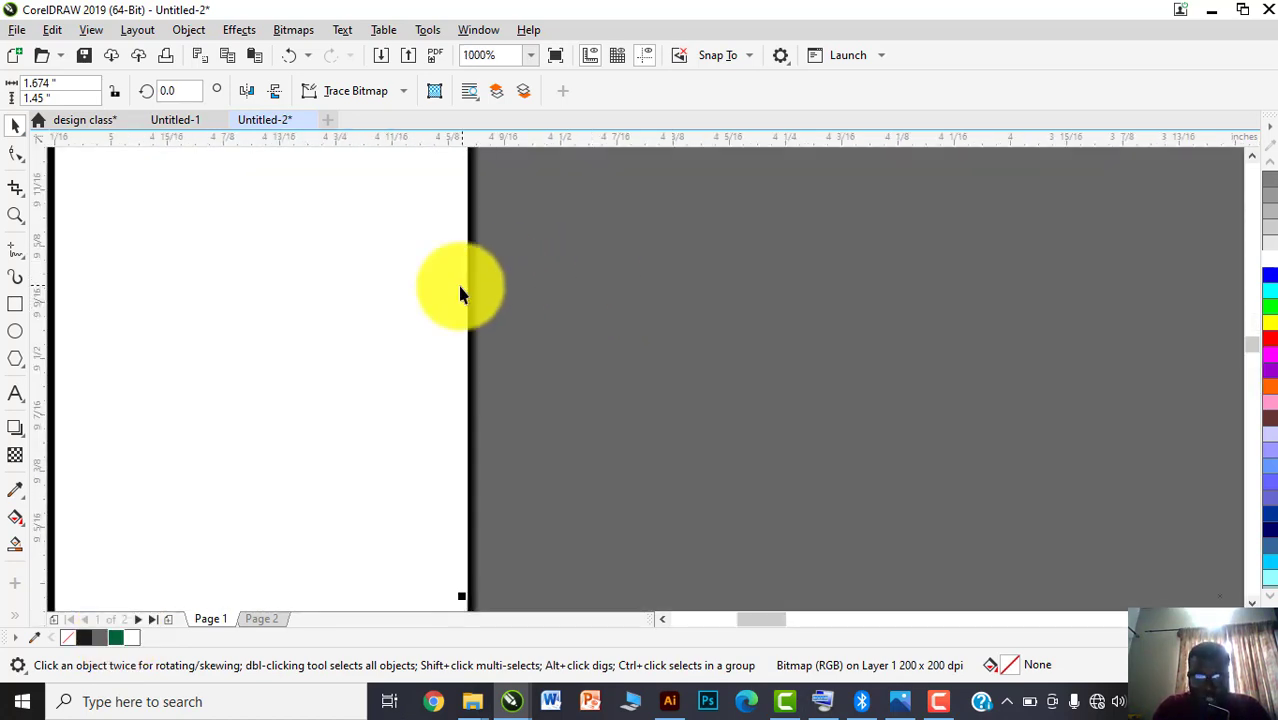
scroll(500, 287, down, 2)
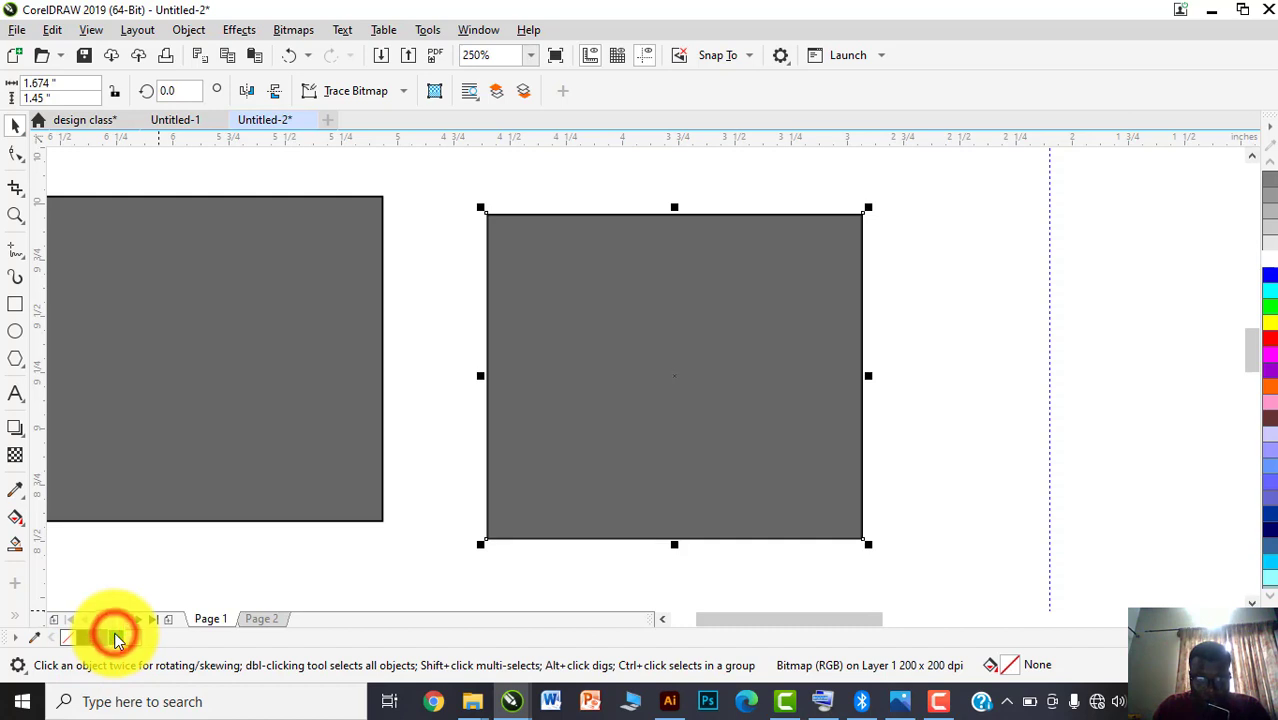
Shift the left vector rectangle slightly up and to the right and fill it with Forest Green from the document palette
double_click(117, 640)
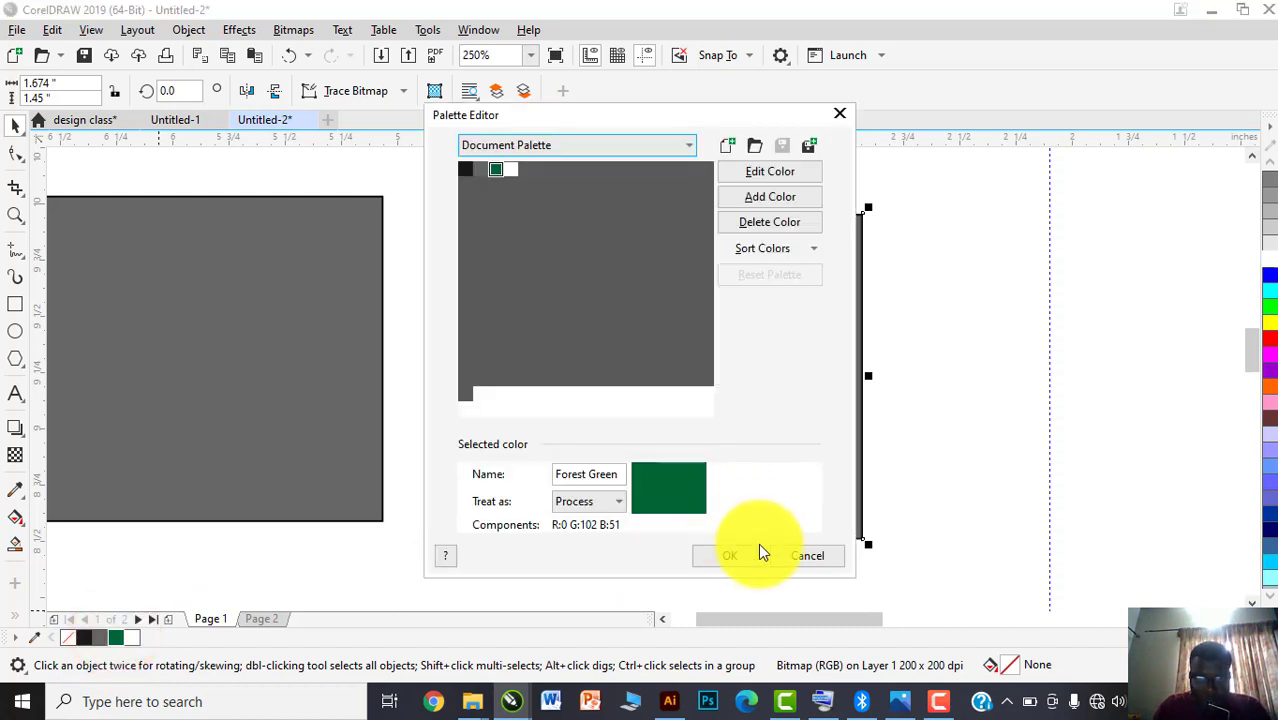
click(780, 552)
click(205, 366)
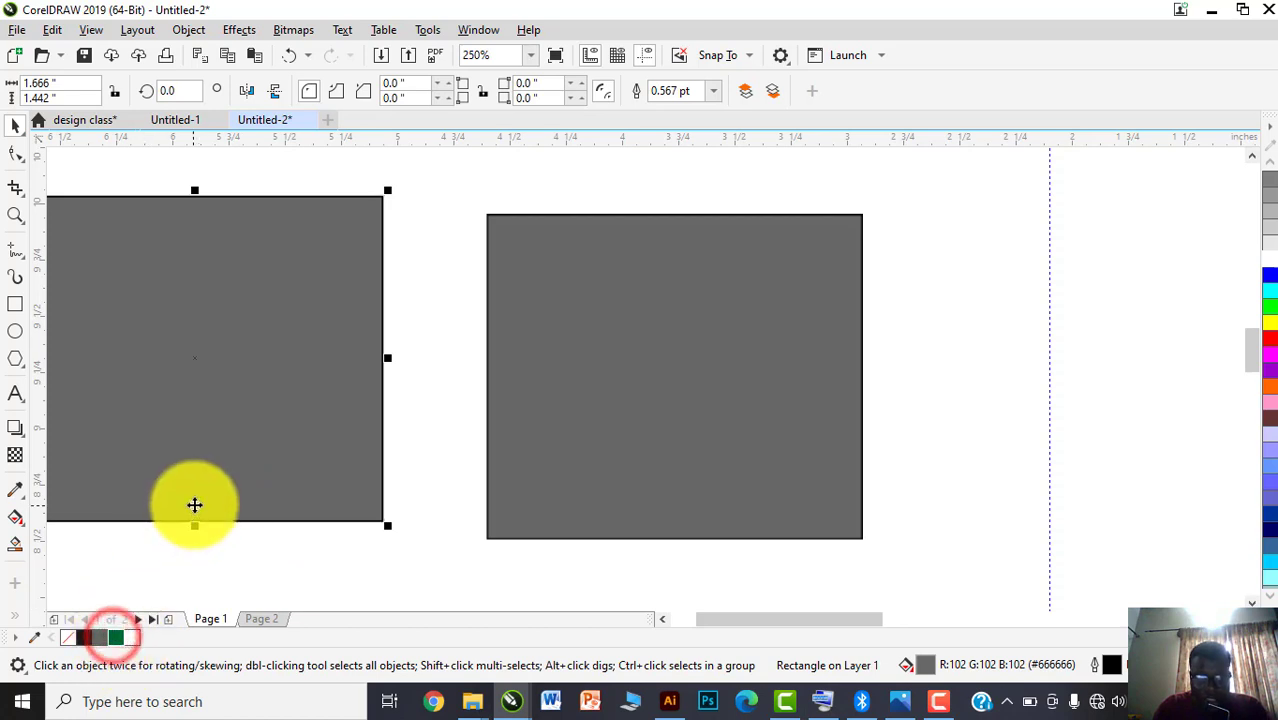
drag(229, 466, 255, 447)
click(117, 640)
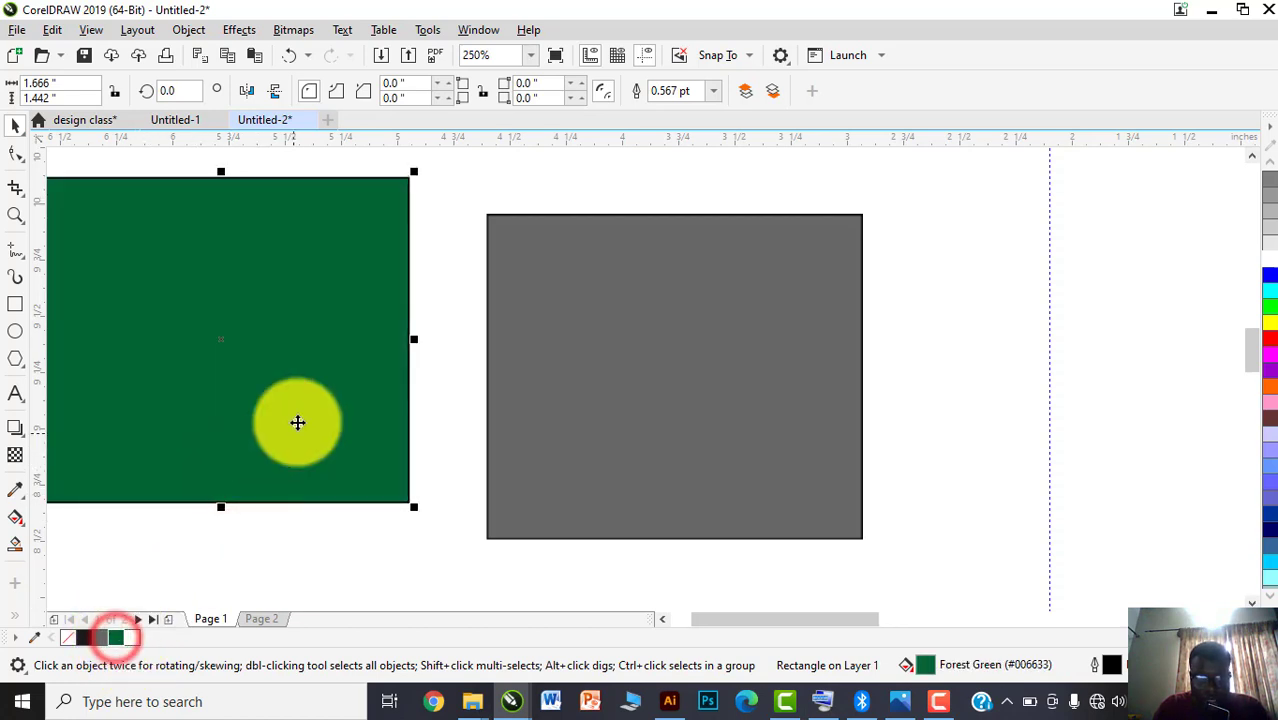
Move the grey bitmap rectangle up and closer to the green rectangle, nearly level with it
click(667, 375)
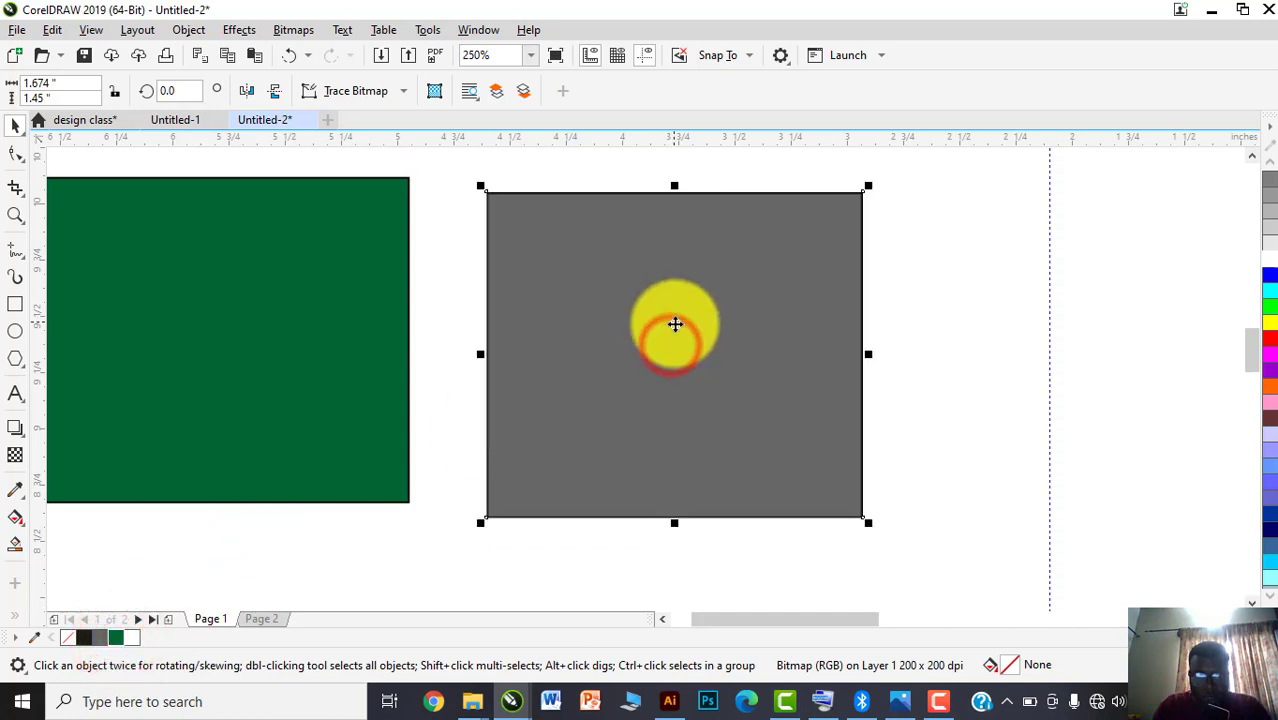
scroll(675, 328, down, 2)
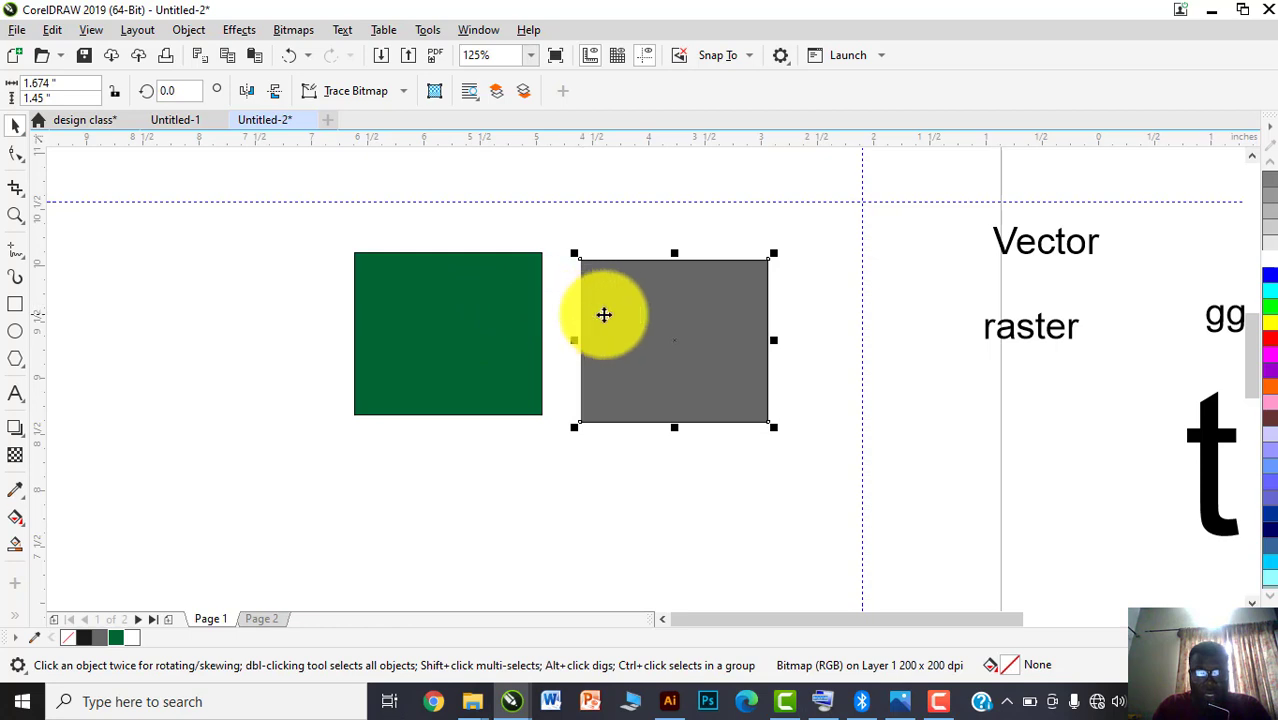
scroll(620, 310, up, 2)
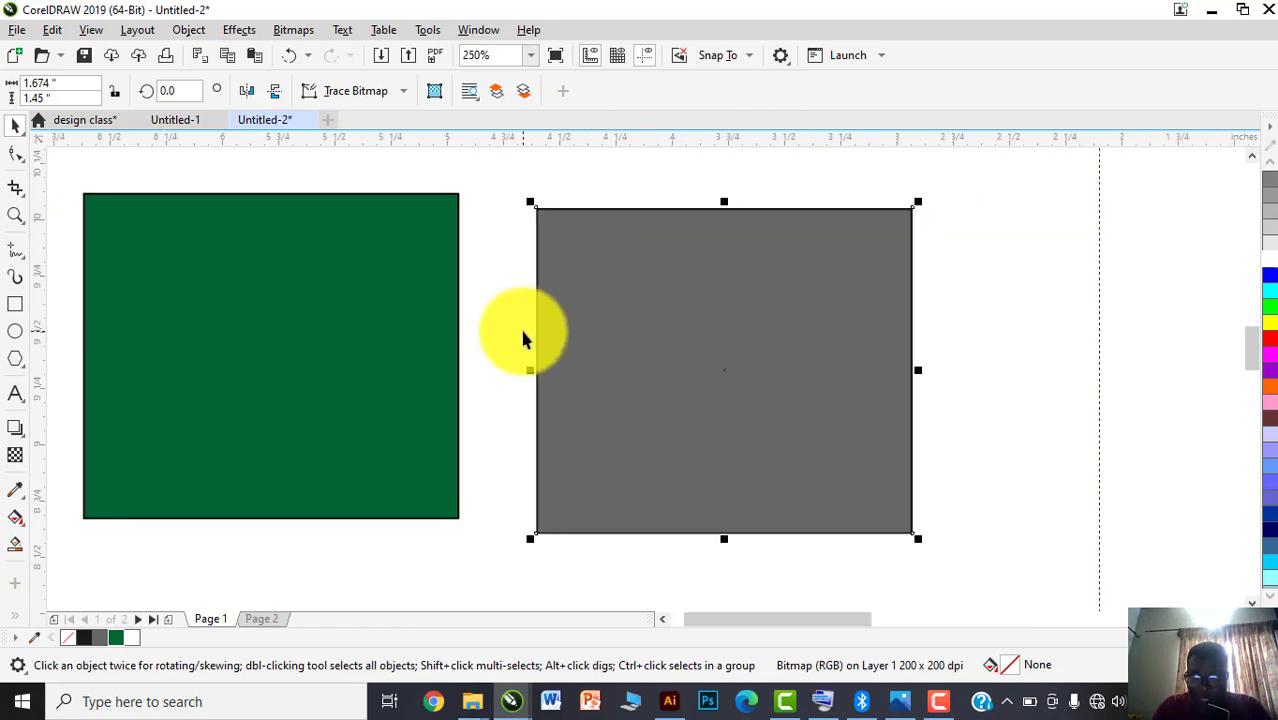
drag(627, 334, 601, 318)
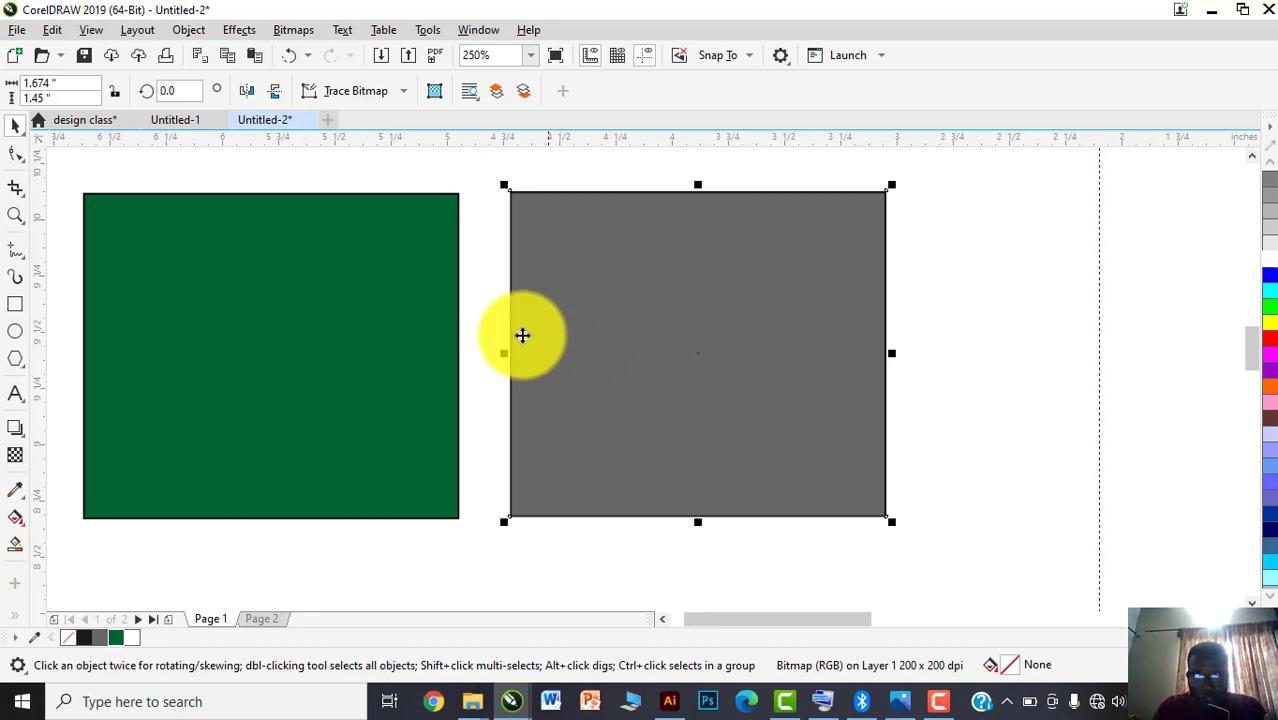
Move the "Vector" and "raster" texts onto the grey bitmap rectangle, with "raster" directly below "Vector"
scroll(522, 334, down, 4)
scroll(656, 379, up, 2)
drag(790, 262, 407, 347)
drag(743, 340, 385, 375)
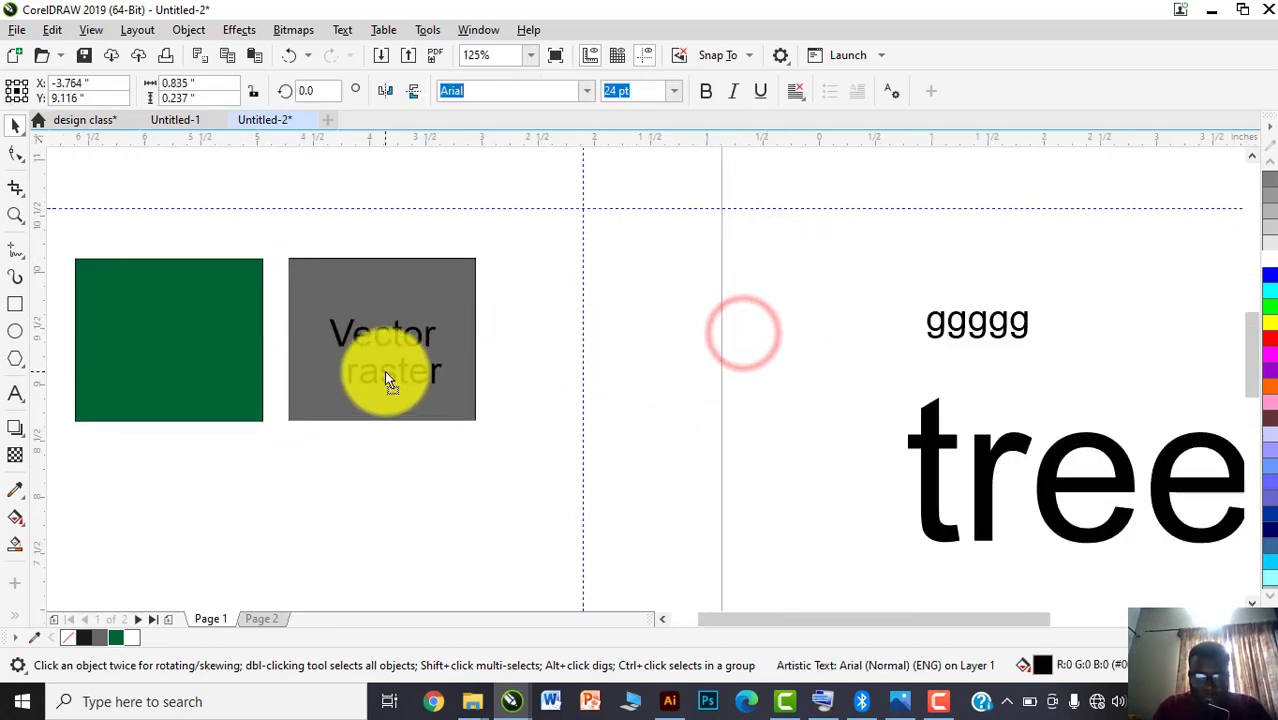
Delete the grey bitmap rectangle and place a duplicate of the green rectangle behind the "Vector" and "raster" texts
click(437, 305)
key(Delete)
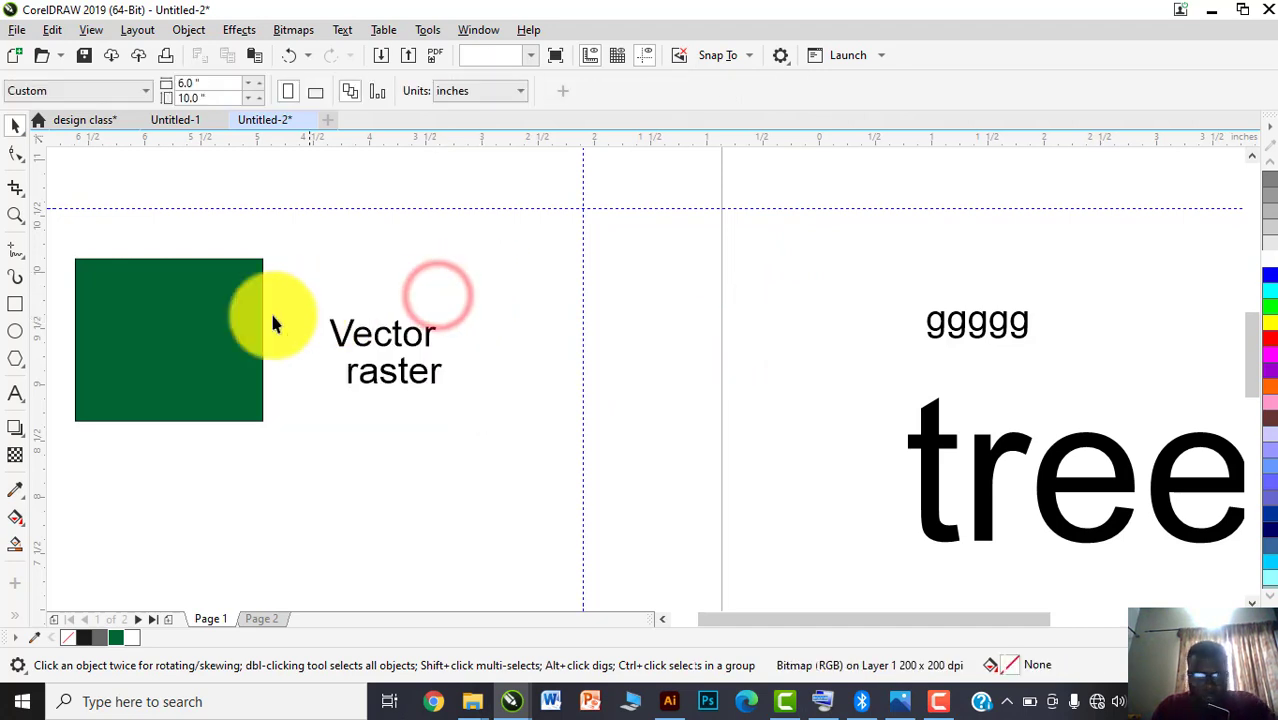
click(243, 338)
drag(243, 333, 468, 345)
Fill the "Vector" and "raster" texts with white
click(524, 308)
drag(516, 311, 312, 402)
click(1268, 262)
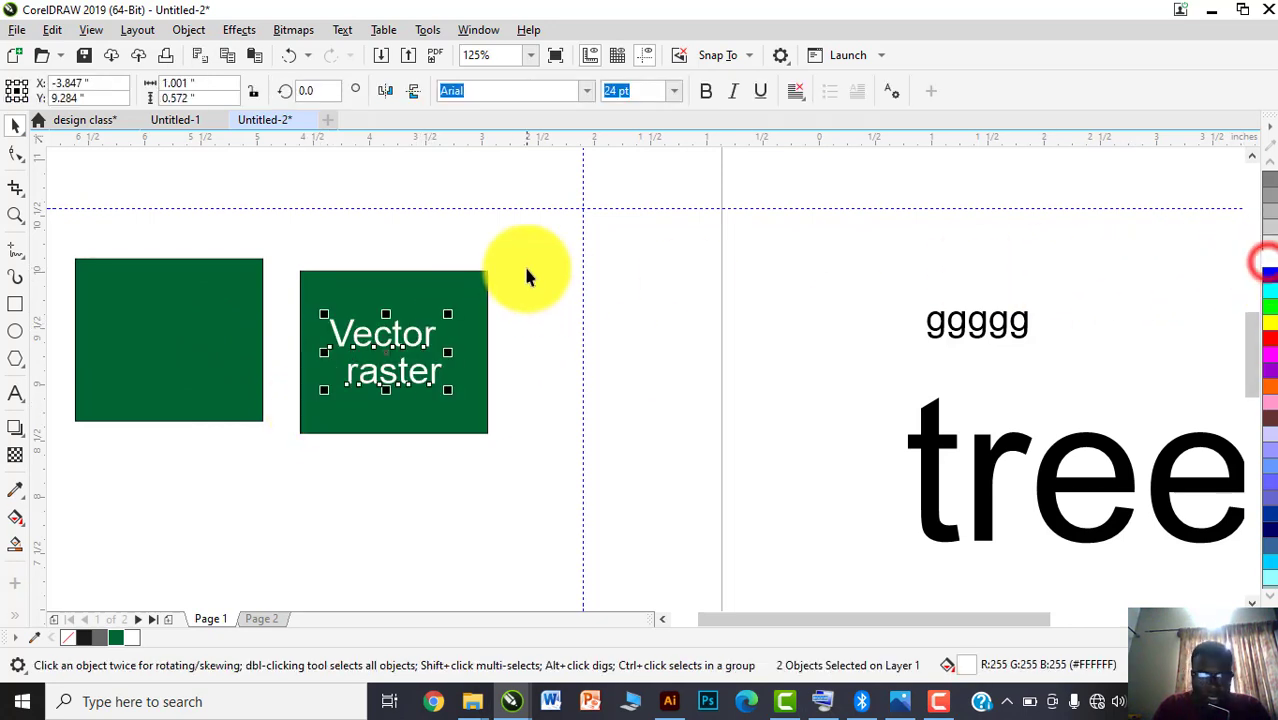
click(526, 269)
Convert the right green rectangle and its two texts to one 200 dpi RGB Color (24-bit) bitmap with anti-aliasing and transparent background
drag(551, 228, 280, 476)
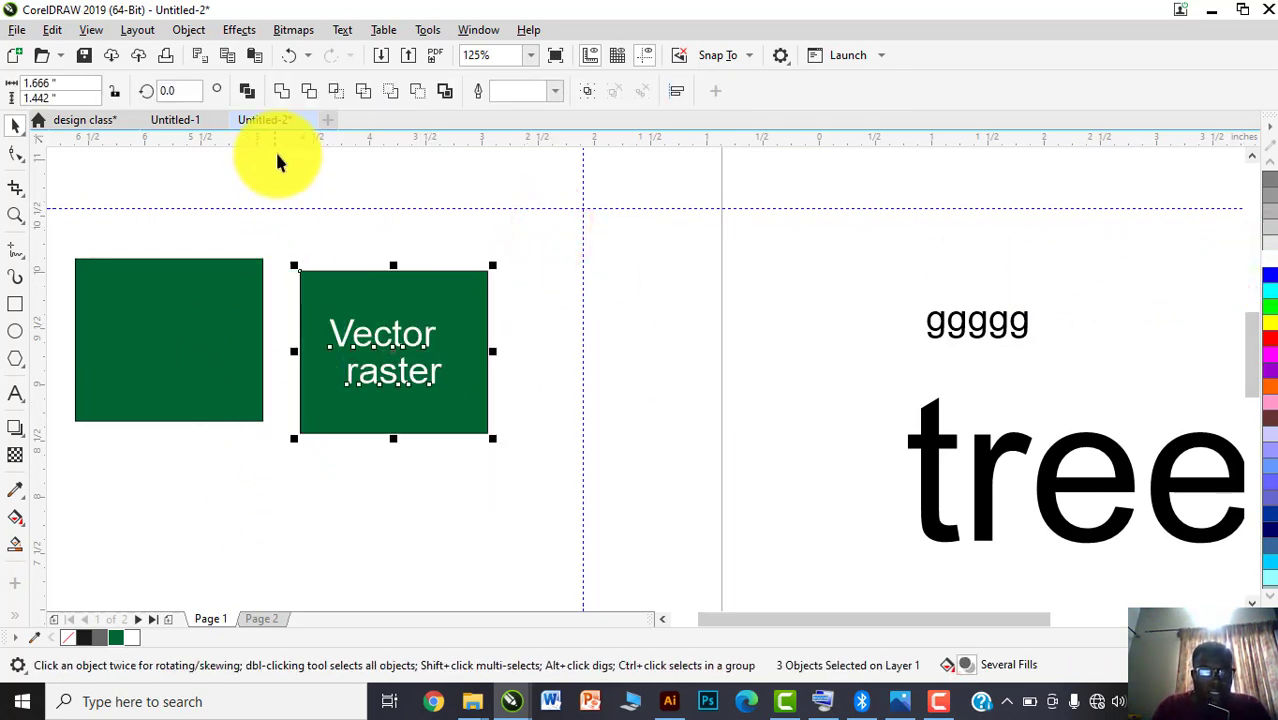
click(316, 33)
click(320, 53)
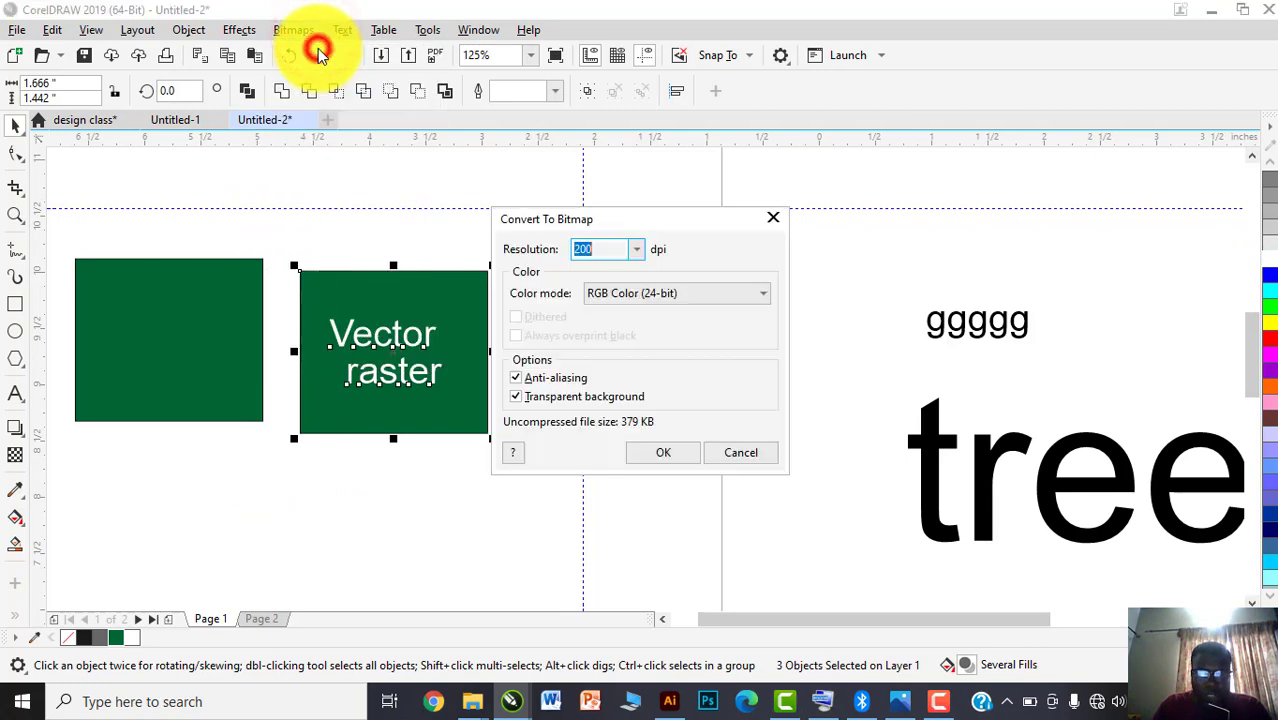
click(659, 451)
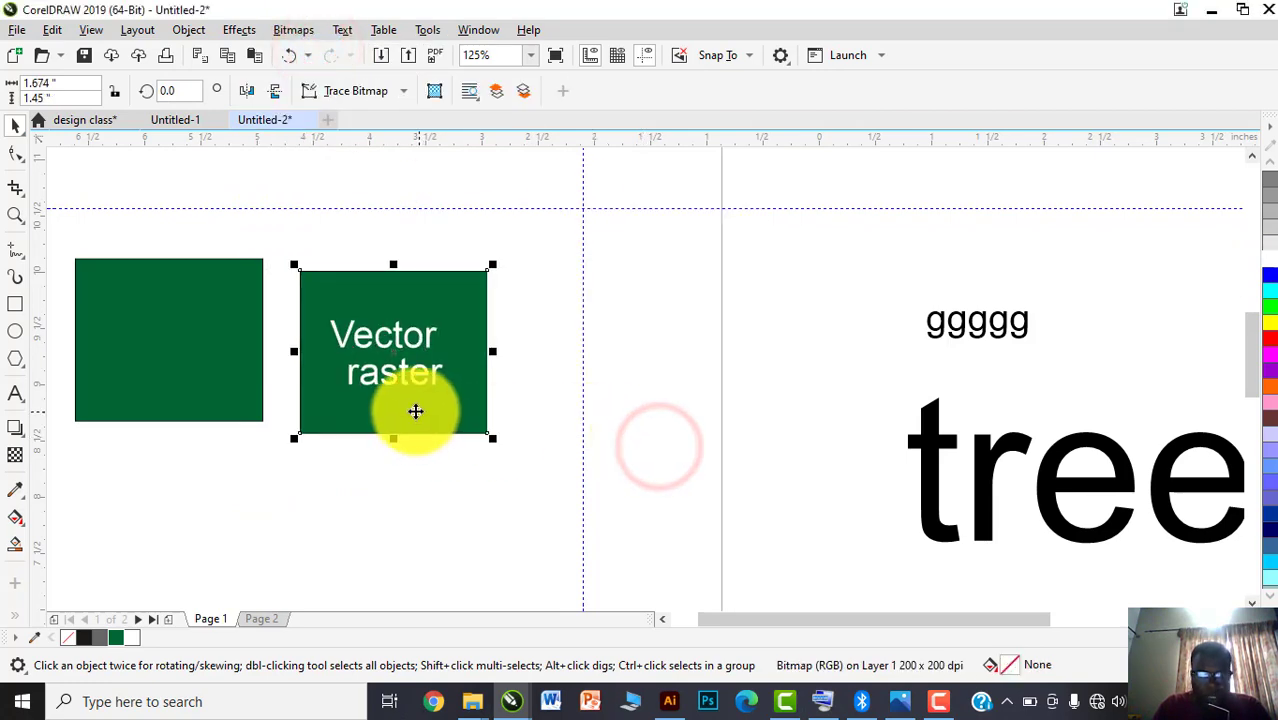
Move the new text bitmap to the right and slightly up, away from the plain green rectangle
drag(414, 411, 494, 376)
click(648, 348)
click(492, 341)
Examine the letter edges of the "Vector" and "raster" wording in the bitmap at high magnification
scroll(492, 341, up, 2)
scroll(470, 339, up, 1)
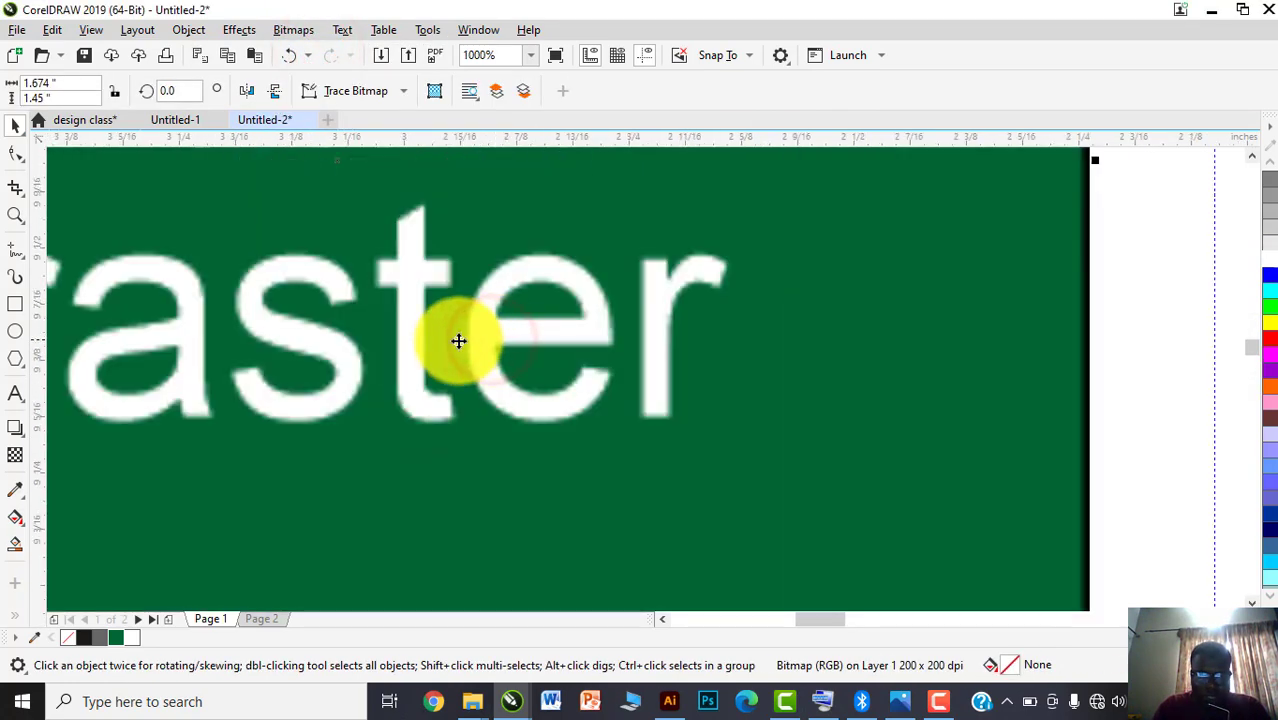
scroll(556, 399, up, 2)
scroll(519, 394, down, 2)
scroll(485, 365, up, 2)
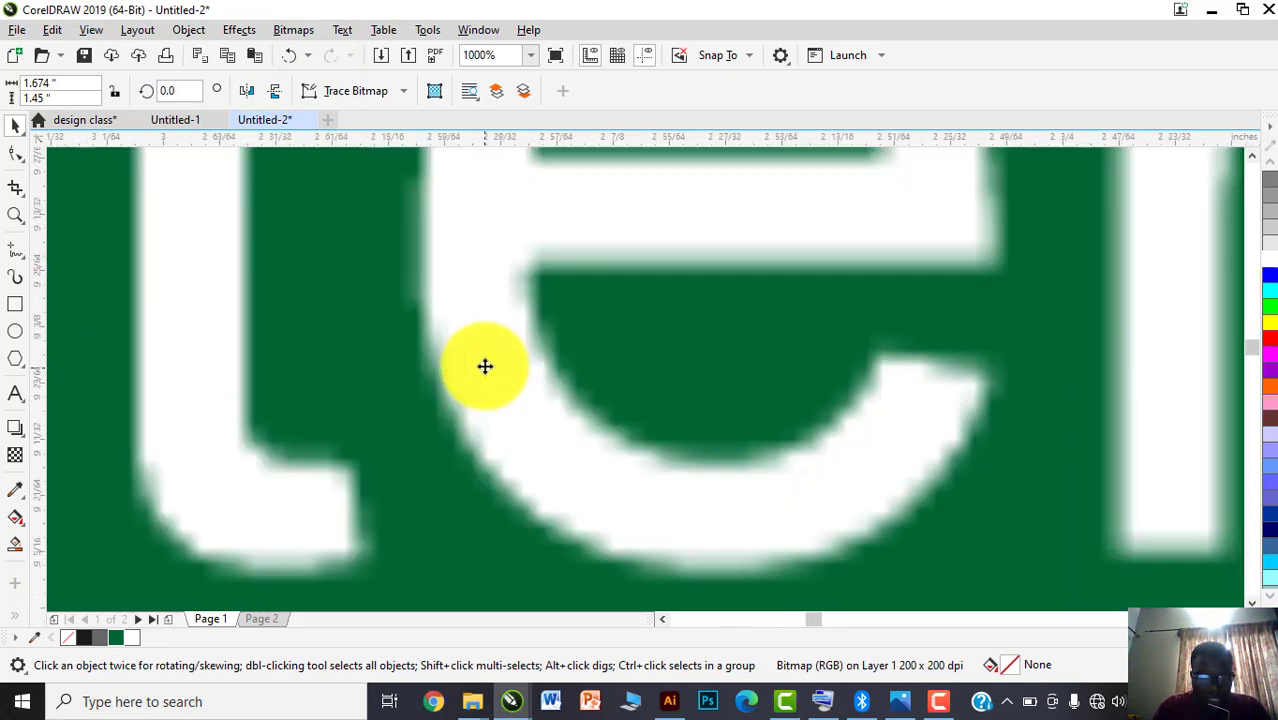
scroll(528, 391, down, 3)
scroll(501, 401, down, 1)
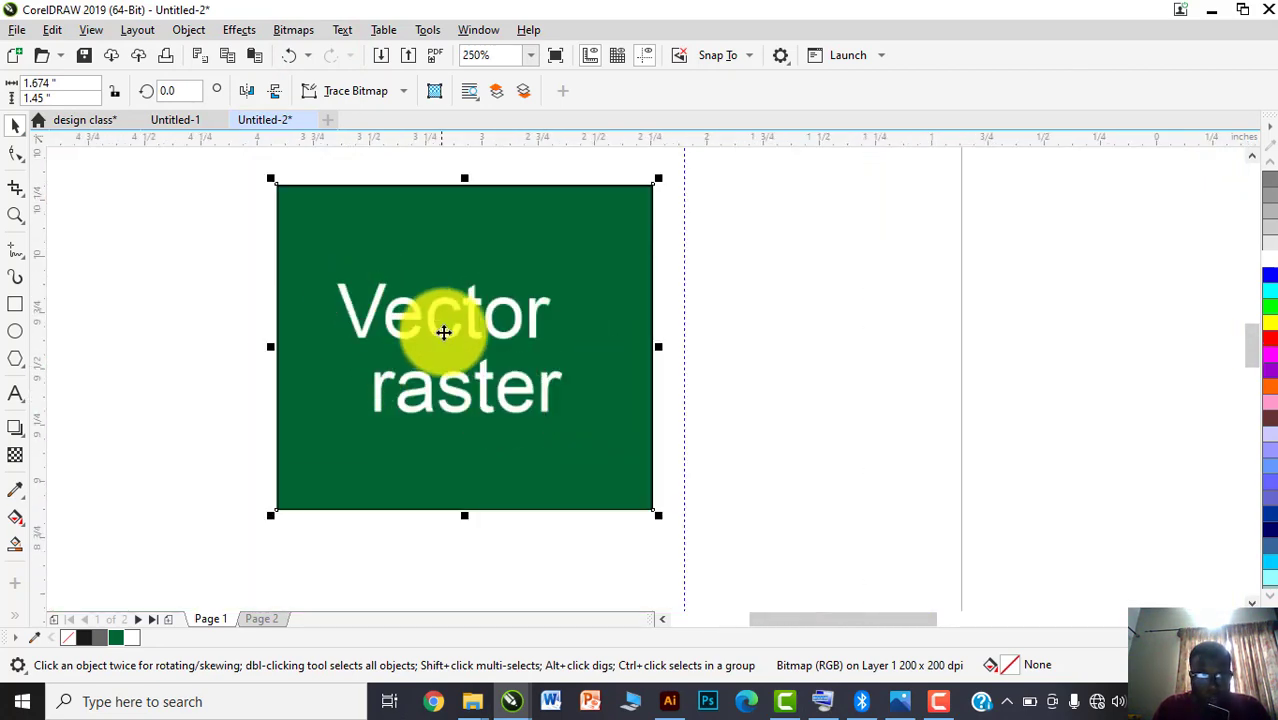
scroll(394, 317, up, 4)
scroll(456, 345, down, 3)
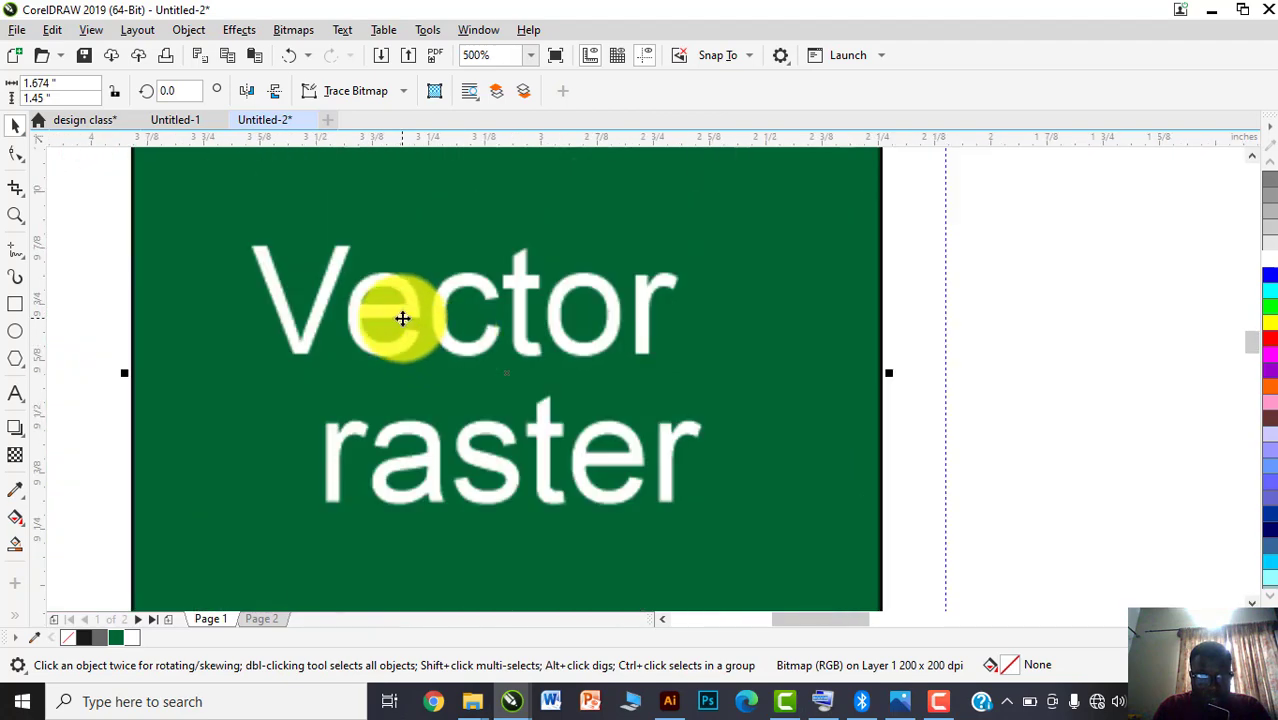
Nudge the text bitmap slightly right and down, and try to recolour it with the document palette's grey
drag(434, 328, 488, 340)
scroll(498, 325, down, 3)
scroll(527, 341, up, 1)
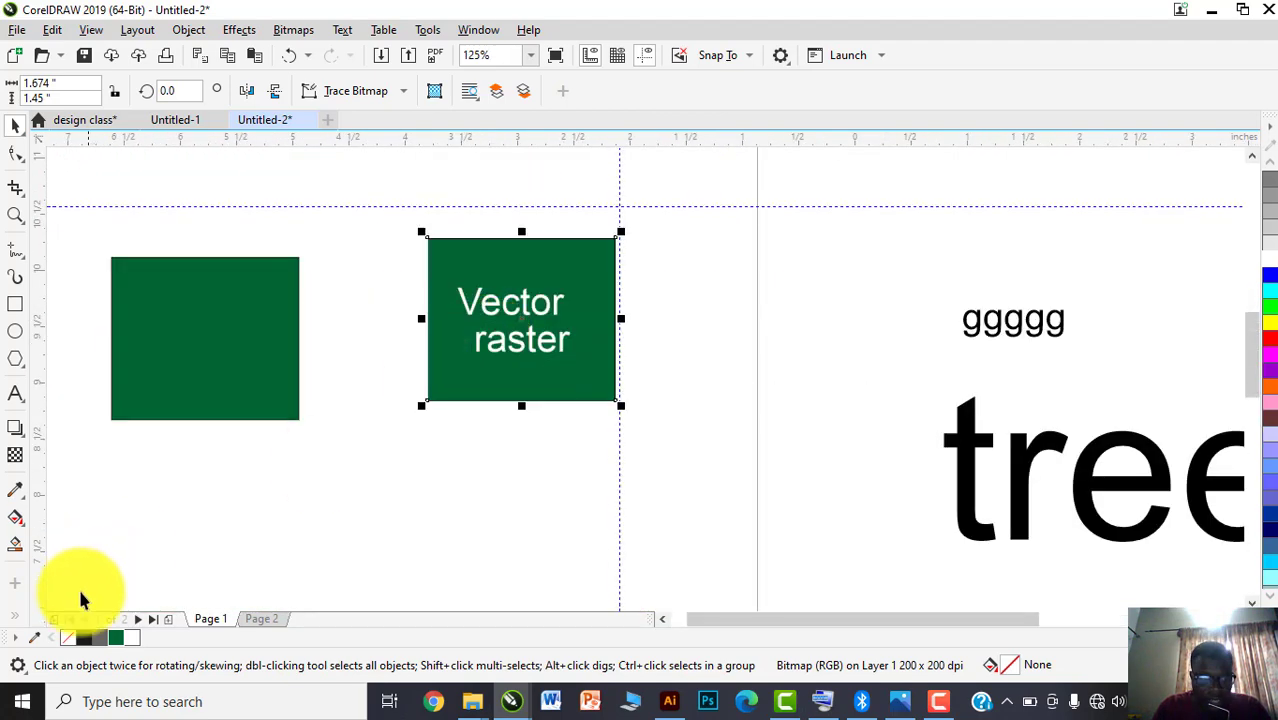
click(96, 637)
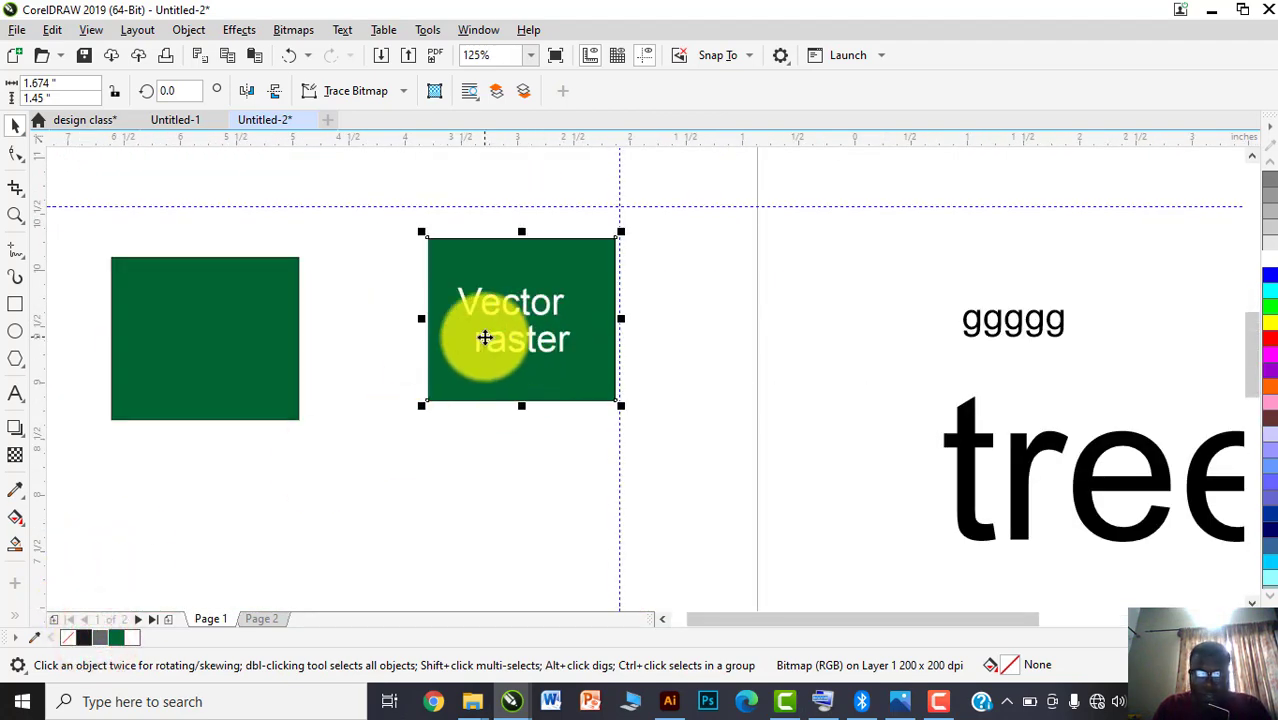
Review the text statistics for the whole document and check which font the "ggggg" text uses
click(335, 35)
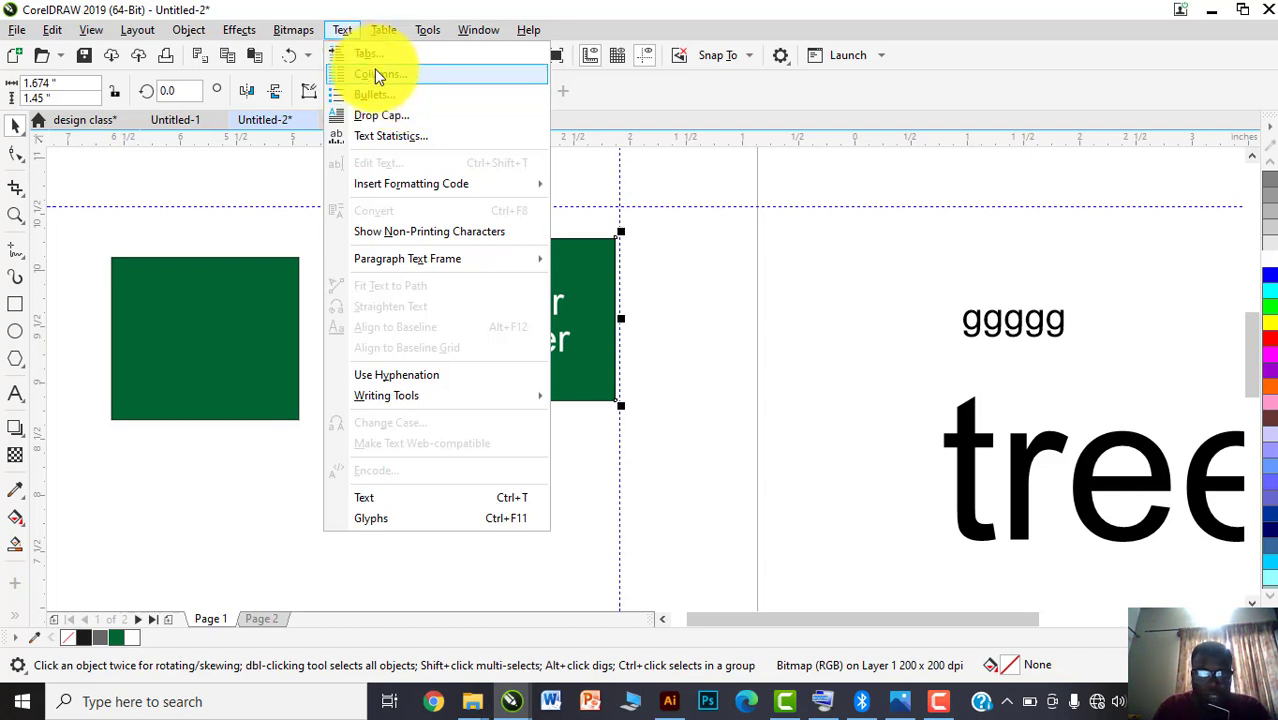
click(370, 136)
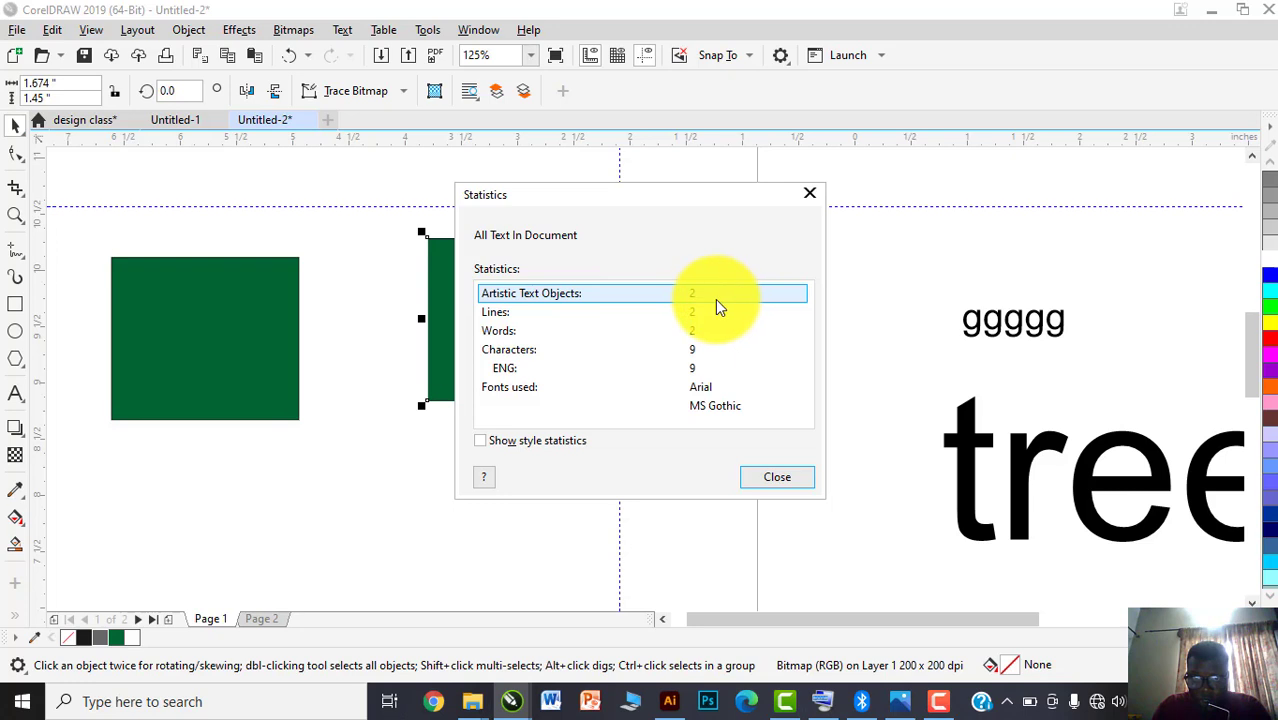
drag(645, 190, 793, 202)
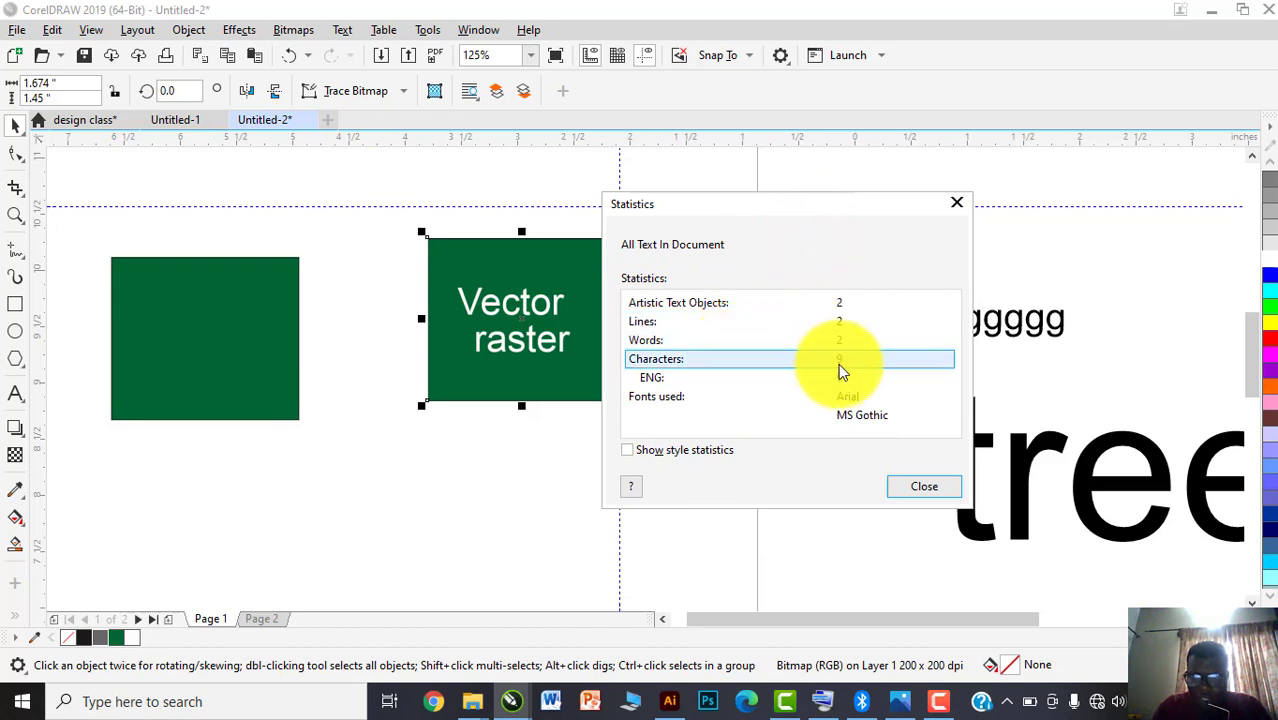
drag(815, 208, 465, 251)
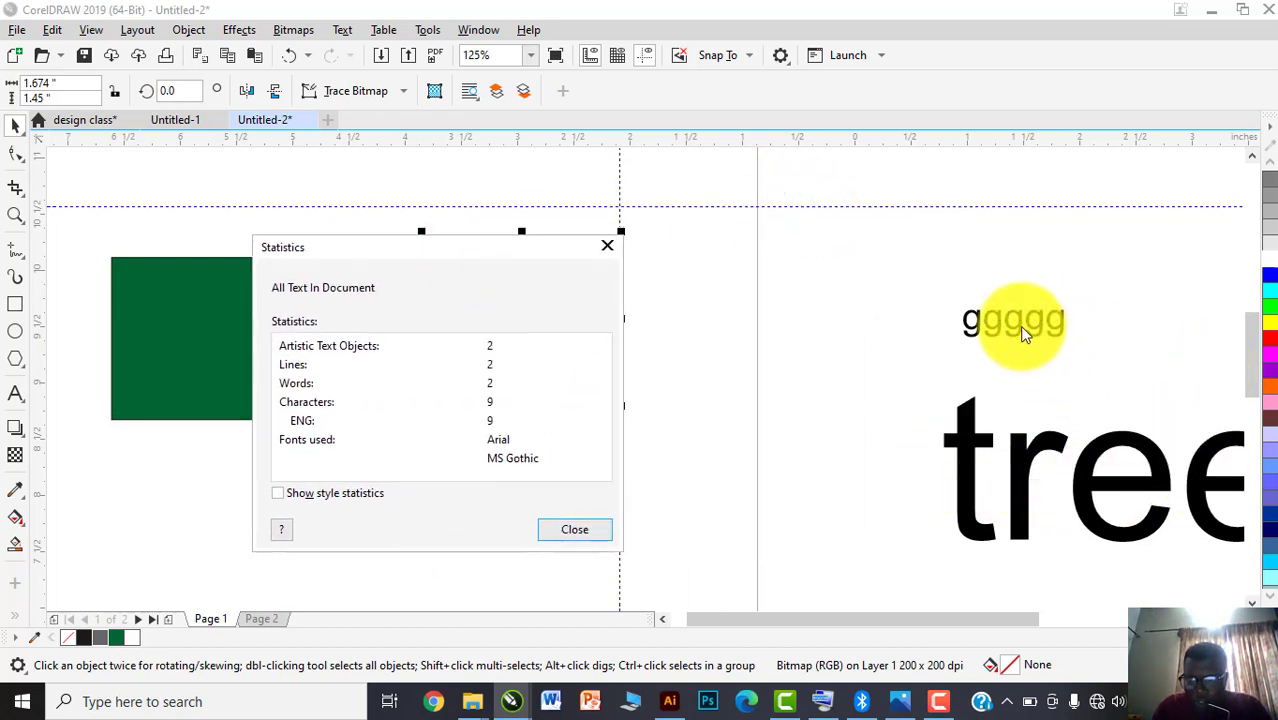
drag(458, 250, 754, 193)
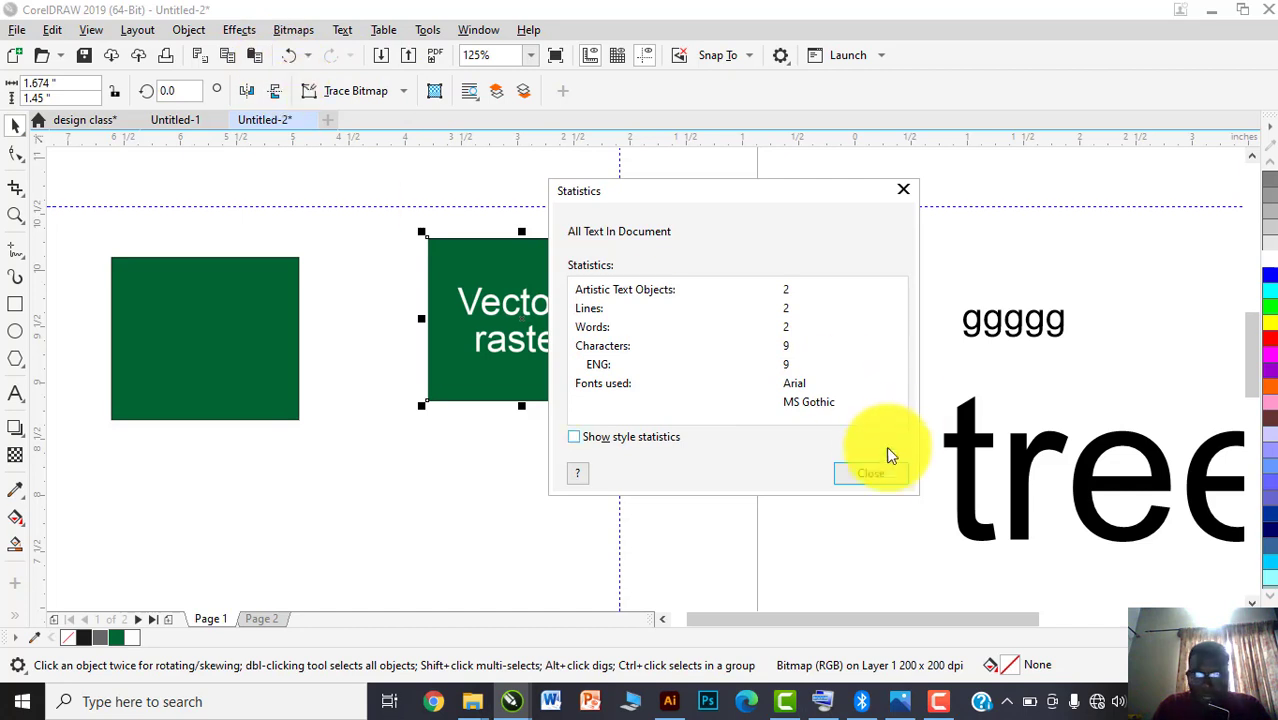
click(872, 473)
click(968, 315)
click(588, 91)
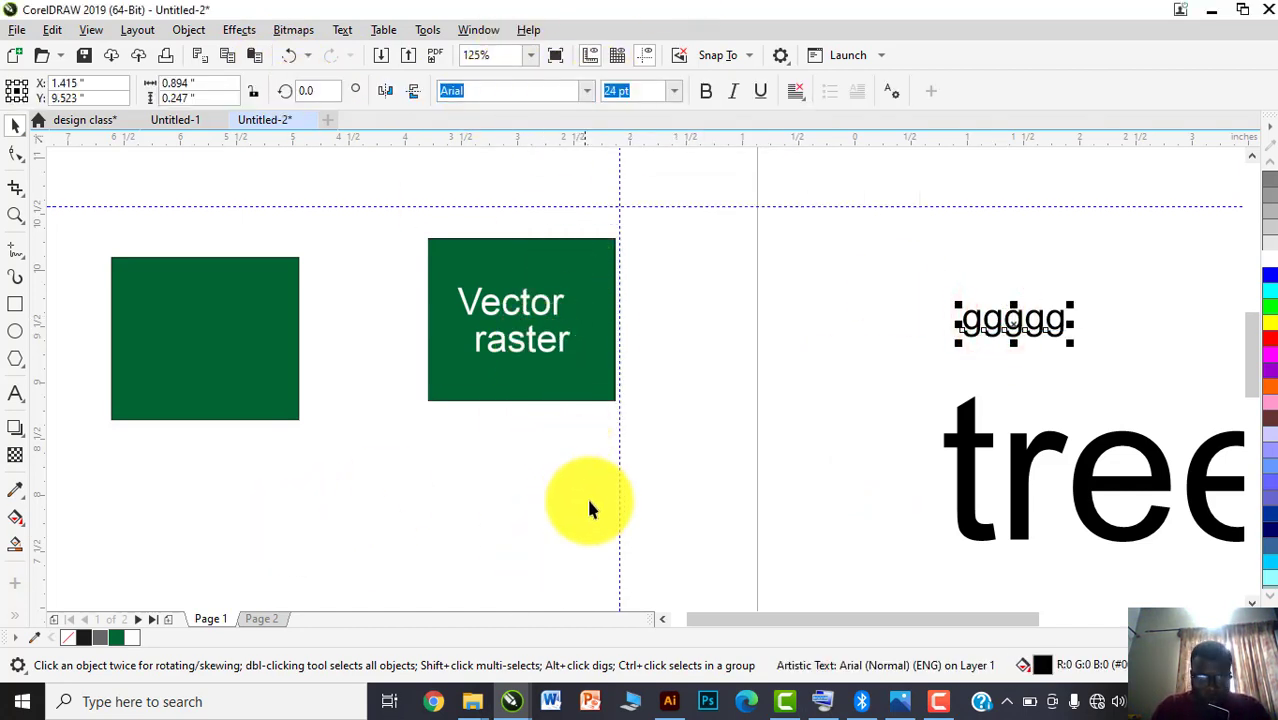
click(936, 702)
click(938, 704)
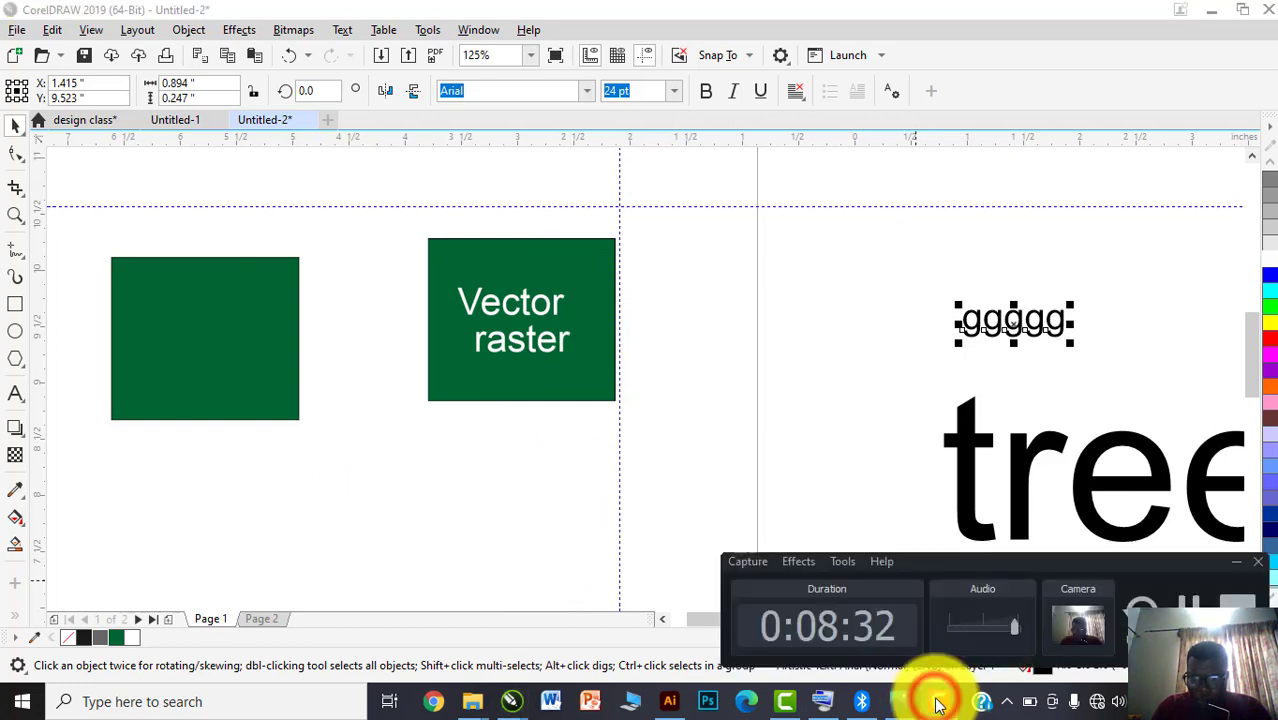
click(938, 704)
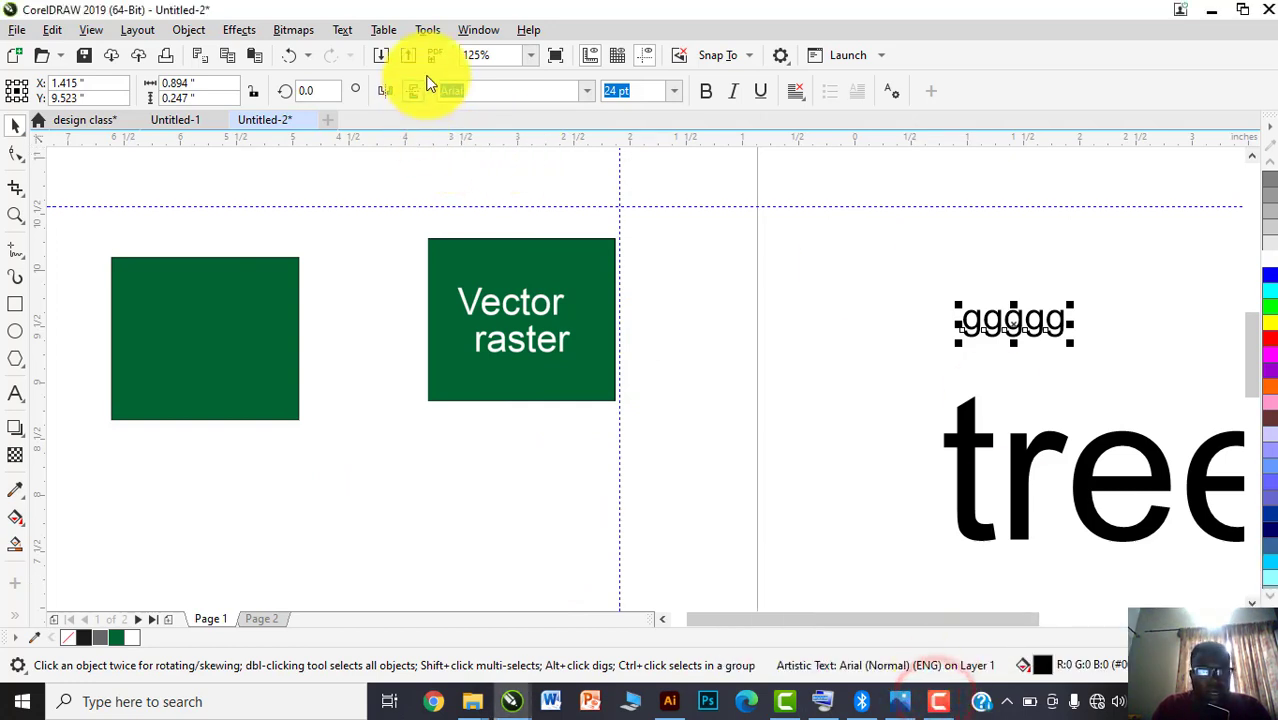
Create a table with 3 rows and 4 columns, 3.937" high and 2.953" wide, and move it beside the plain green rectangle, off the page
click(378, 34)
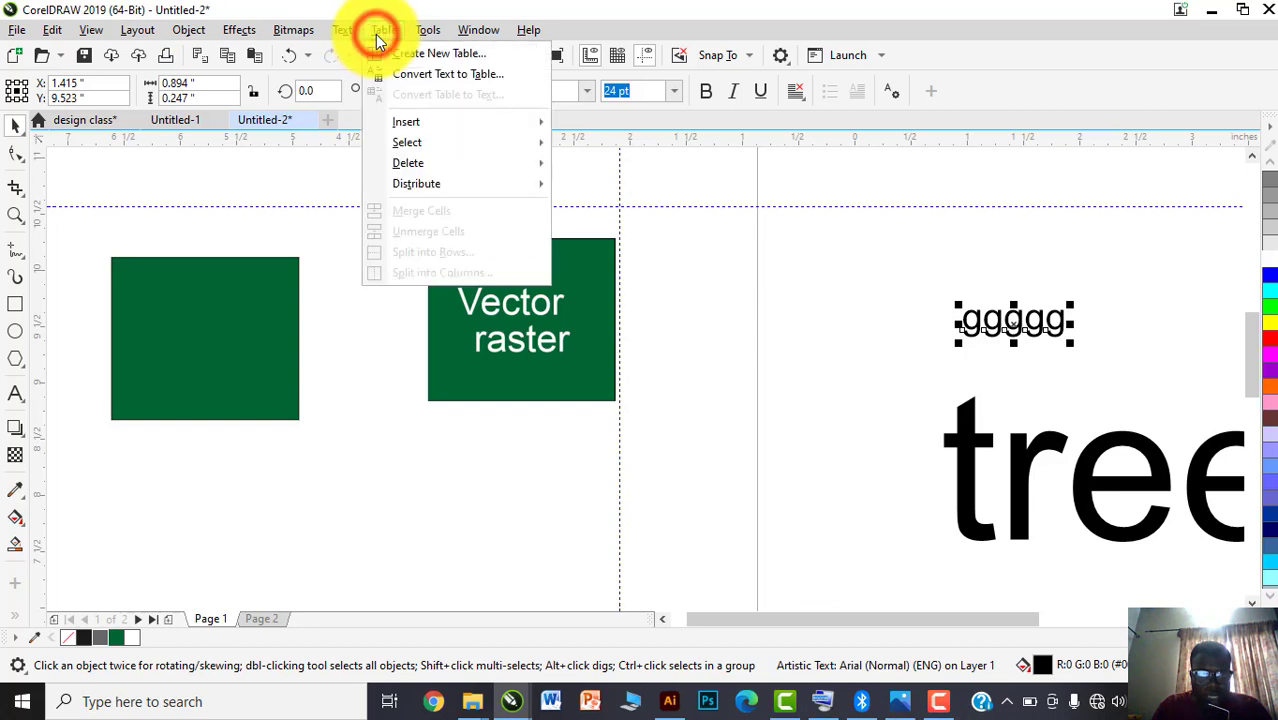
click(428, 56)
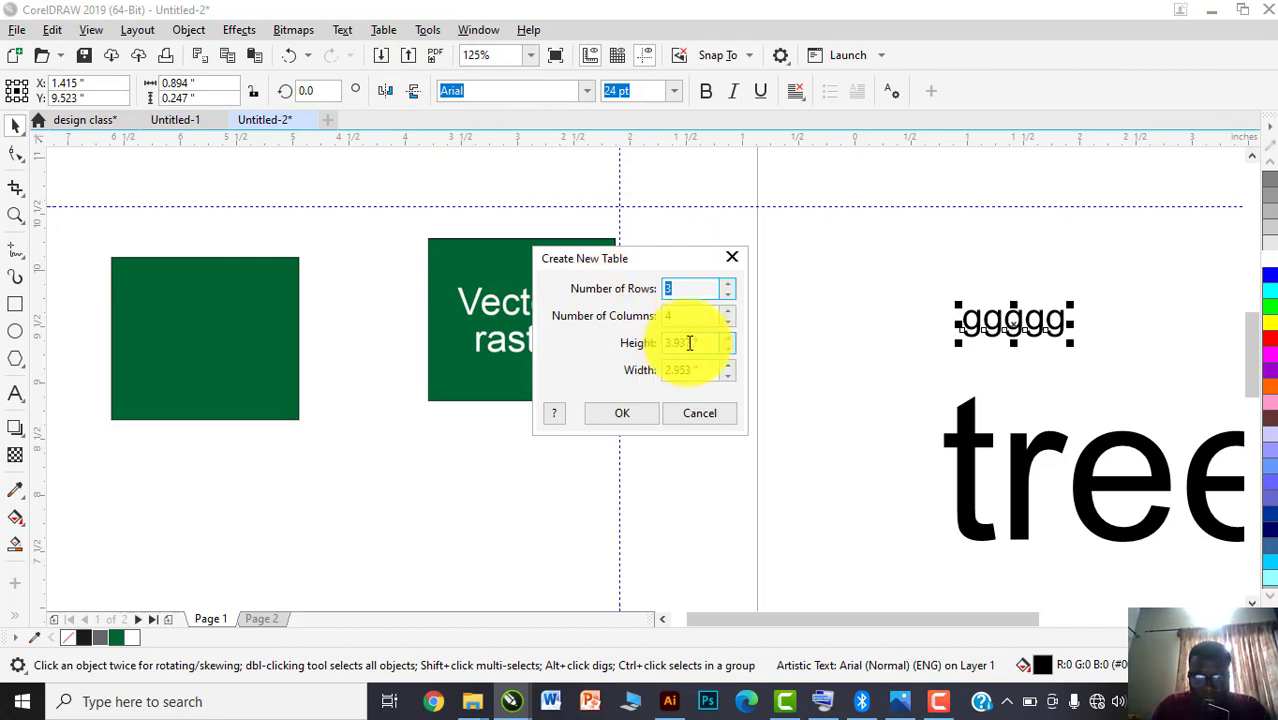
click(622, 410)
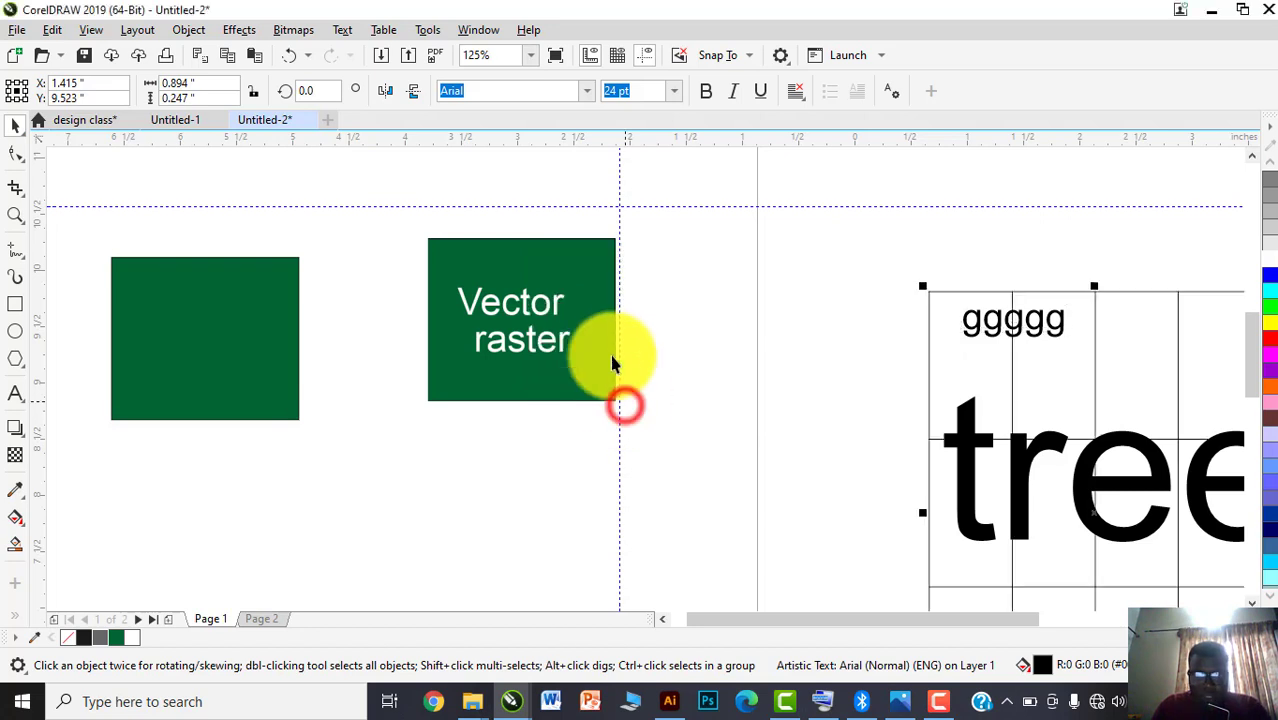
scroll(586, 312, down, 2)
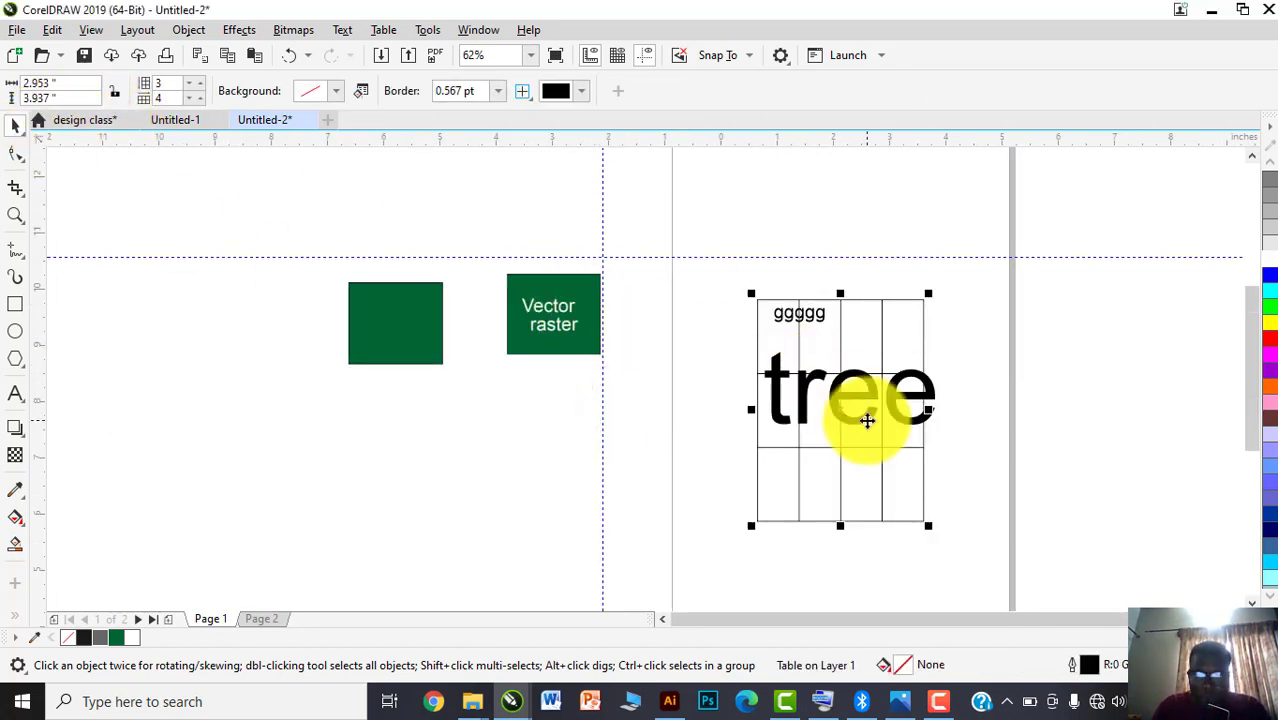
drag(836, 403, 235, 347)
Delete the "ggggg" and "tree" texts together with both green rectangles, keeping only the table
click(1052, 245)
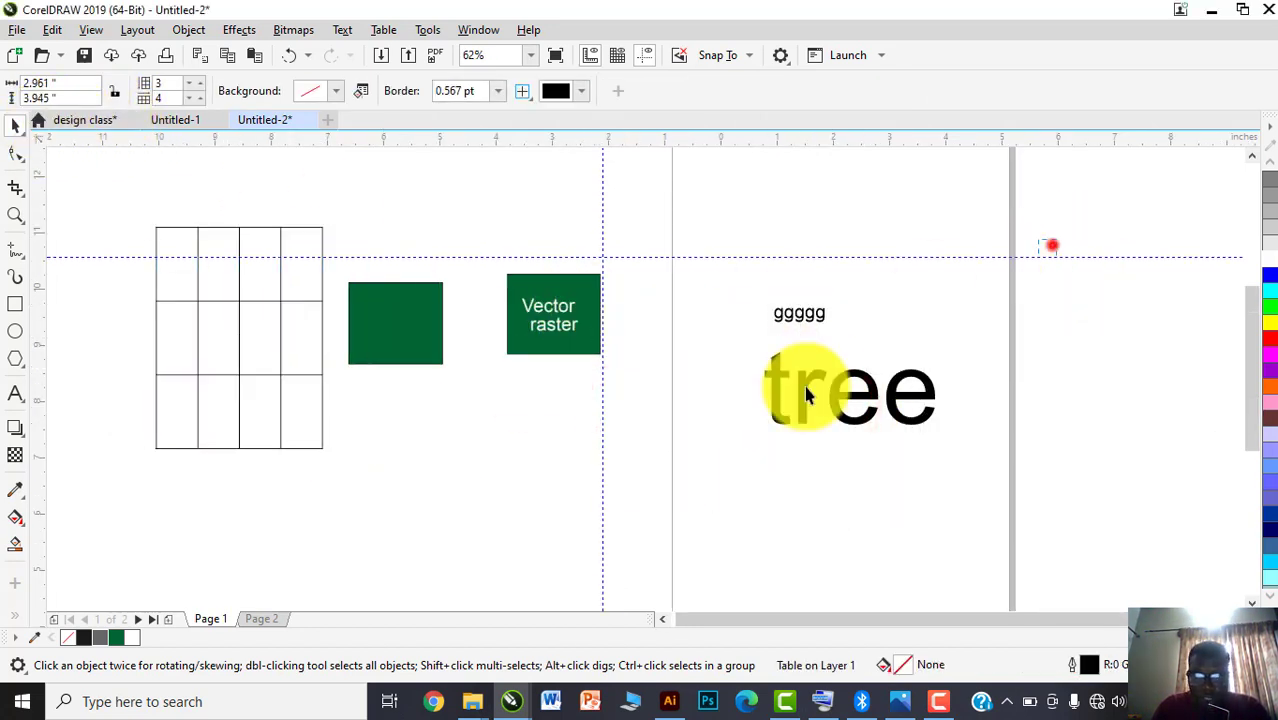
drag(806, 395, 383, 448)
key(Delete)
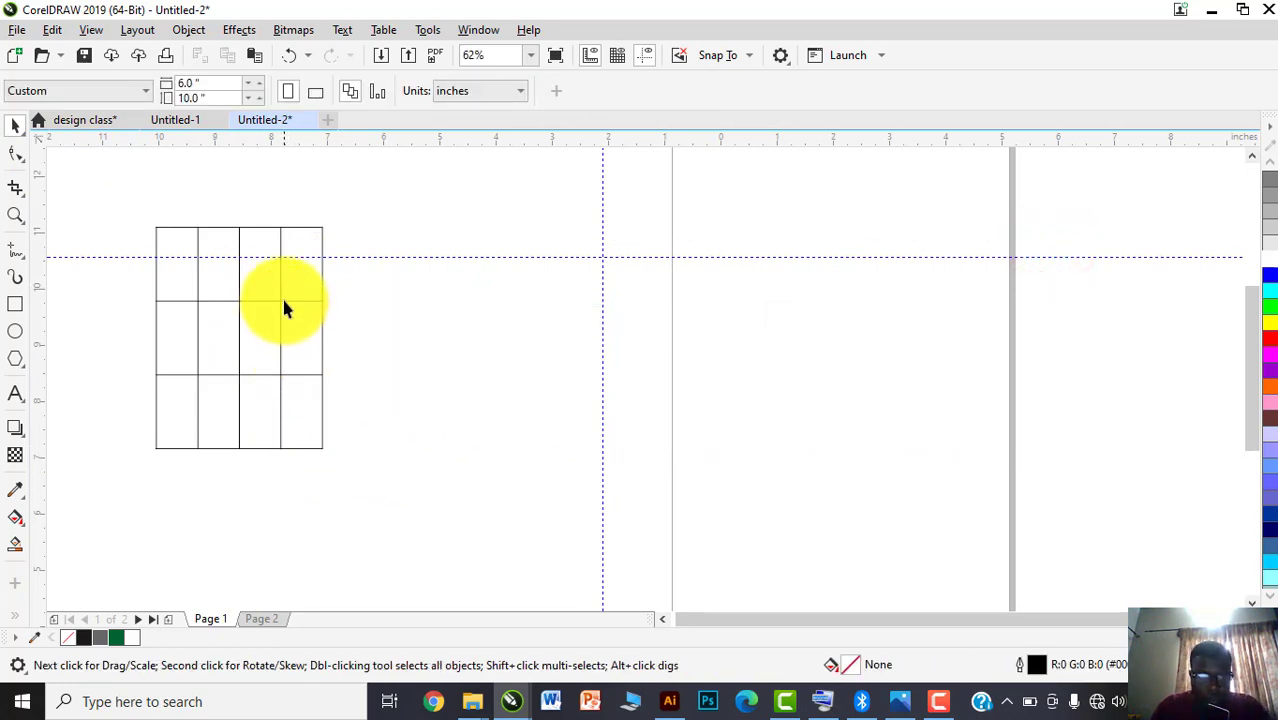
Move the table closer to the page and set it to 10 rows and 5 columns
drag(284, 308, 458, 302)
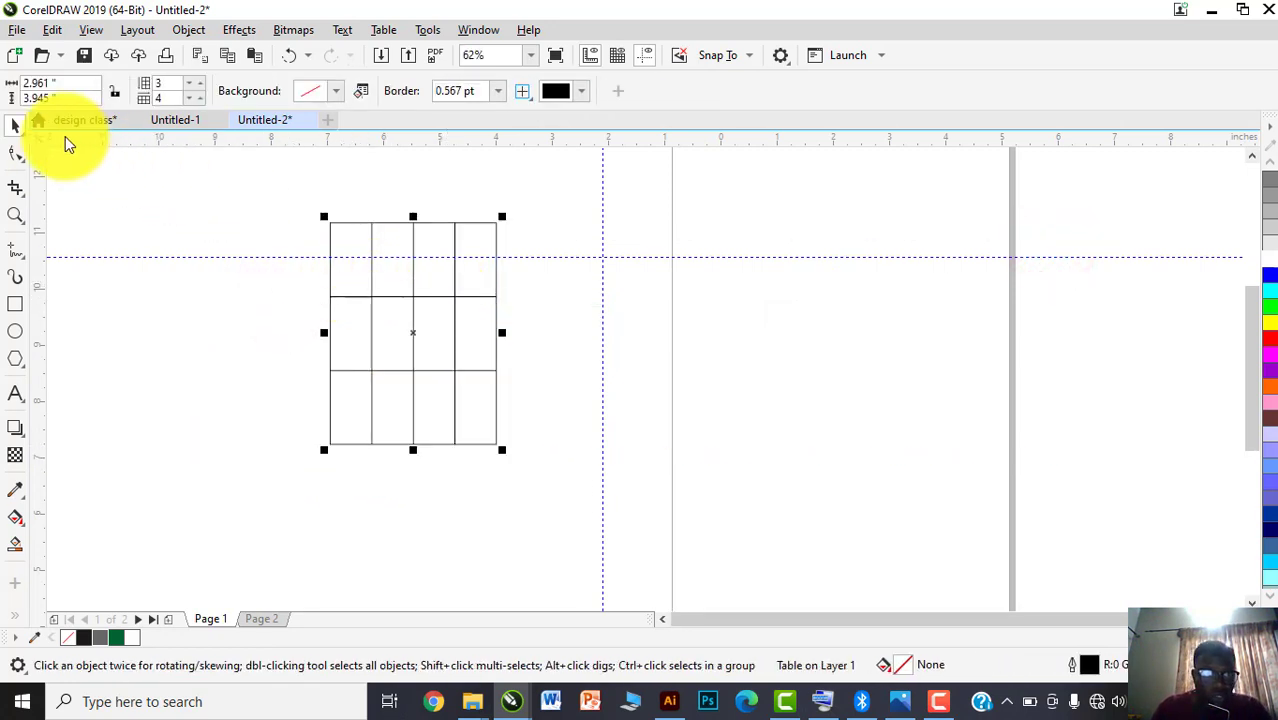
click(163, 83)
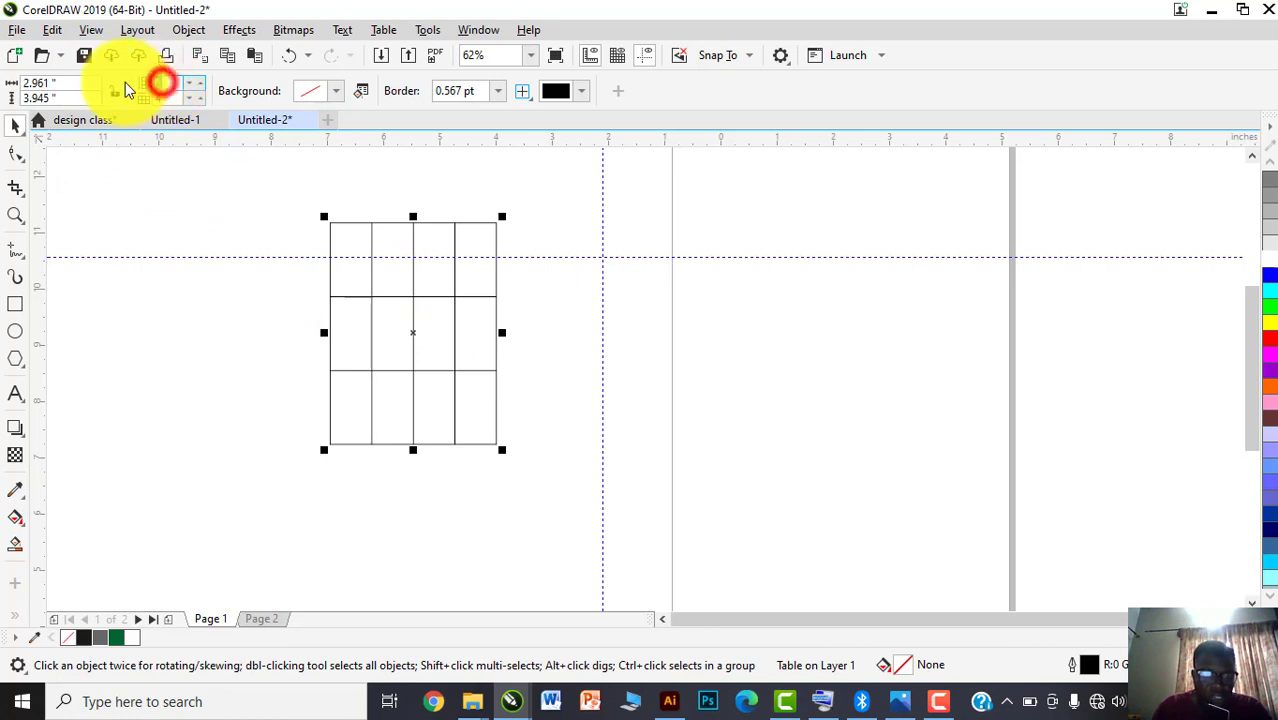
text(10)
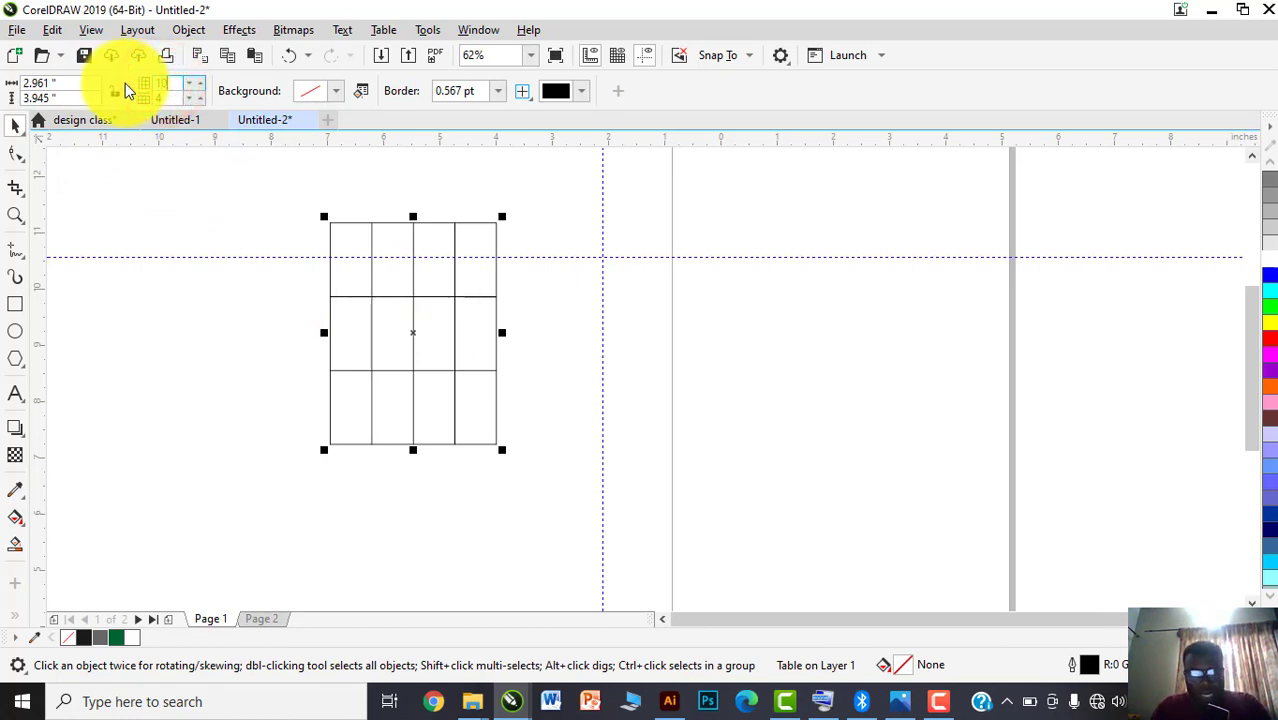
drag(173, 98, 119, 98)
text(5)
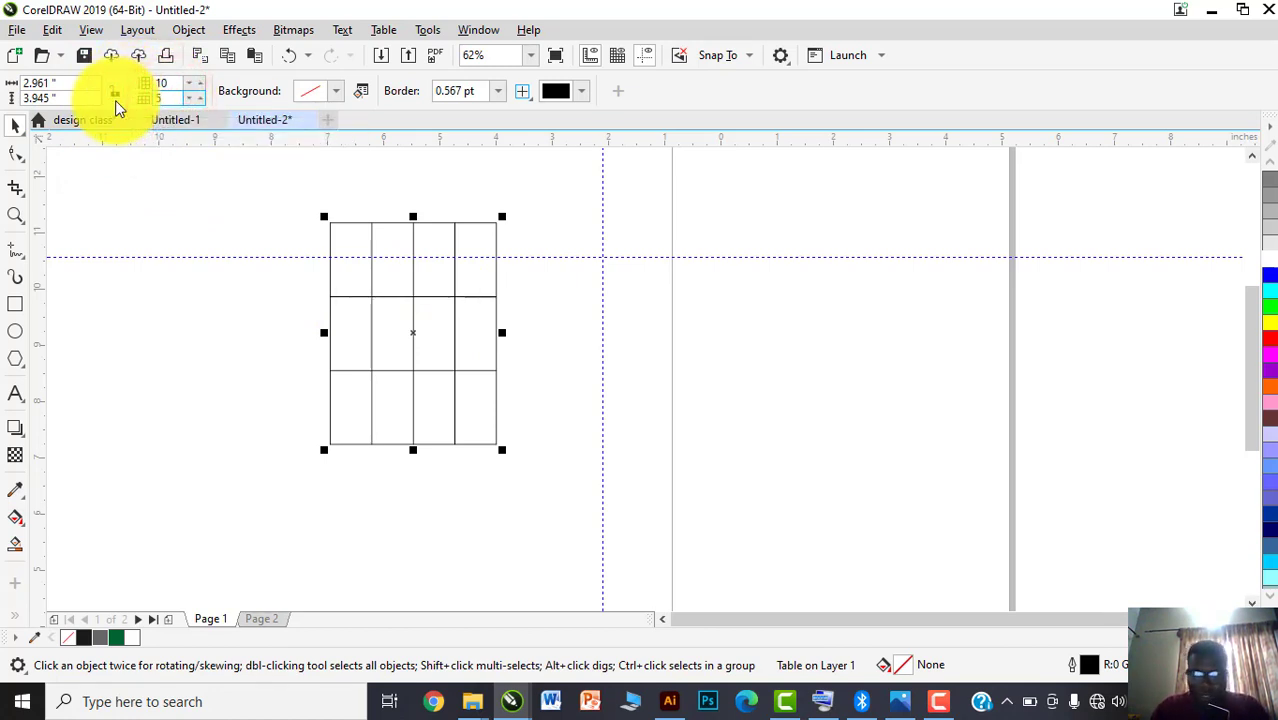
key(Return)
scroll(397, 178, down, 2)
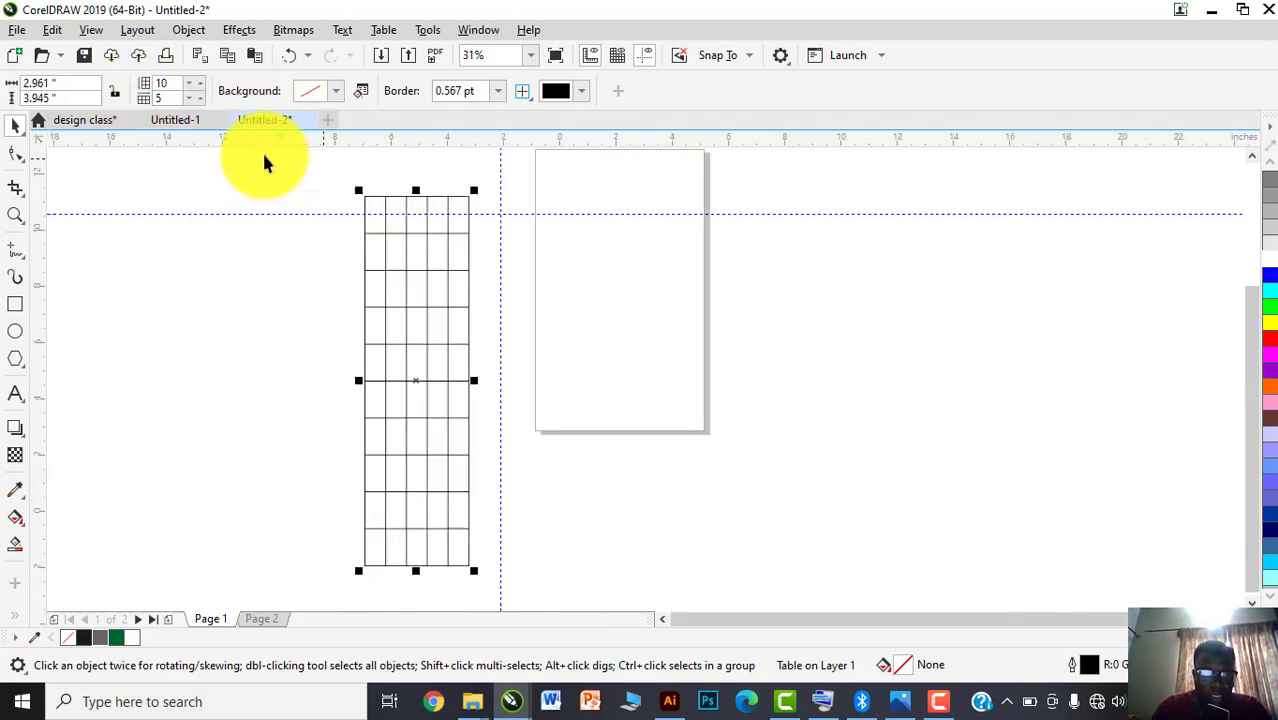
Change the table to 5 rows and 10 columns and shift it so that it straddles the page's edge
click(170, 83)
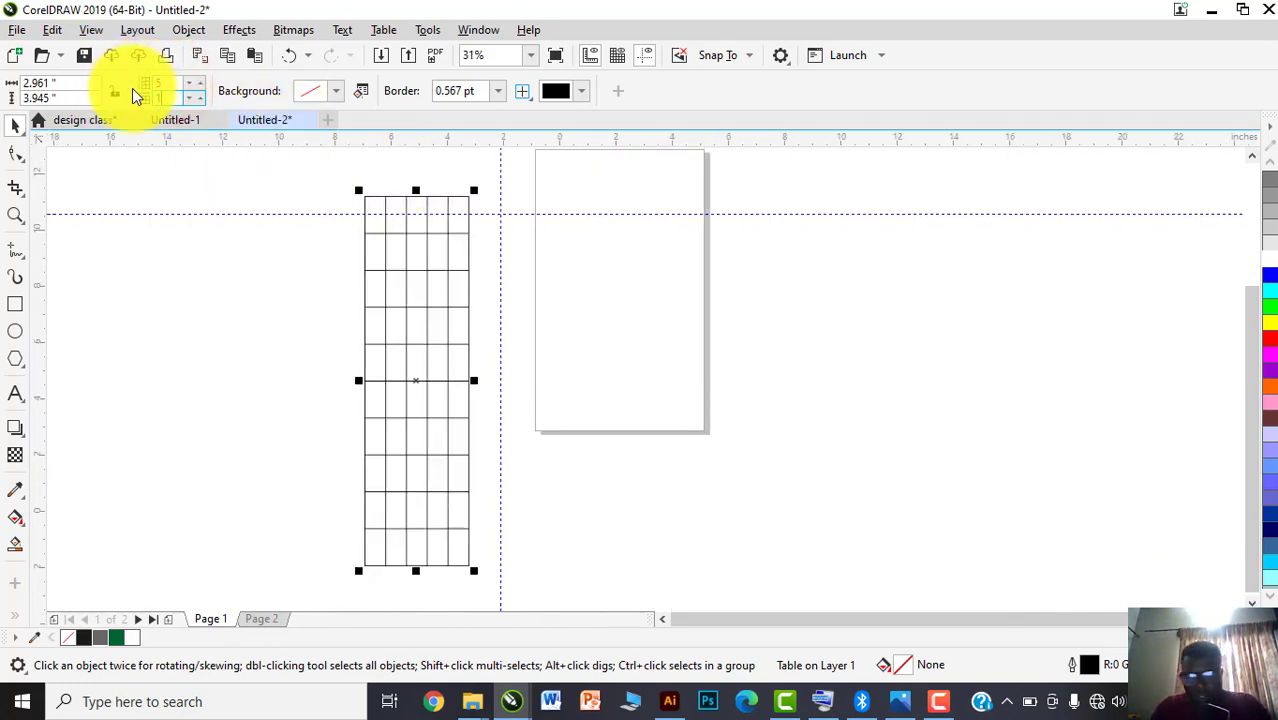
key(Return)
scroll(456, 271, up, 2)
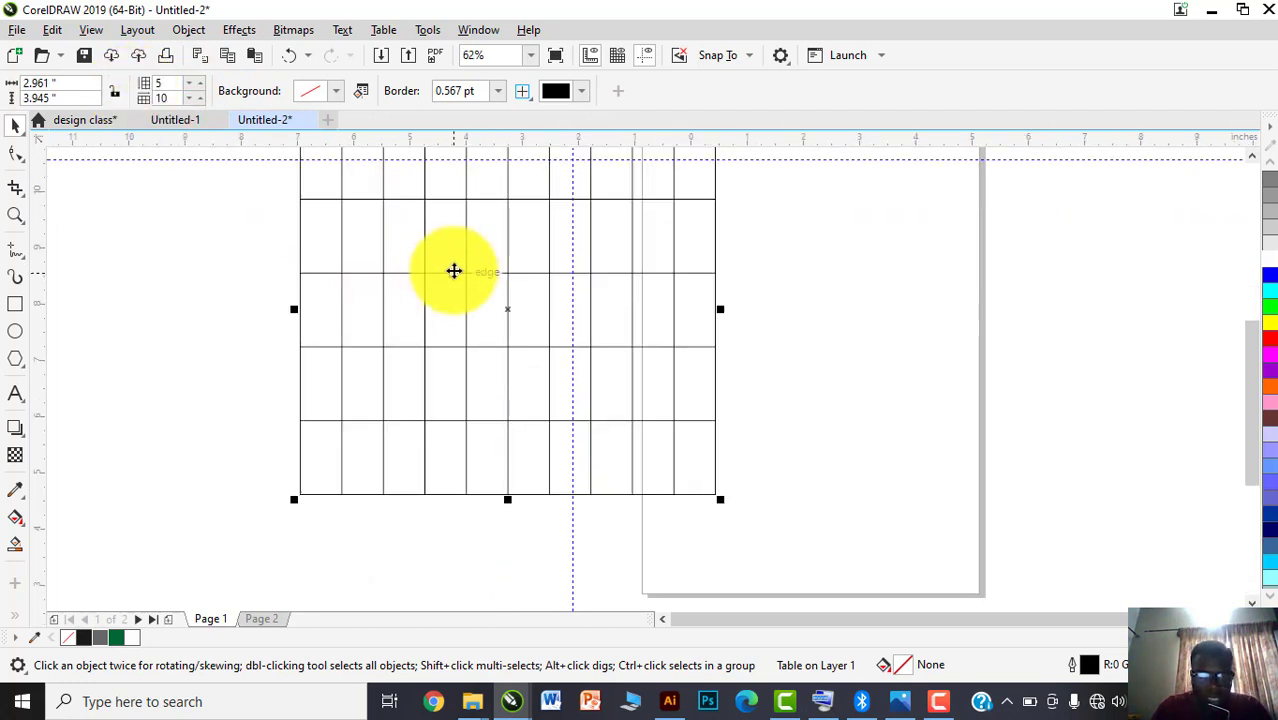
drag(456, 271, 522, 314)
scroll(508, 294, down, 2)
scroll(459, 251, up, 2)
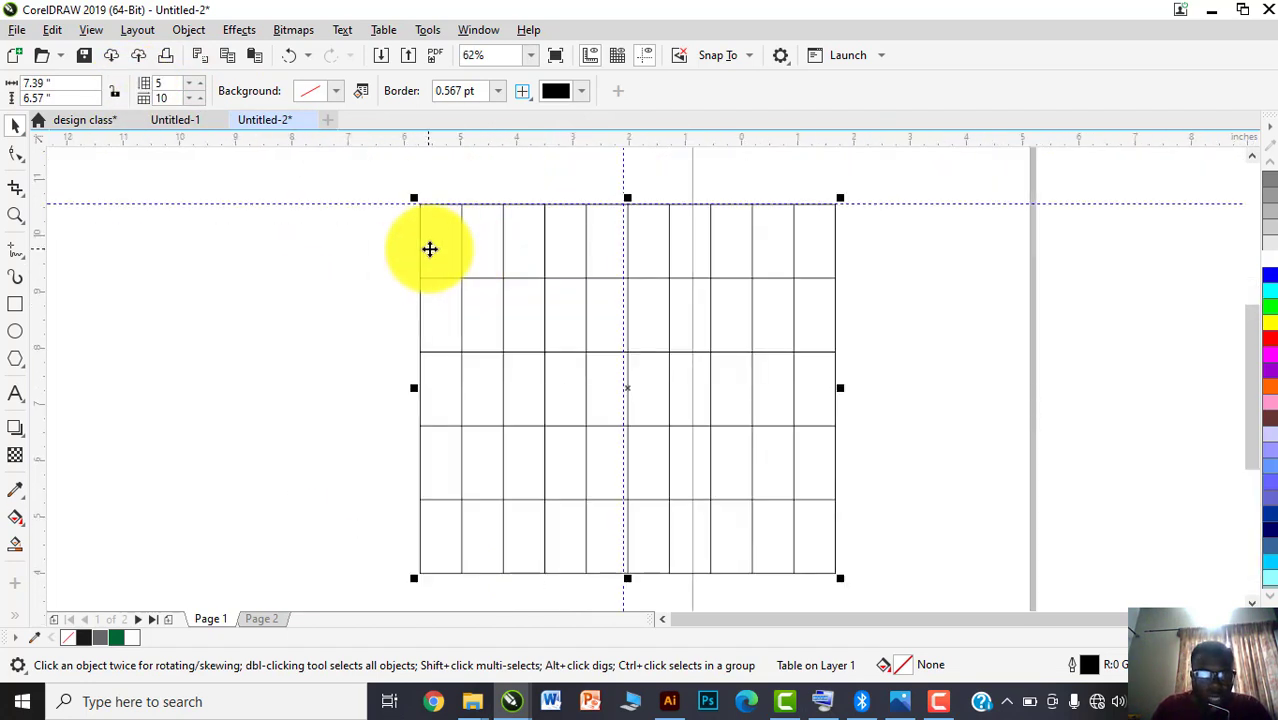
Enter "ggtttt" in the table's first cell and "h" in the cell beside it
click(434, 240)
click(432, 238)
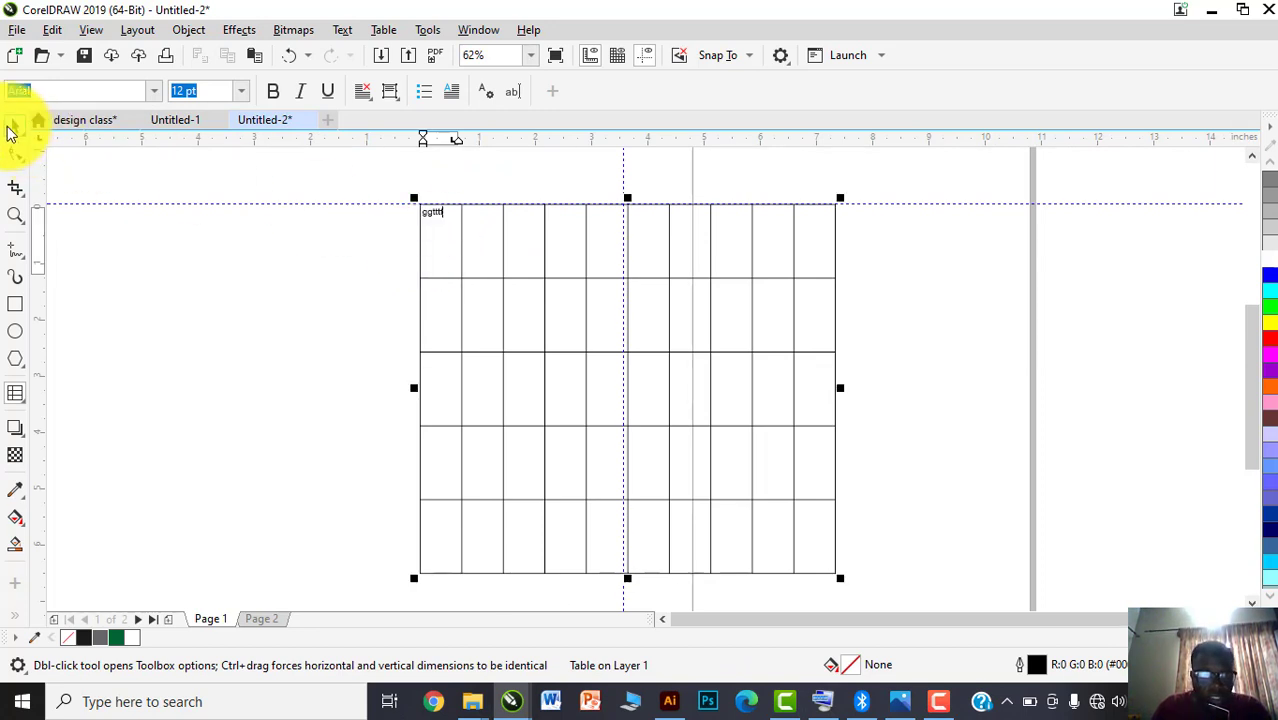
click(483, 233)
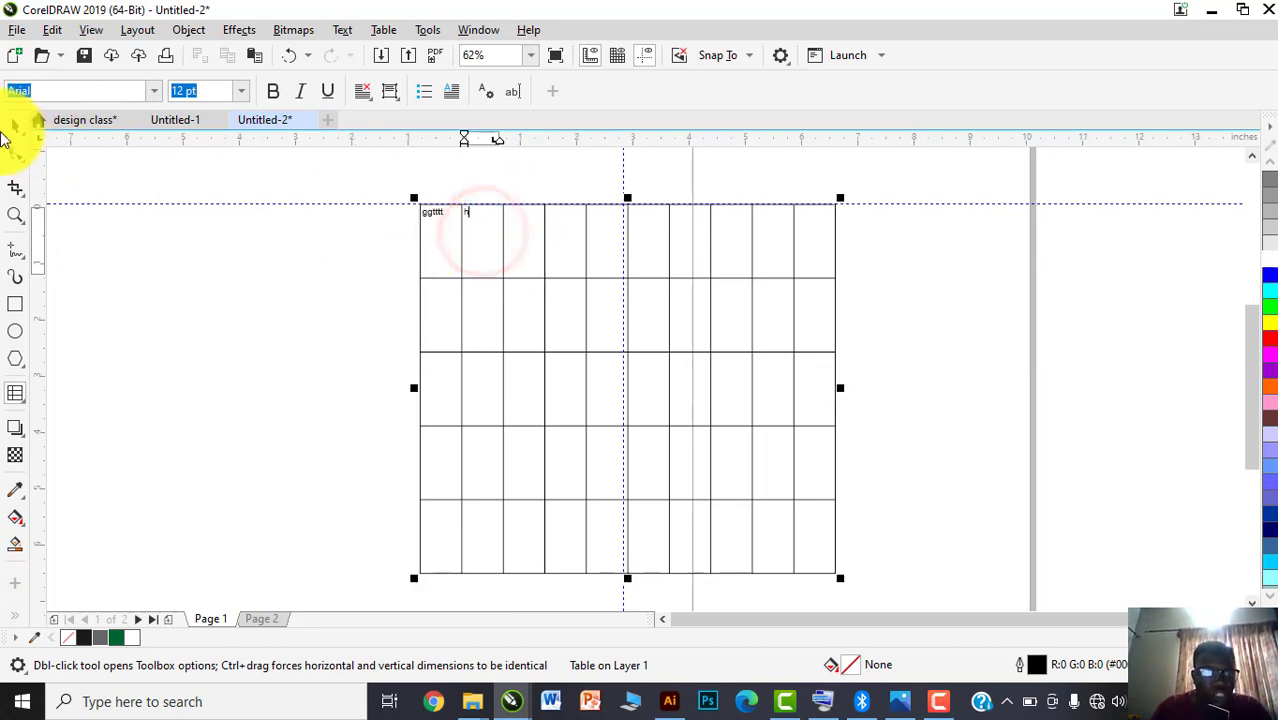
click(15, 124)
click(376, 245)
click(428, 243)
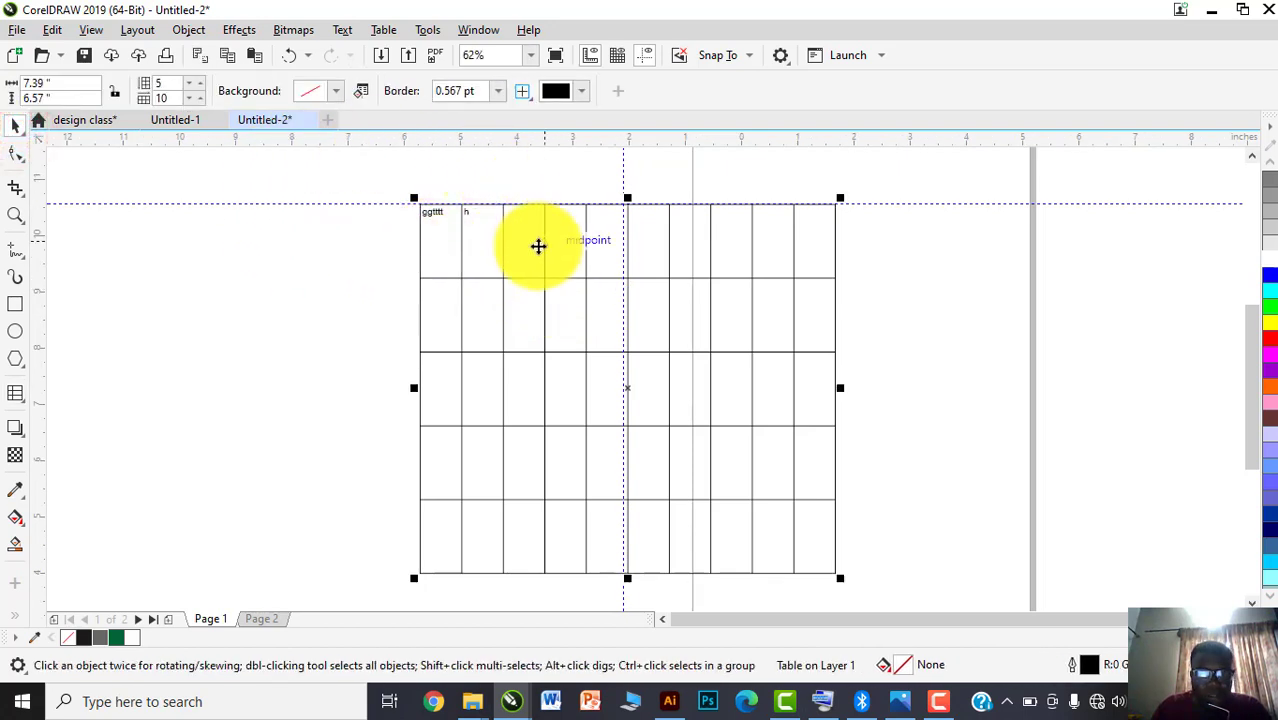
Select the table's first column and give it an orange background, #C75C1A (R 199, G 92, B 26)
double_click(436, 234)
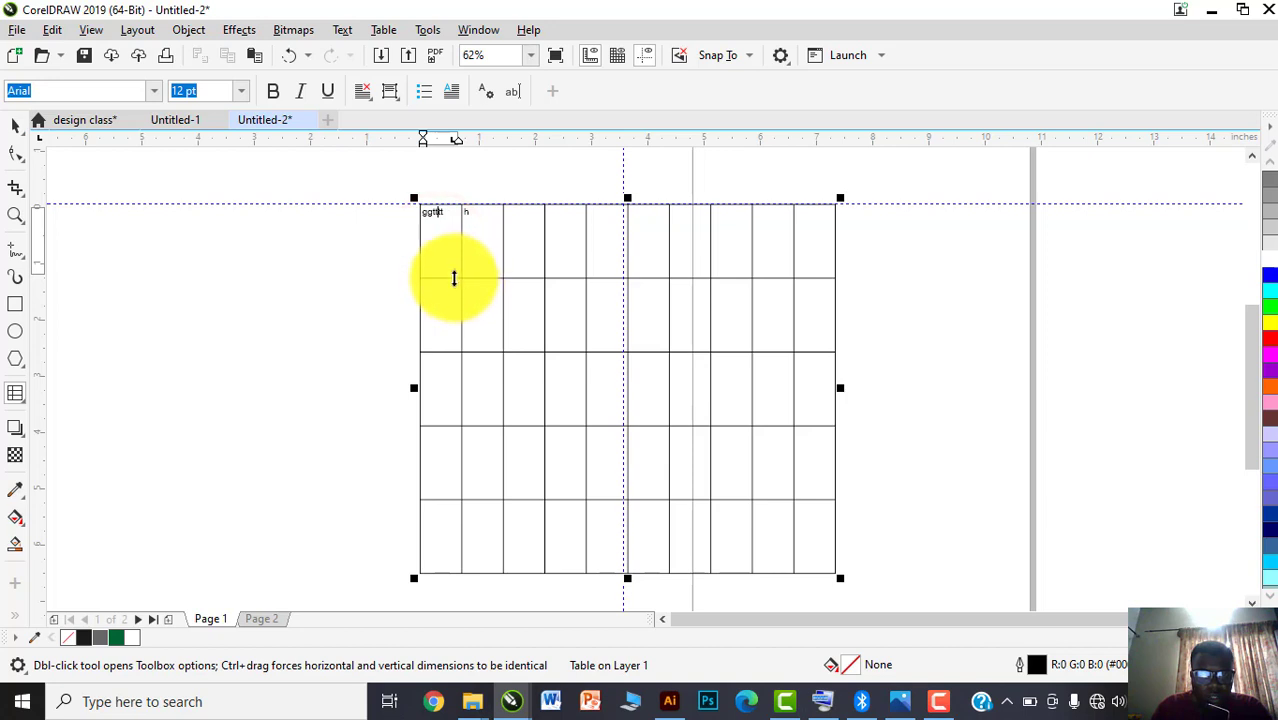
click(454, 279)
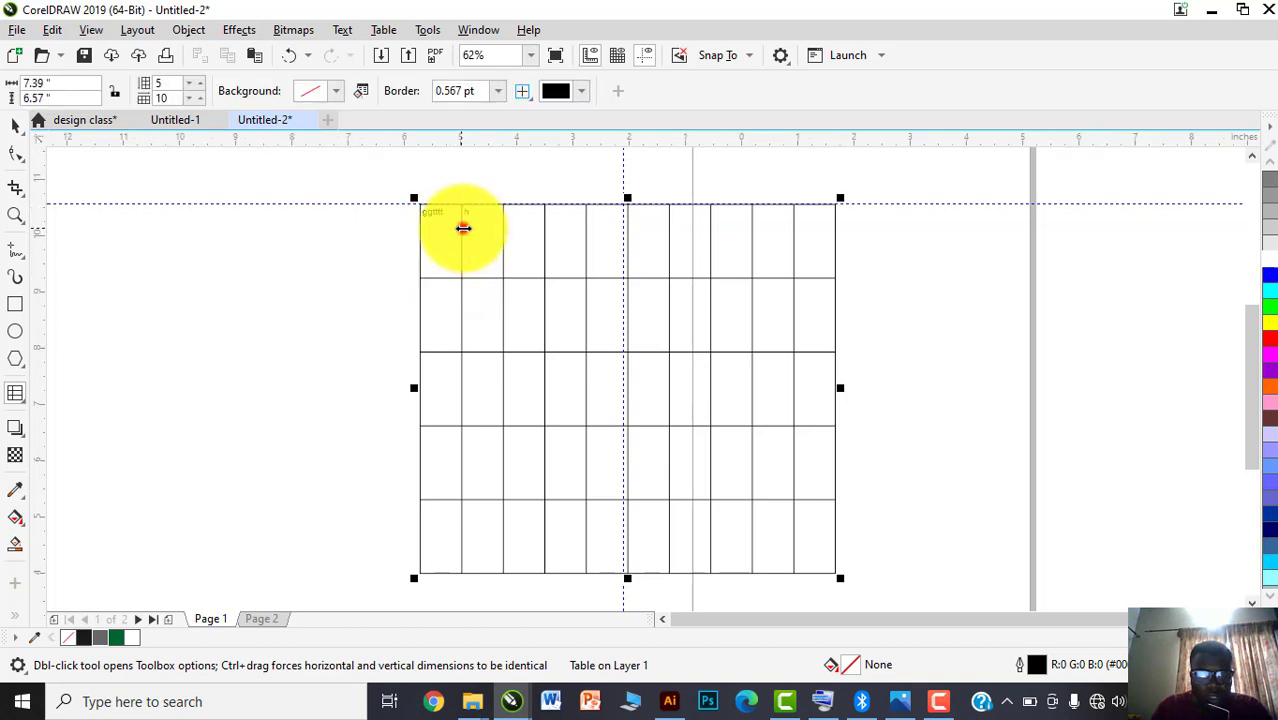
click(438, 200)
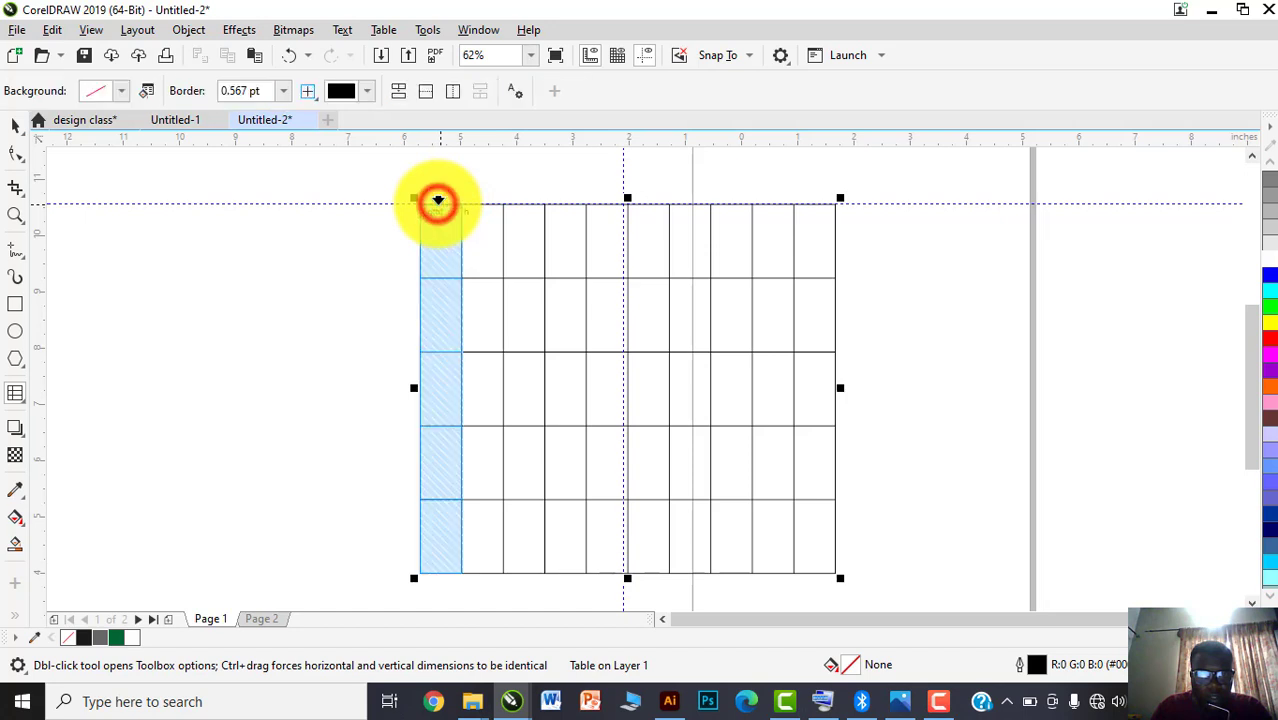
click(124, 91)
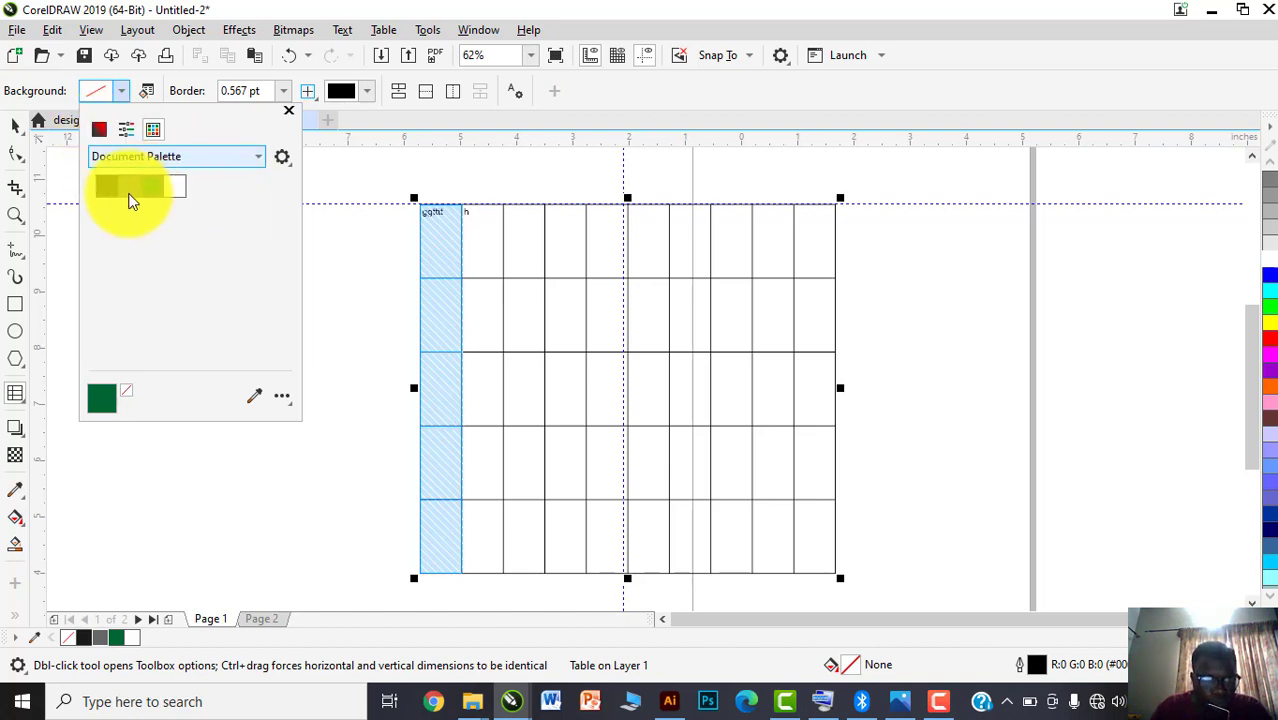
click(100, 129)
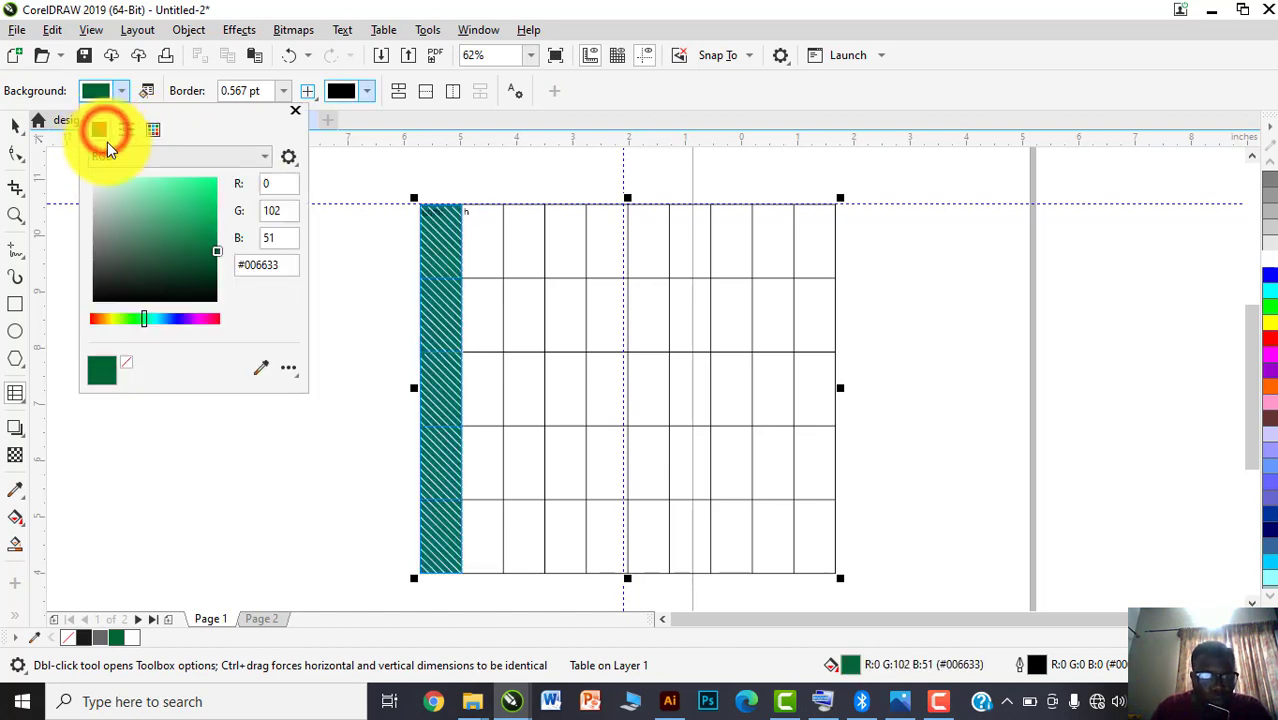
click(190, 214)
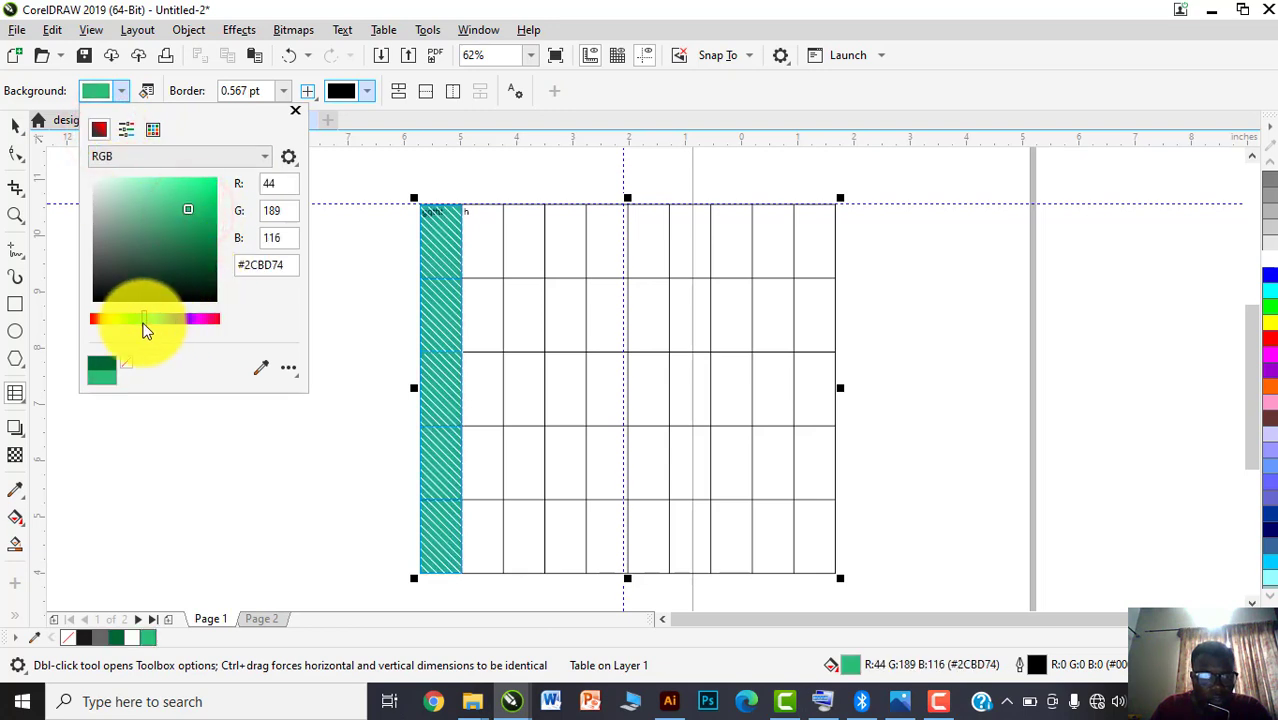
drag(122, 320, 96, 318)
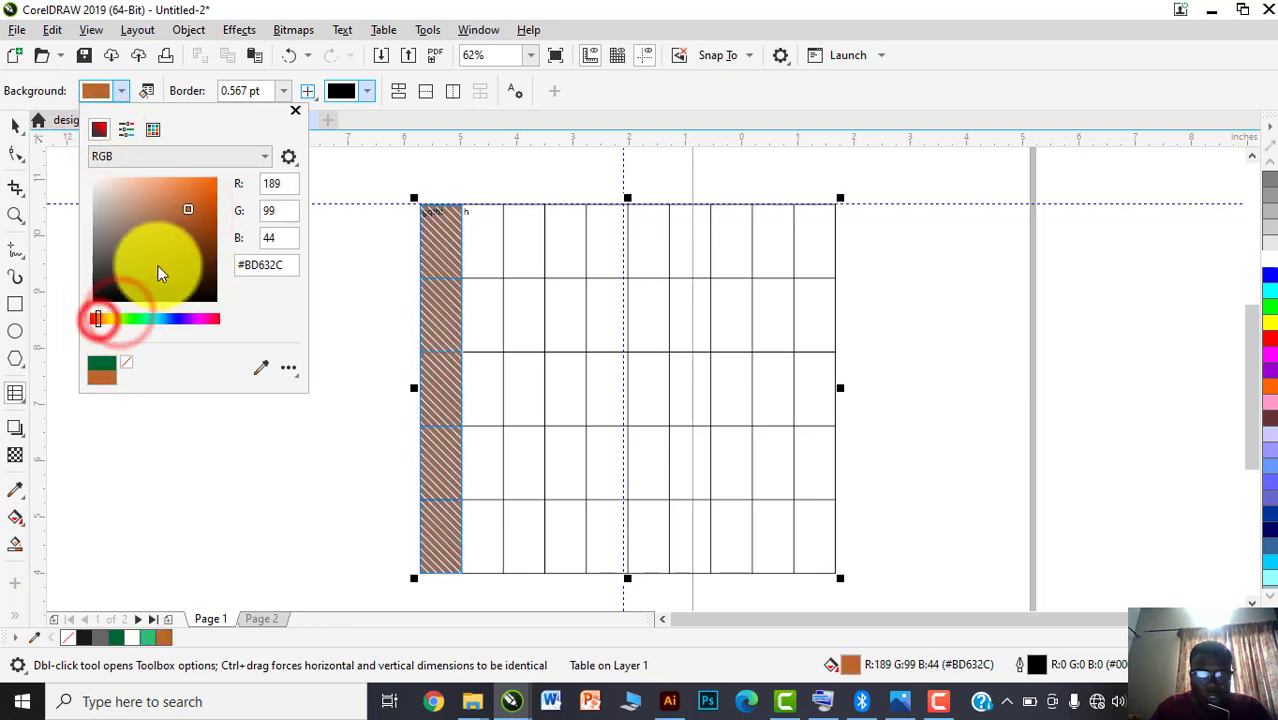
click(200, 204)
click(351, 163)
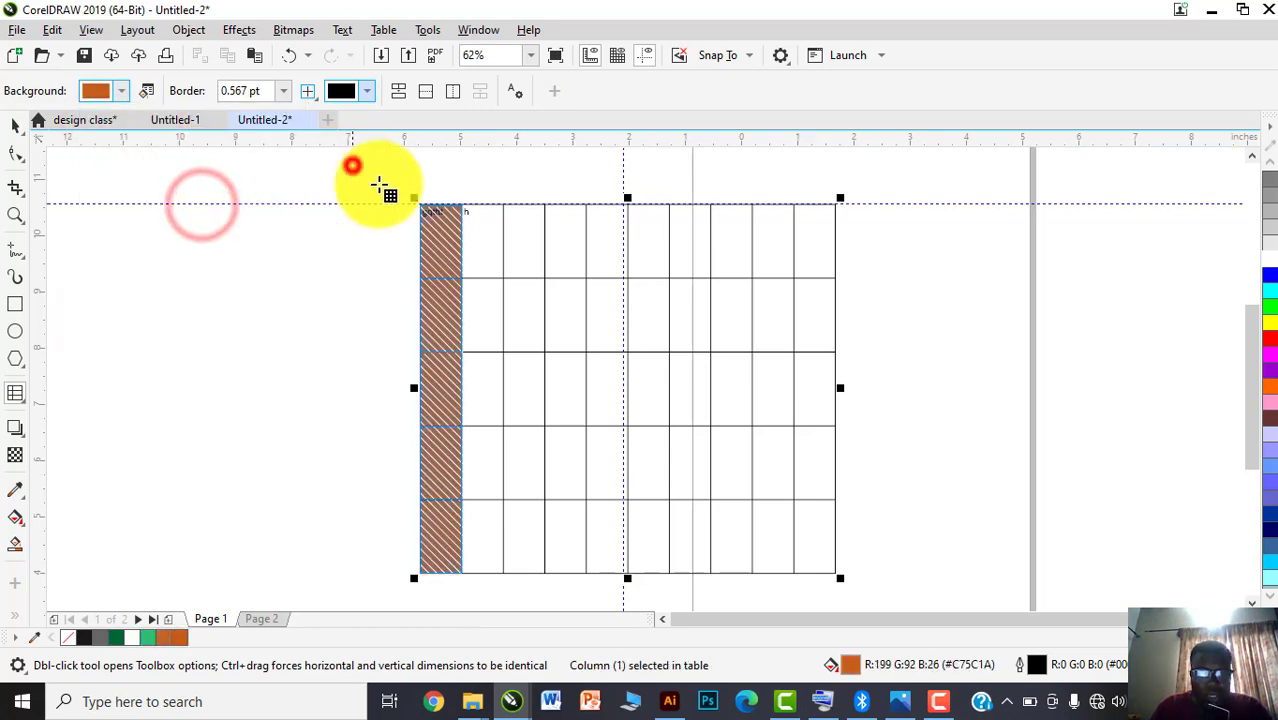
Delete the whole table with the orange first column
click(15, 125)
click(362, 266)
scroll(556, 277, down, 1)
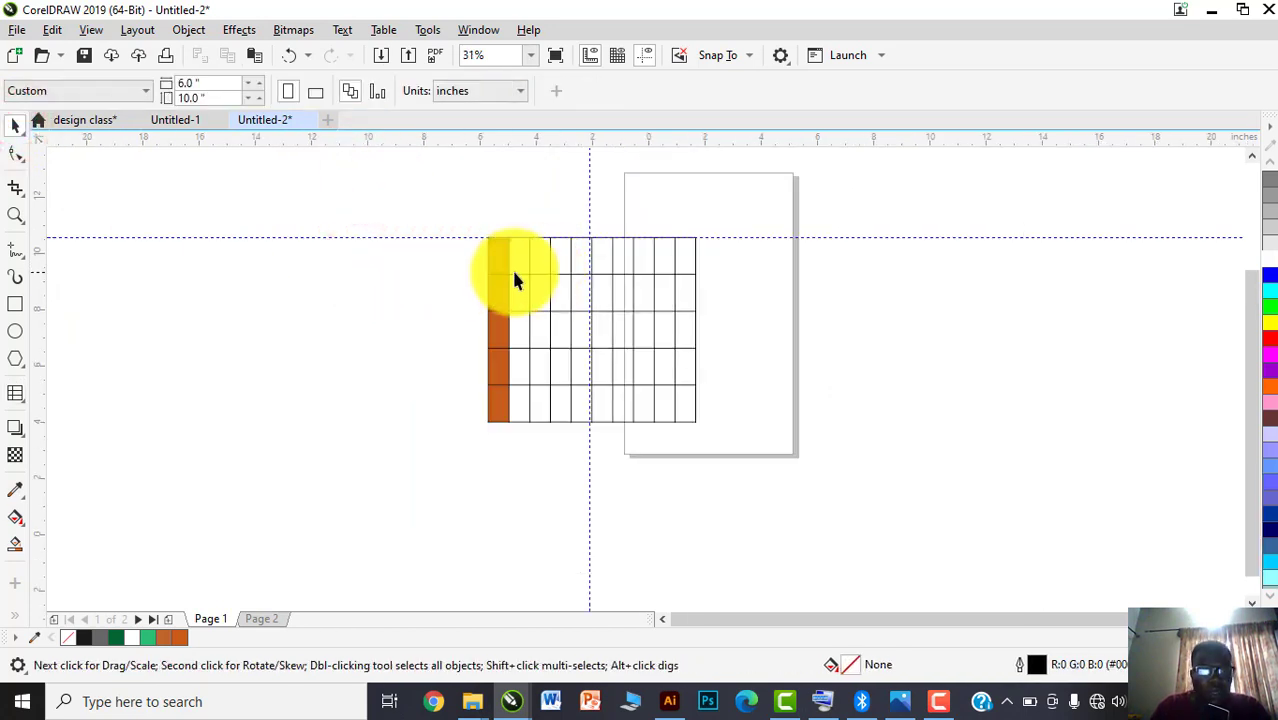
click(514, 262)
key(Delete)
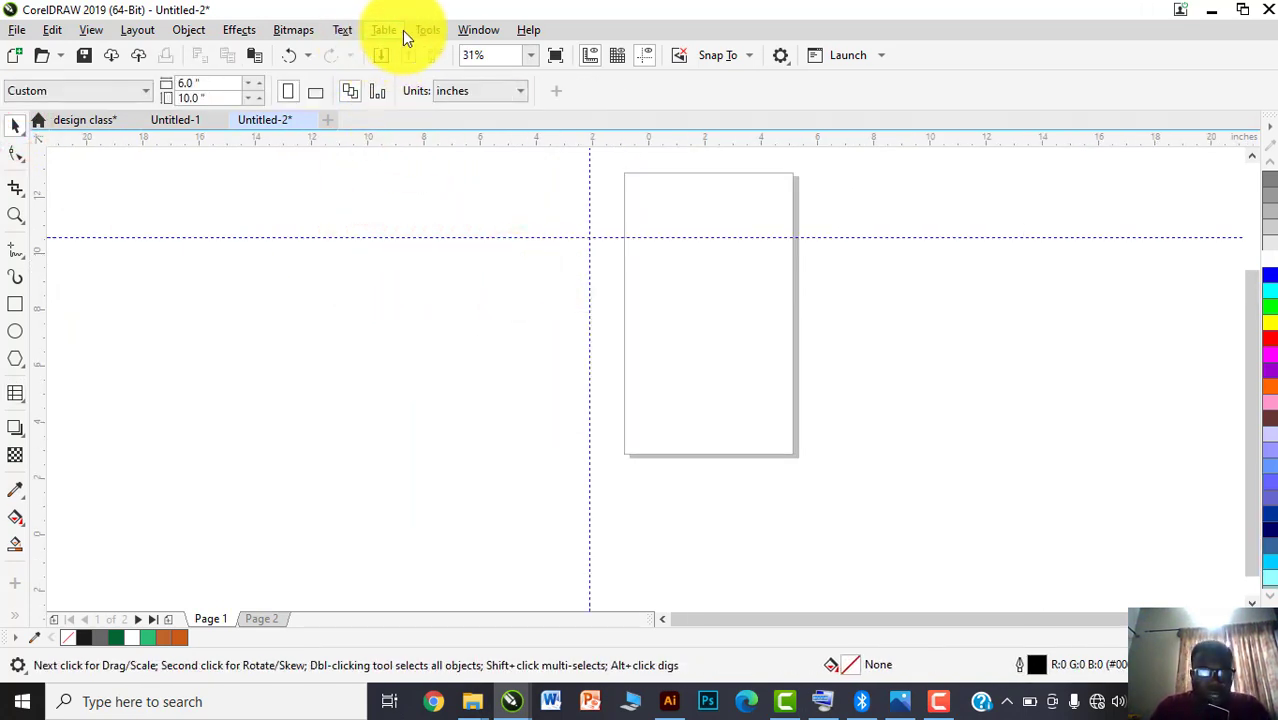
Undo the deletion of the table with the orange first column
click(401, 31)
mouse_move(420, 129)
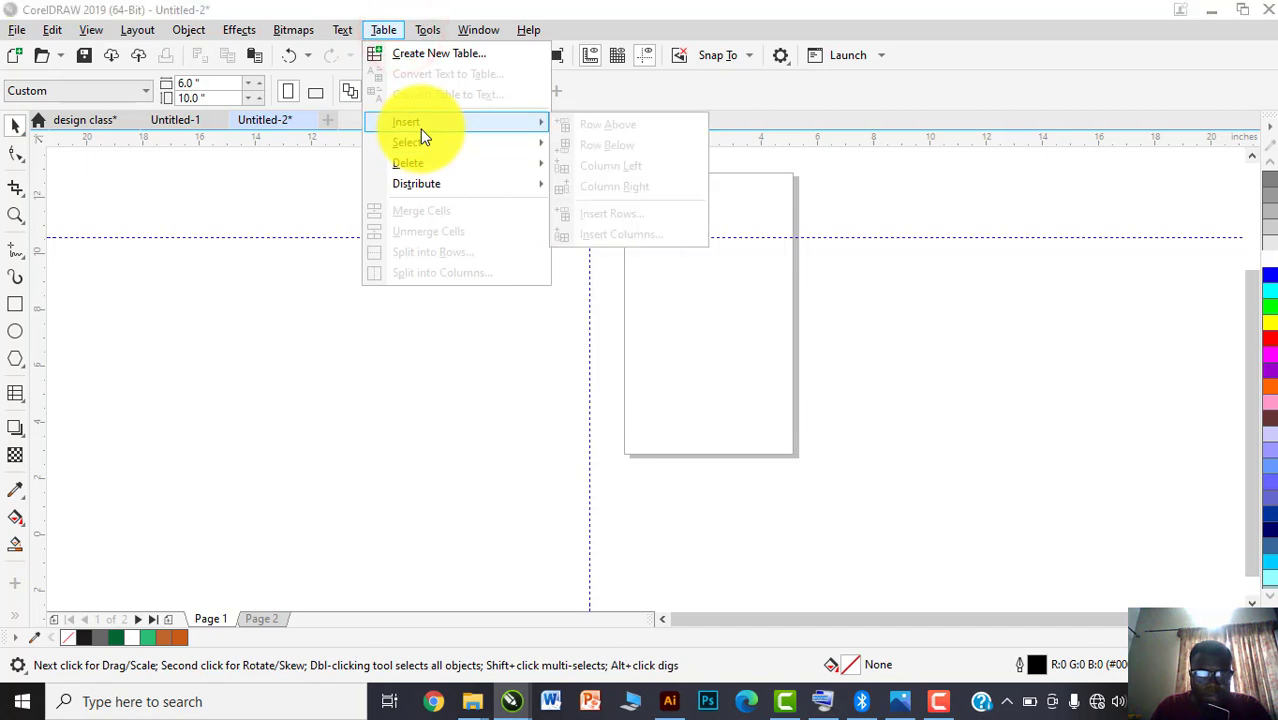
mouse_move(428, 156)
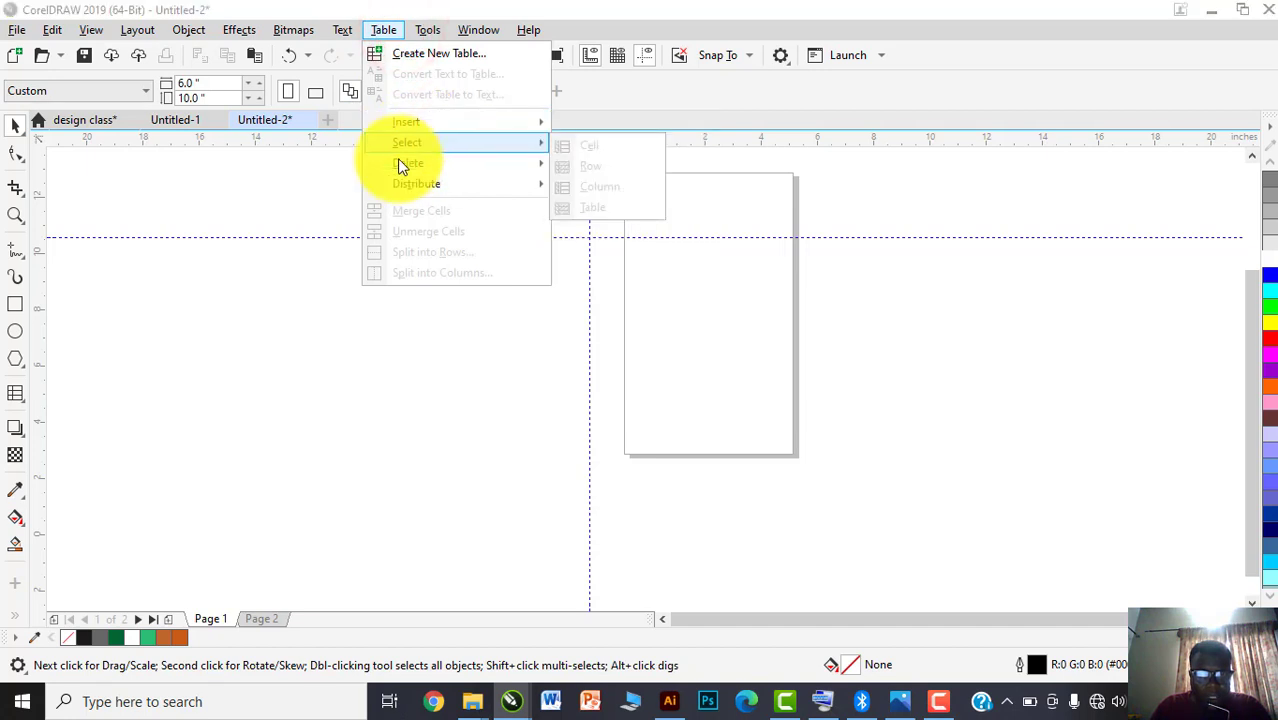
click(328, 191)
key(ctrl+z)
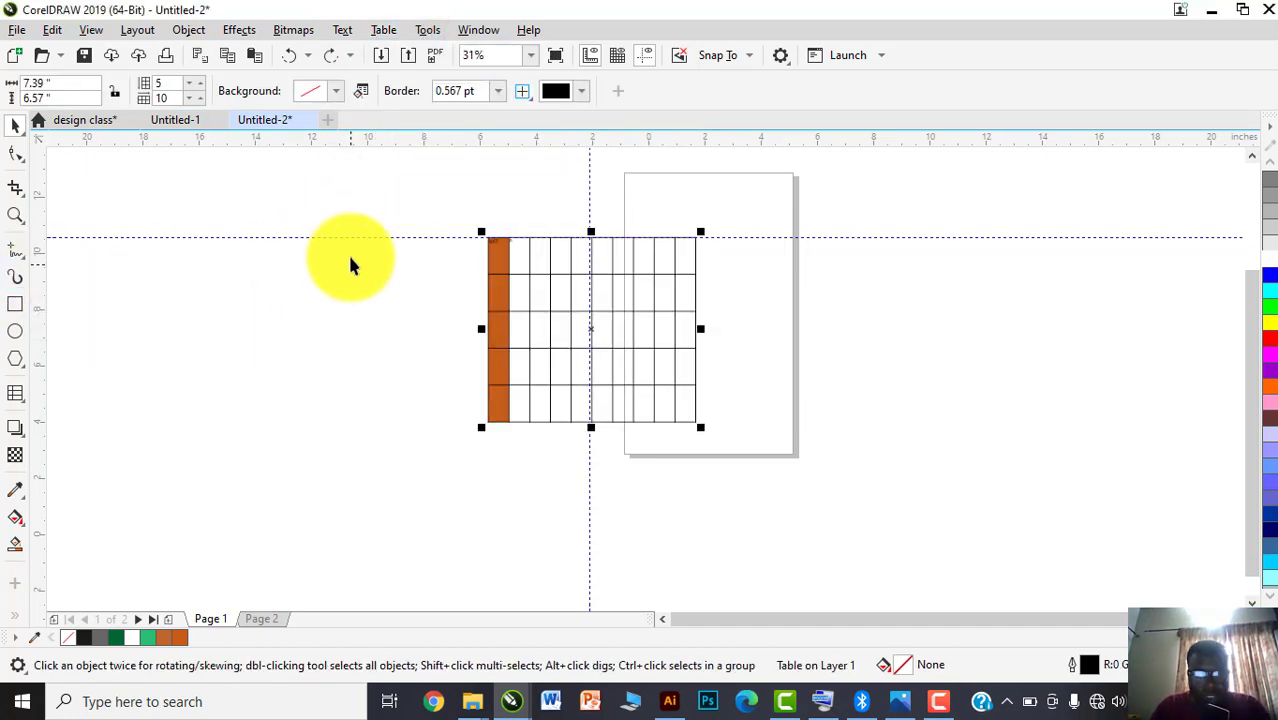
Examine the row and column insertion commands offered while the whole table is selected
click(330, 30)
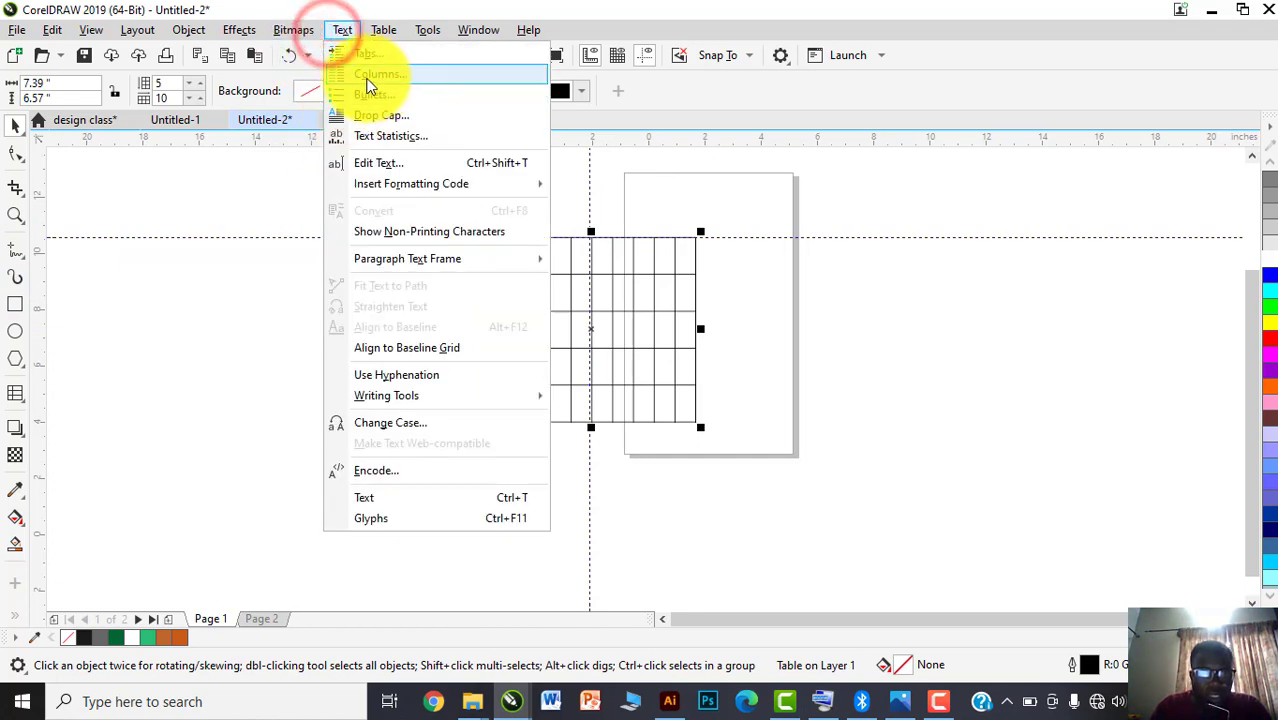
key(Escape)
click(384, 30)
mouse_move(420, 122)
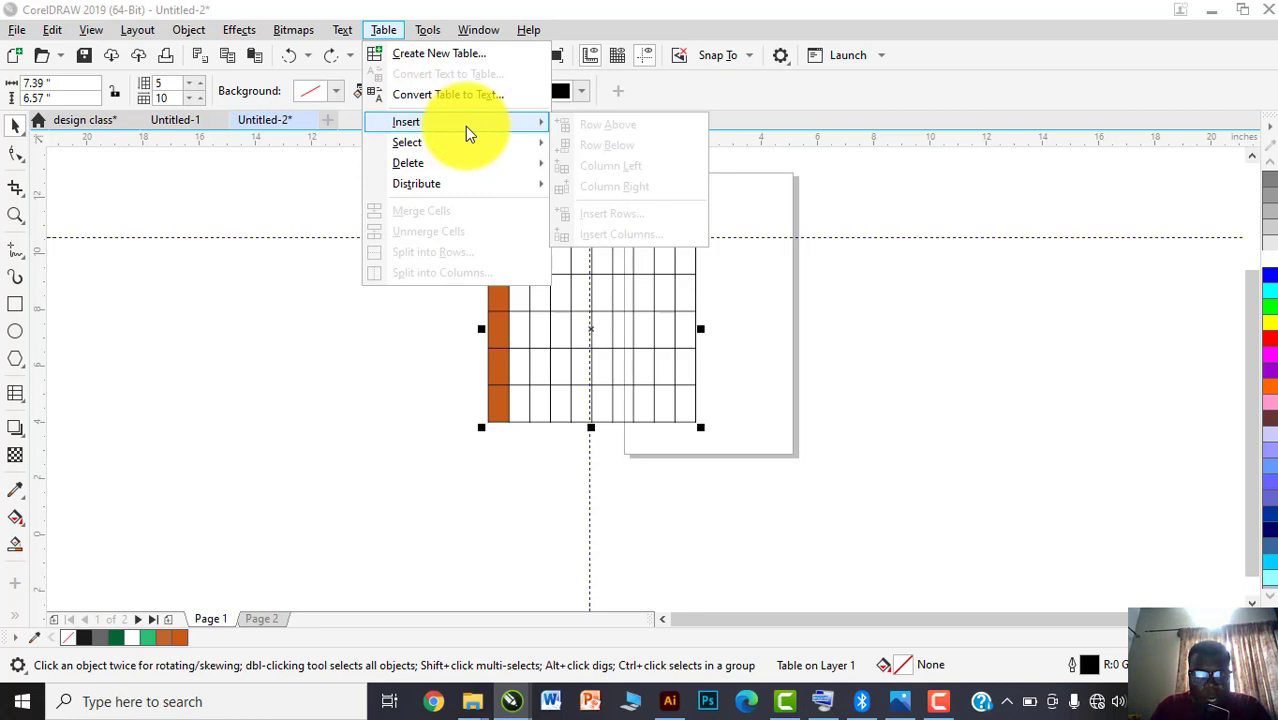
click(328, 383)
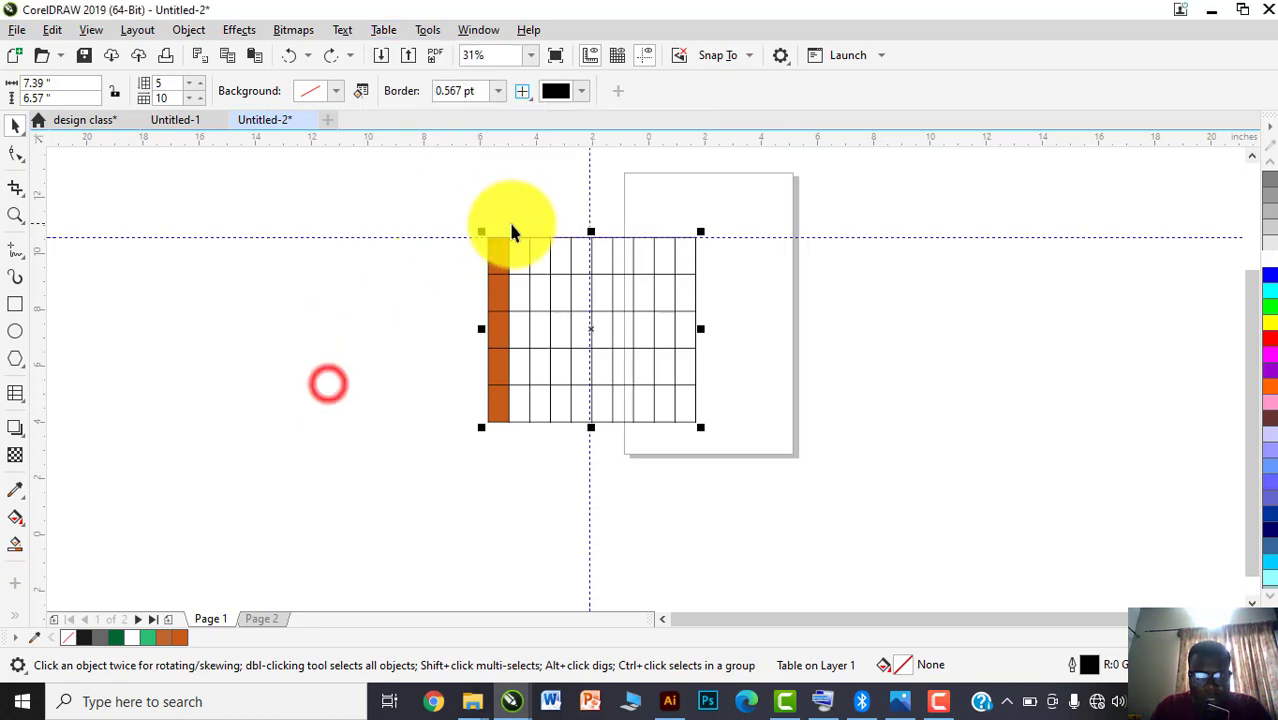
scroll(511, 232, up, 1)
click(522, 212)
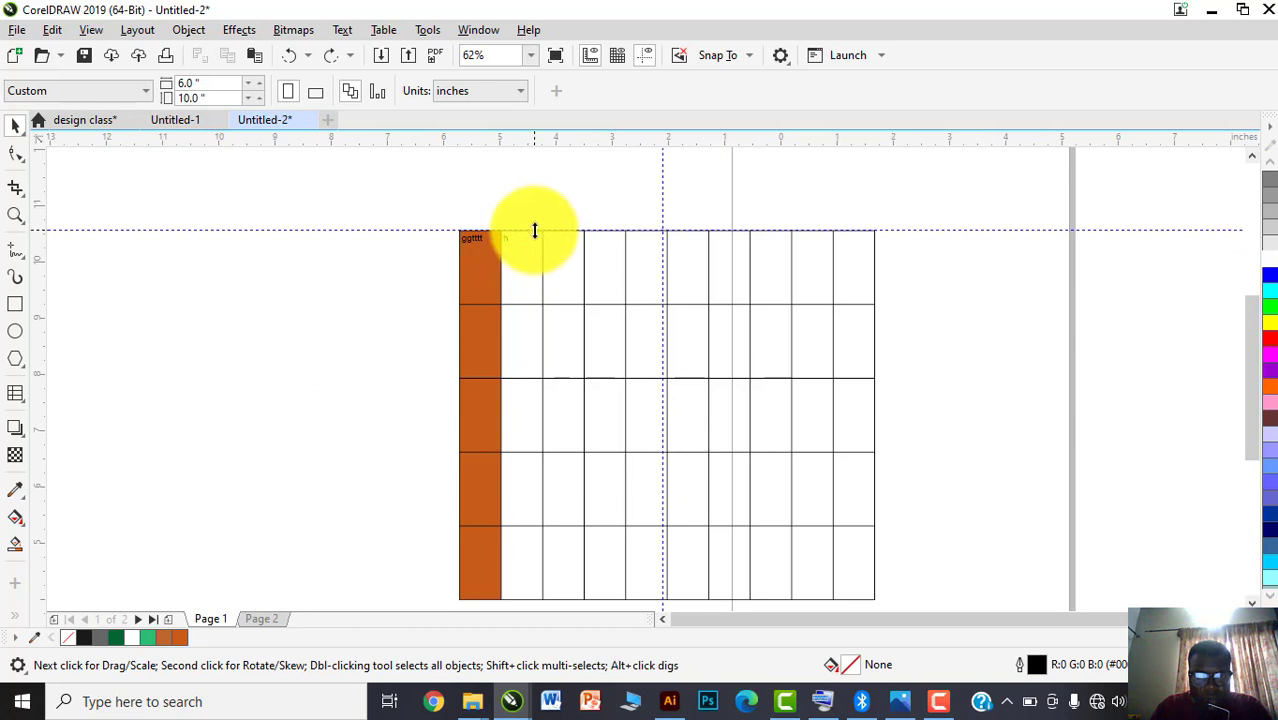
scroll(524, 232, up, 2)
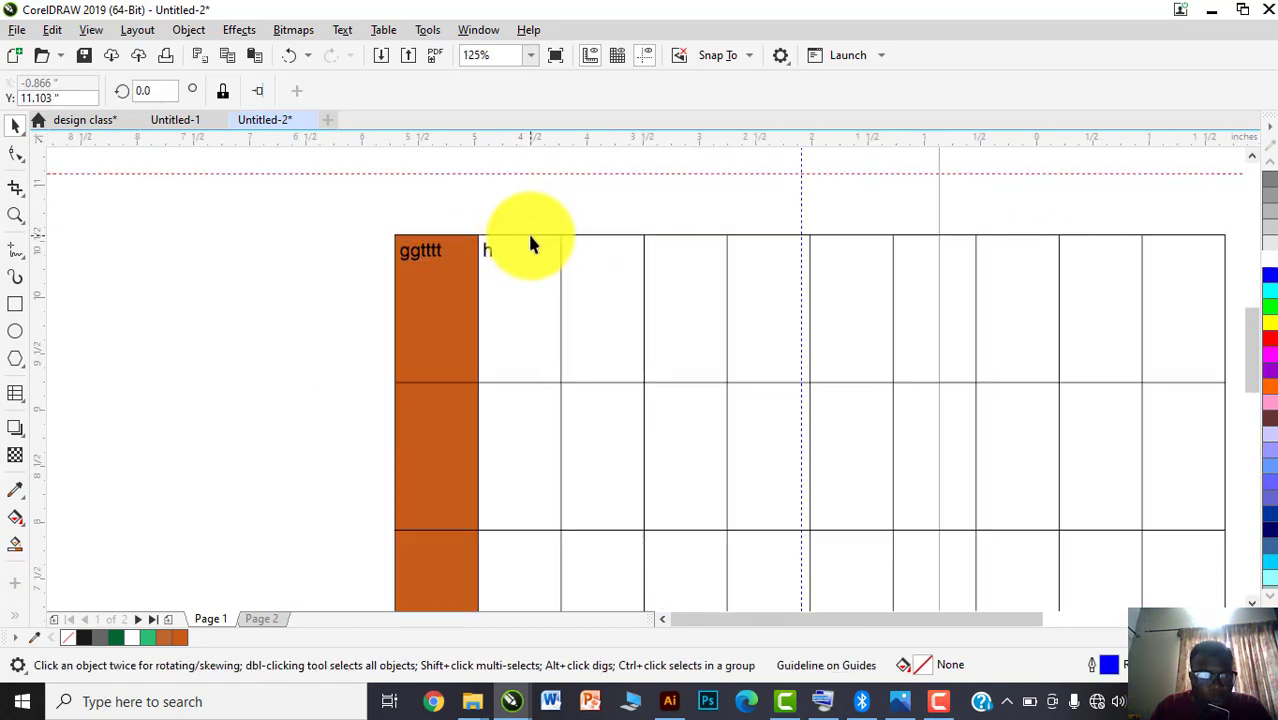
click(530, 243)
click(530, 236)
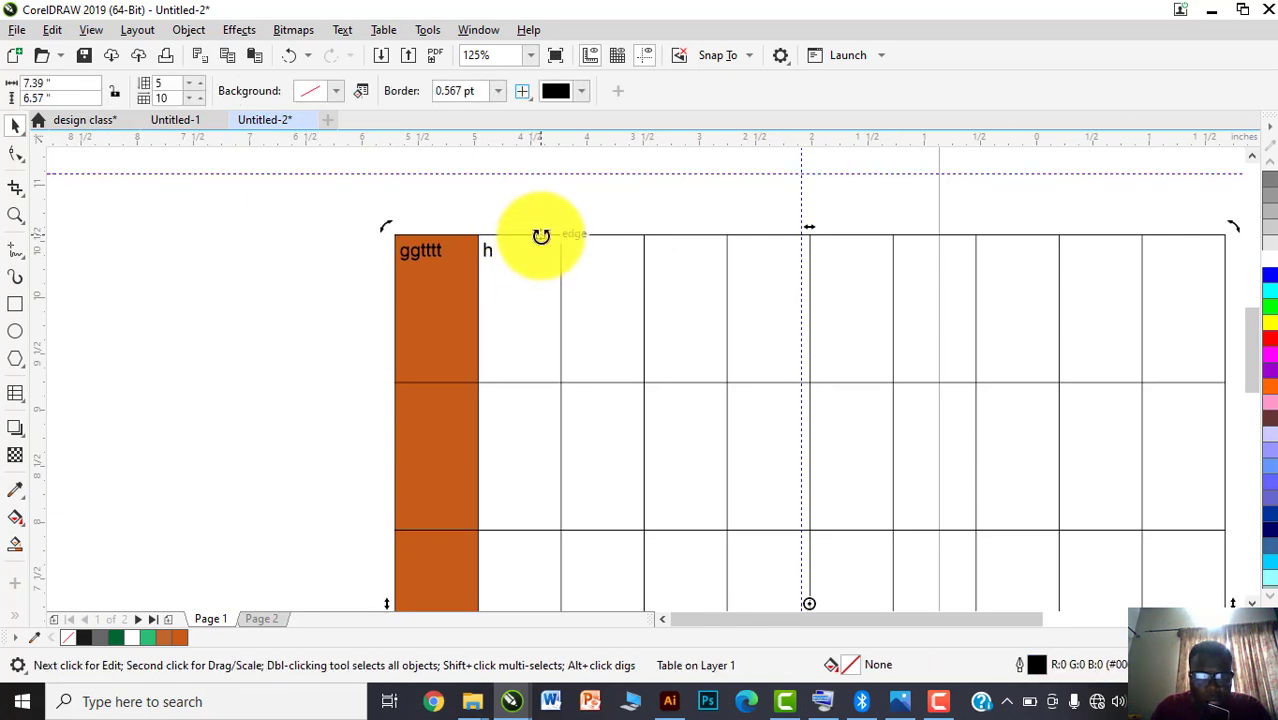
click(344, 30)
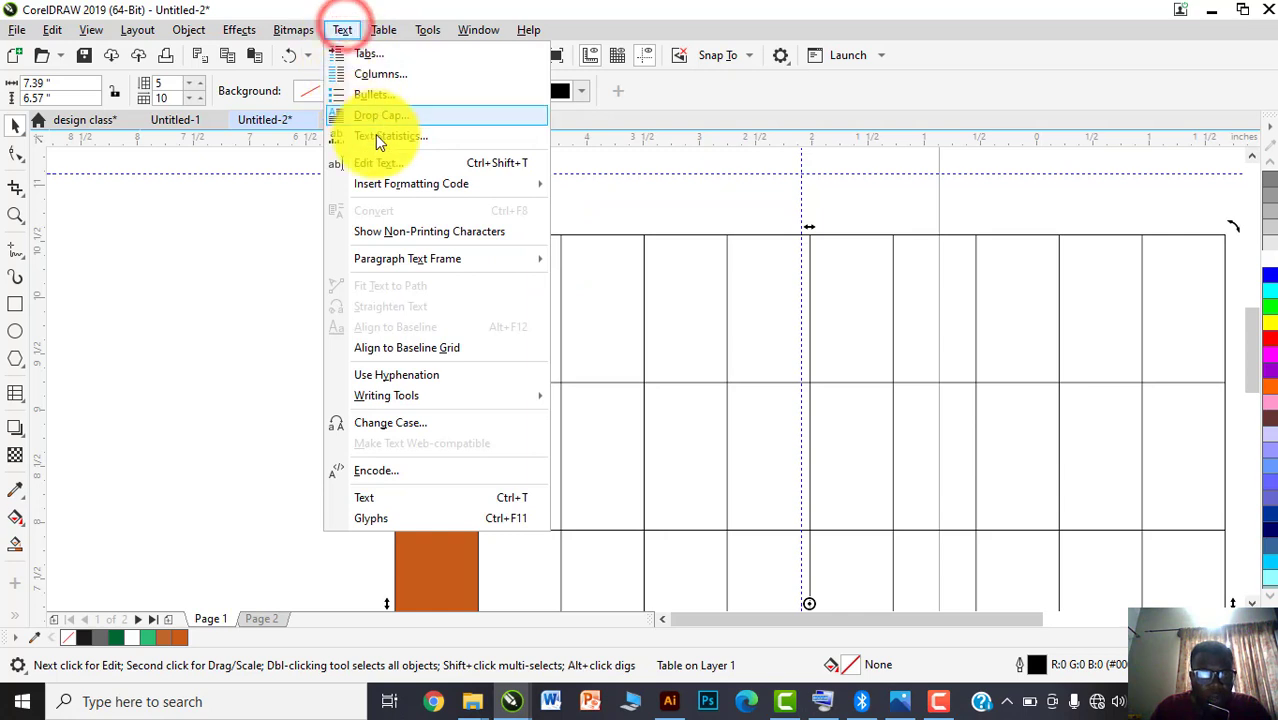
mouse_move(384, 30)
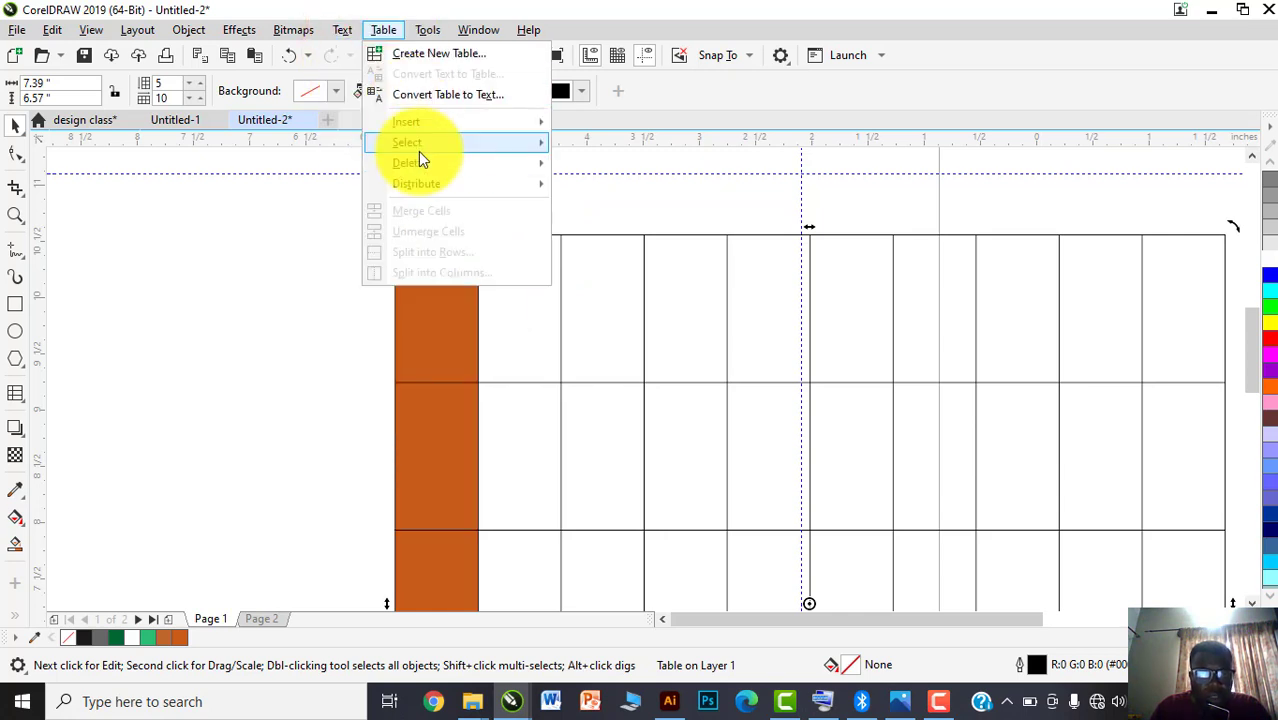
mouse_move(417, 126)
click(299, 209)
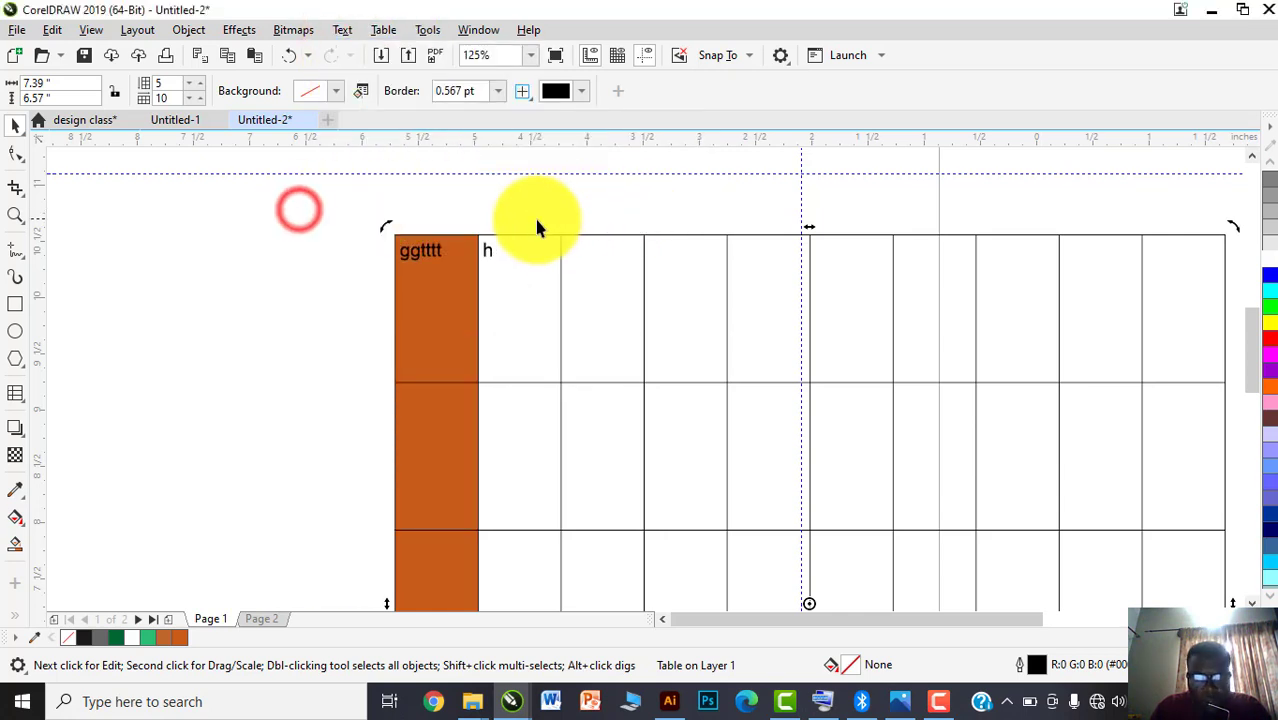
Try to select the table's second column from its upper edge with the Pick tool
click(518, 210)
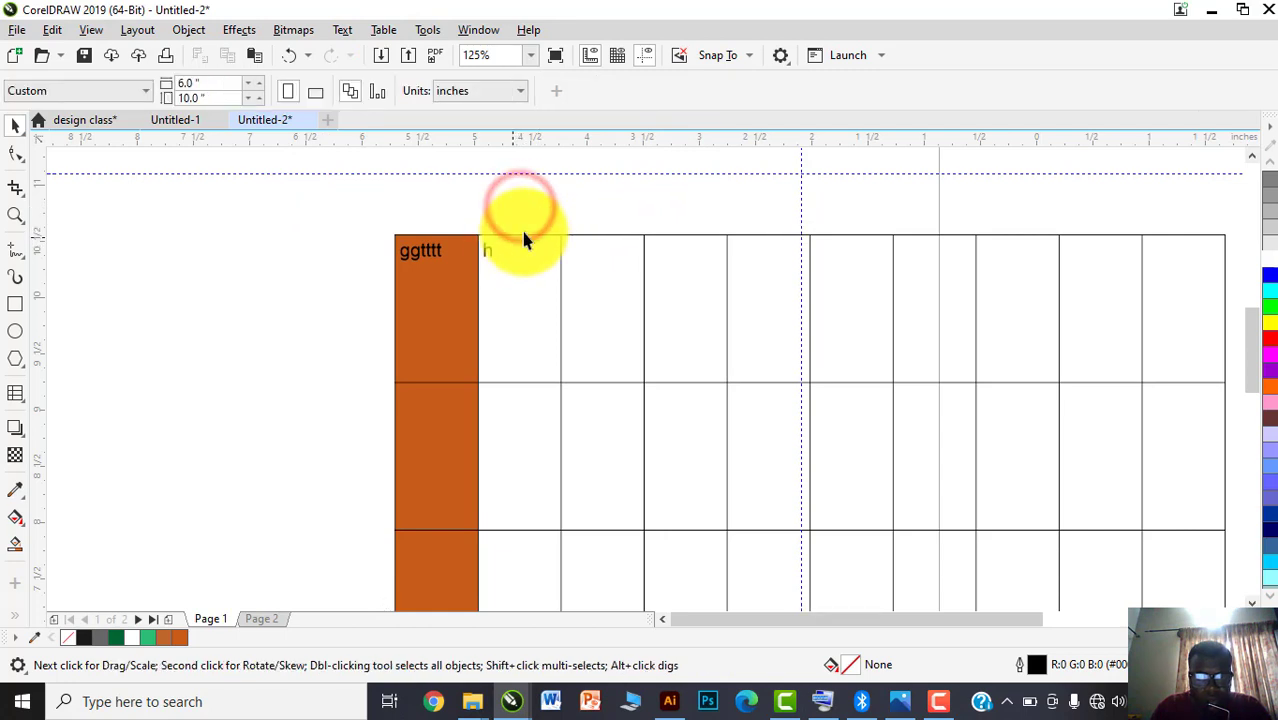
click(530, 240)
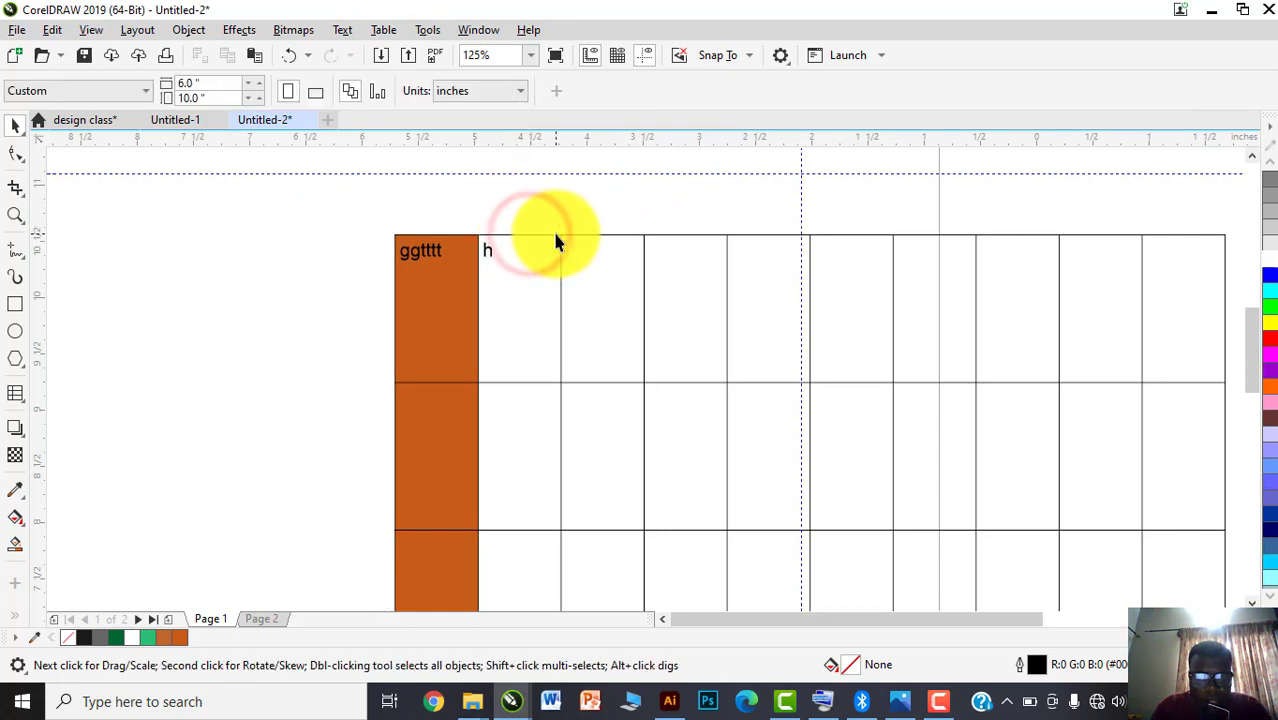
scroll(490, 240, up, 4)
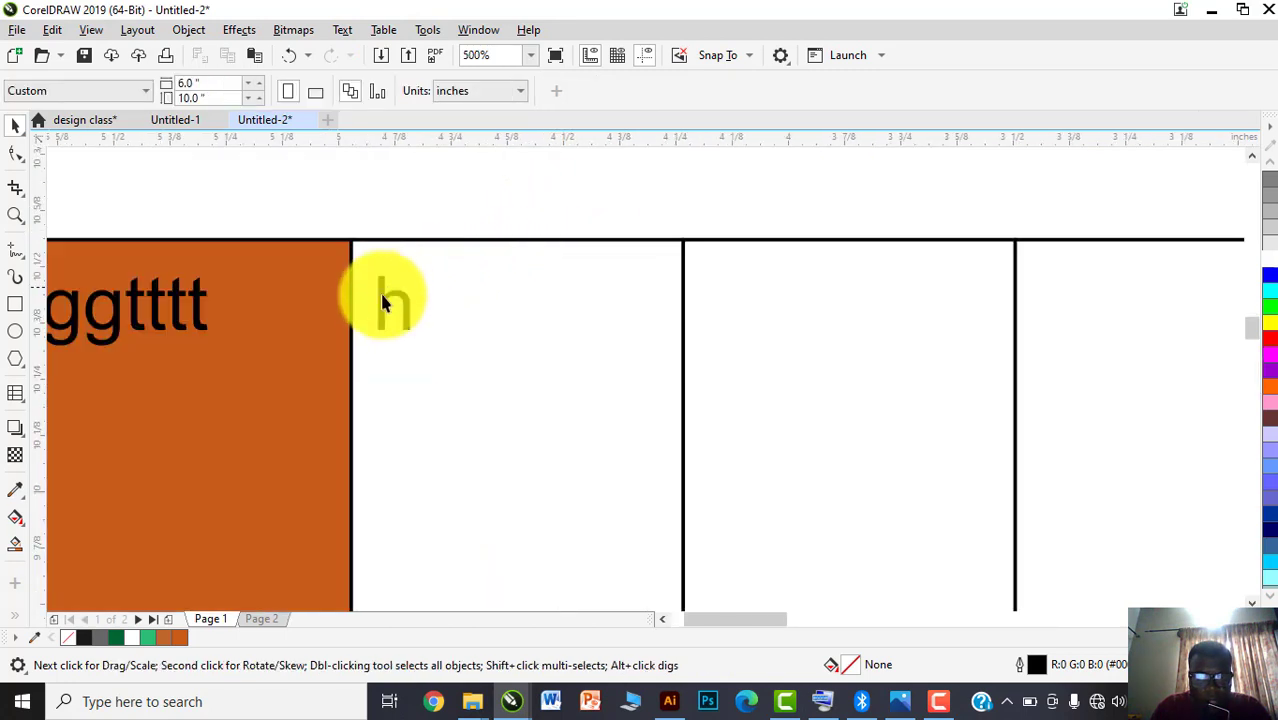
click(345, 242)
scroll(526, 256, down, 4)
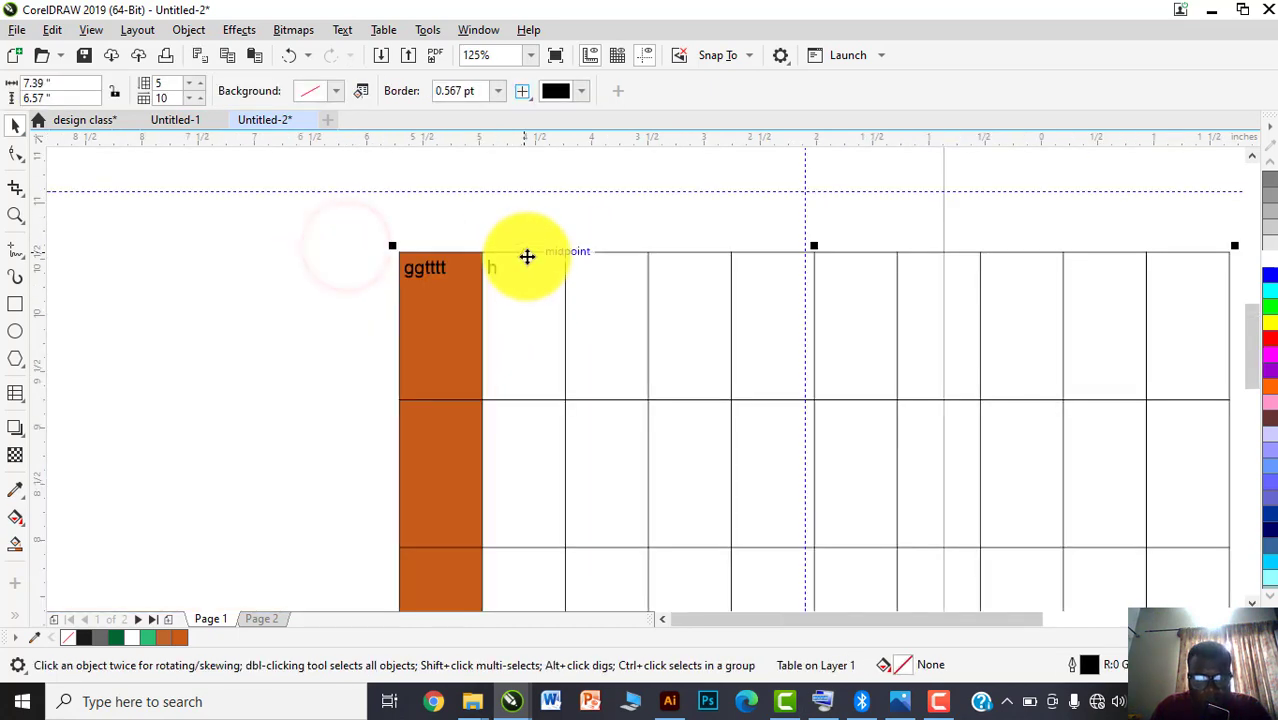
click(527, 252)
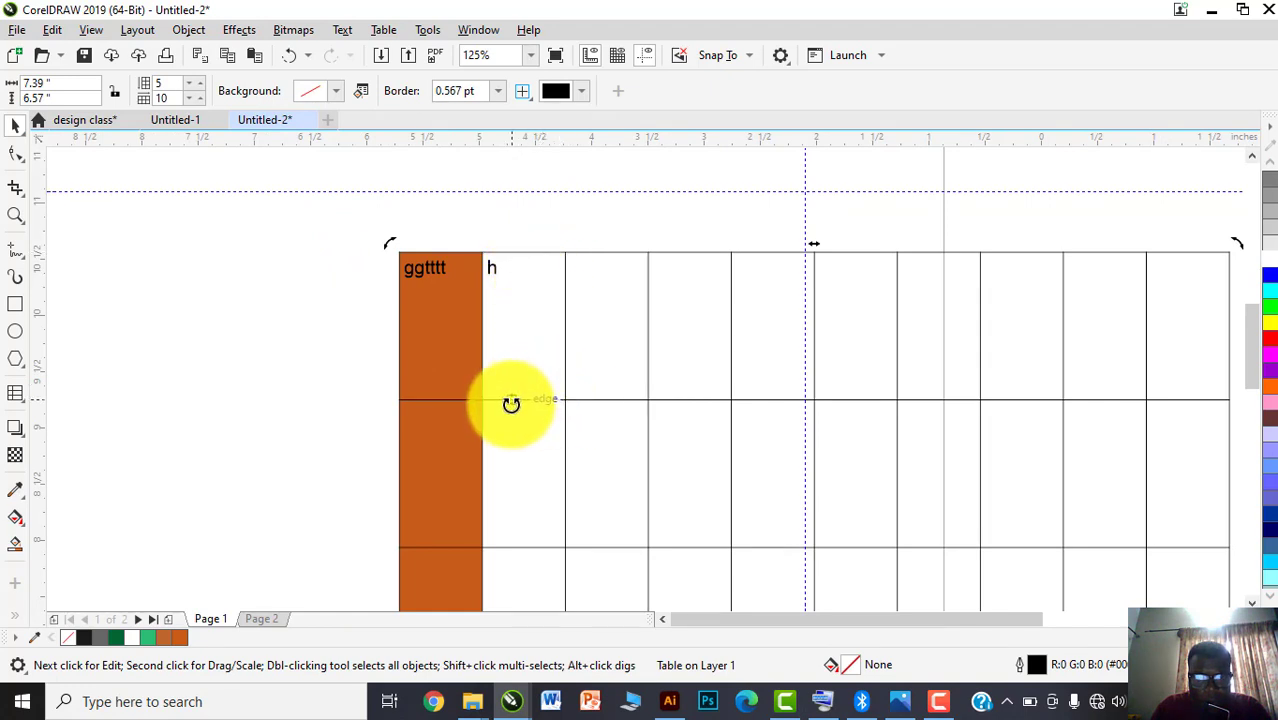
click(420, 333)
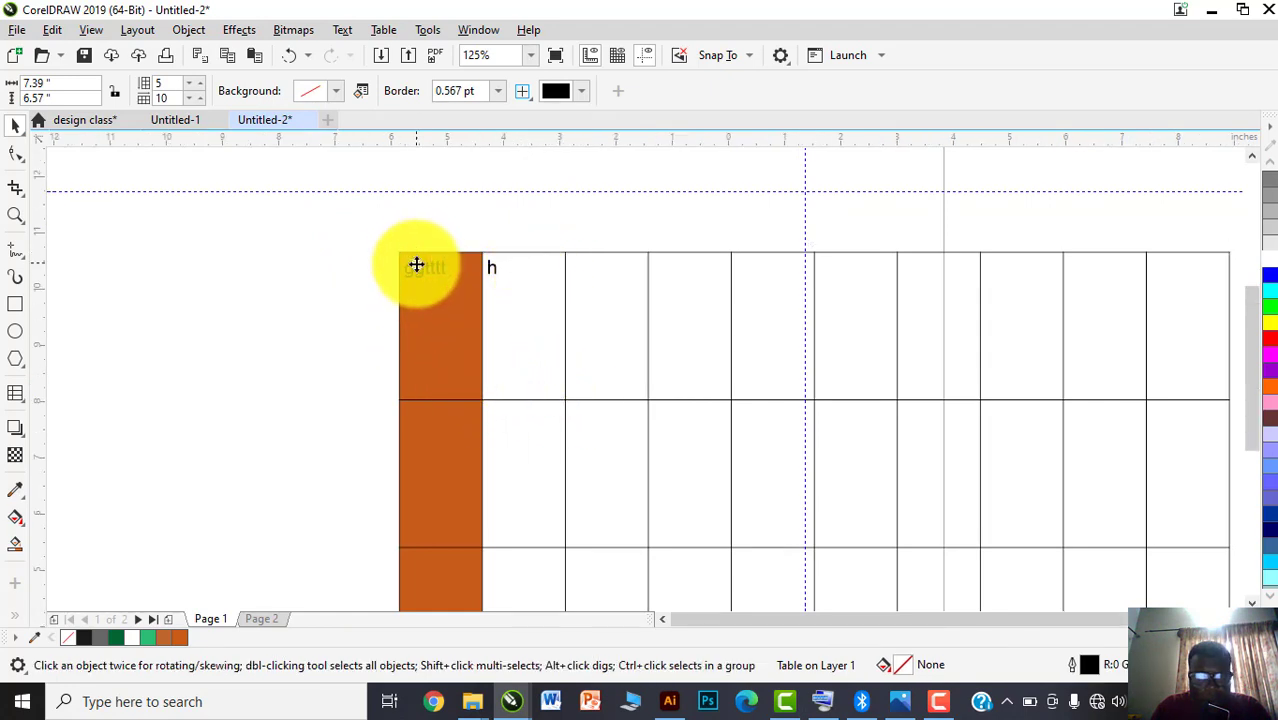
scroll(416, 263, down, 1)
click(385, 334)
Open the table for cell editing, select its second column and review the row and column insertion options
double_click(428, 291)
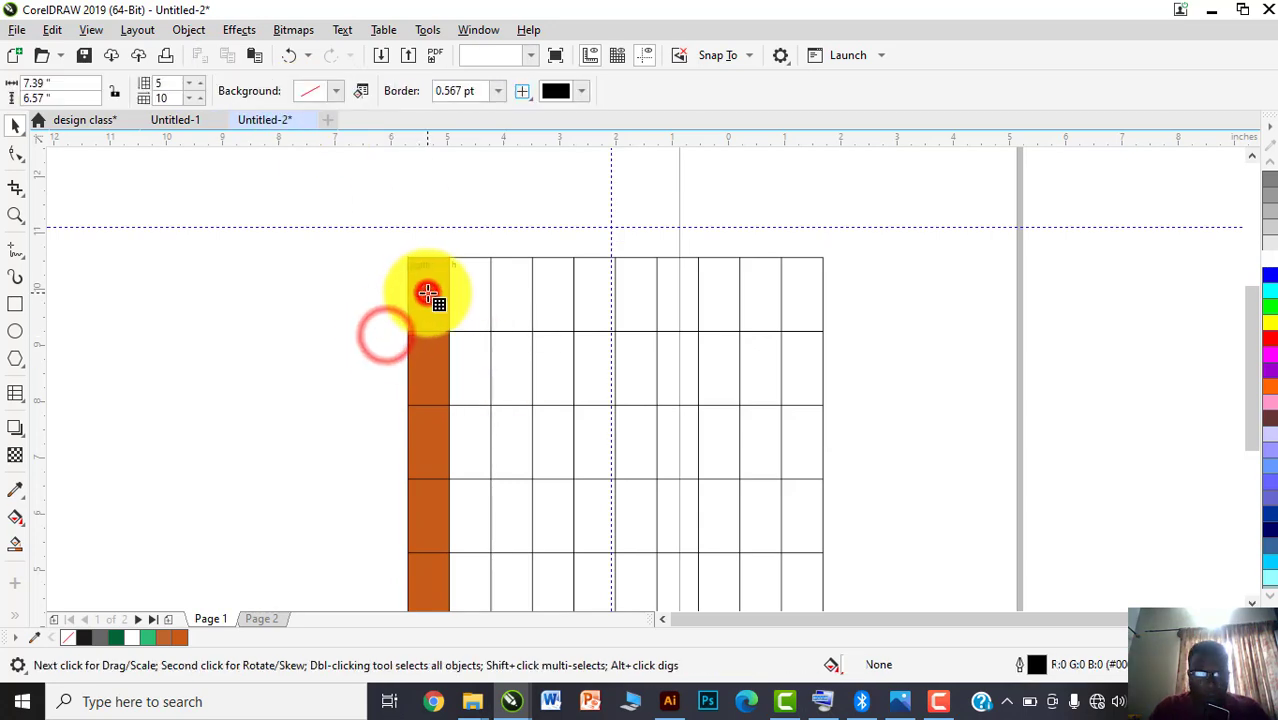
scroll(473, 278, up, 1)
scroll(473, 278, up, 1)
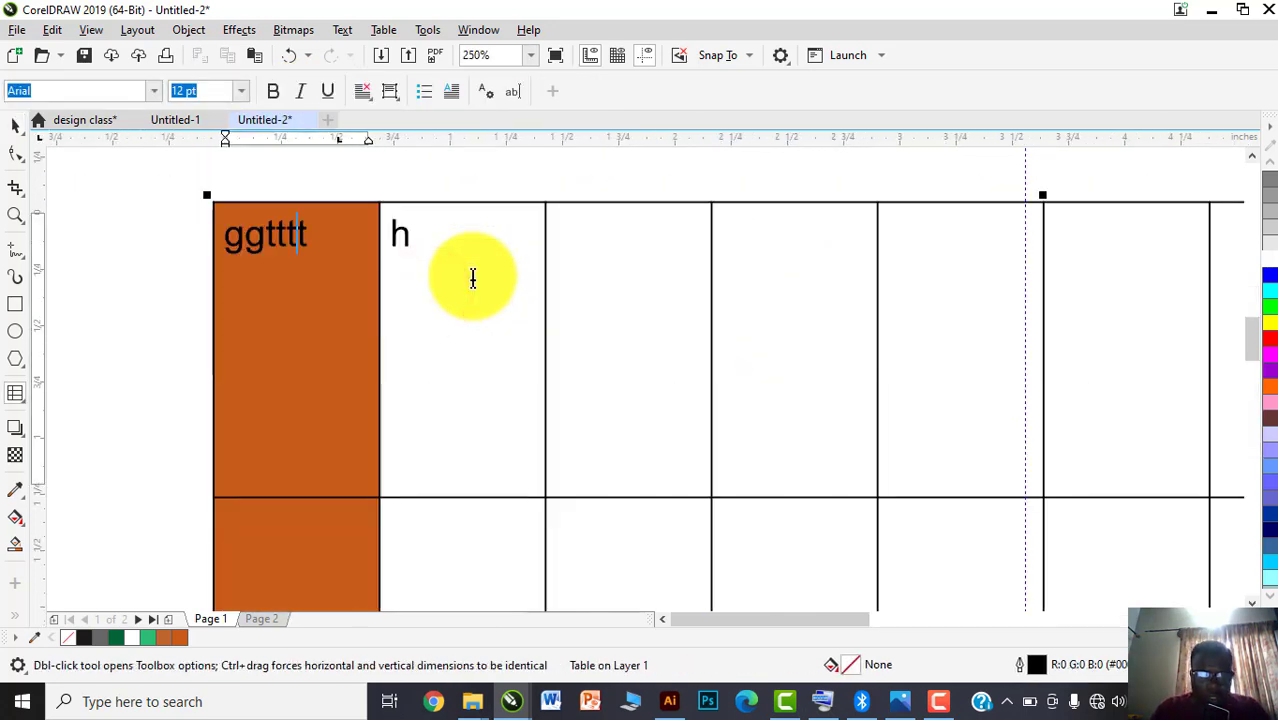
click(455, 197)
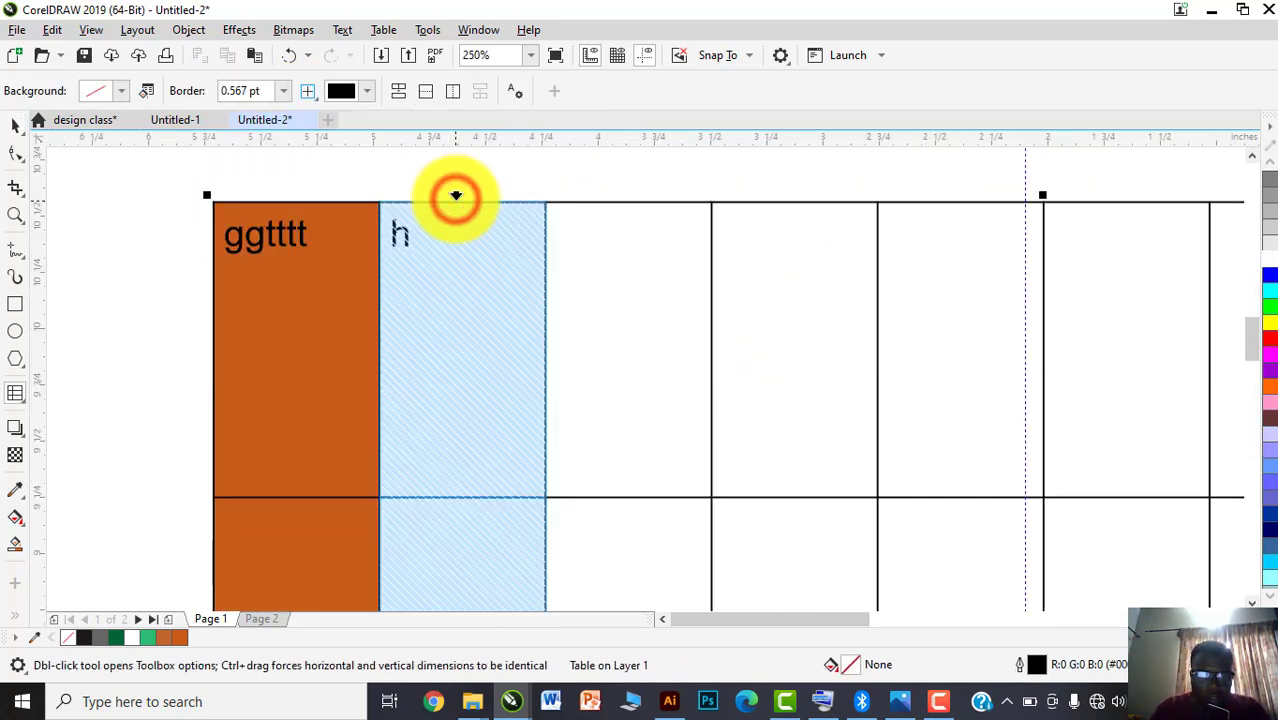
click(380, 31)
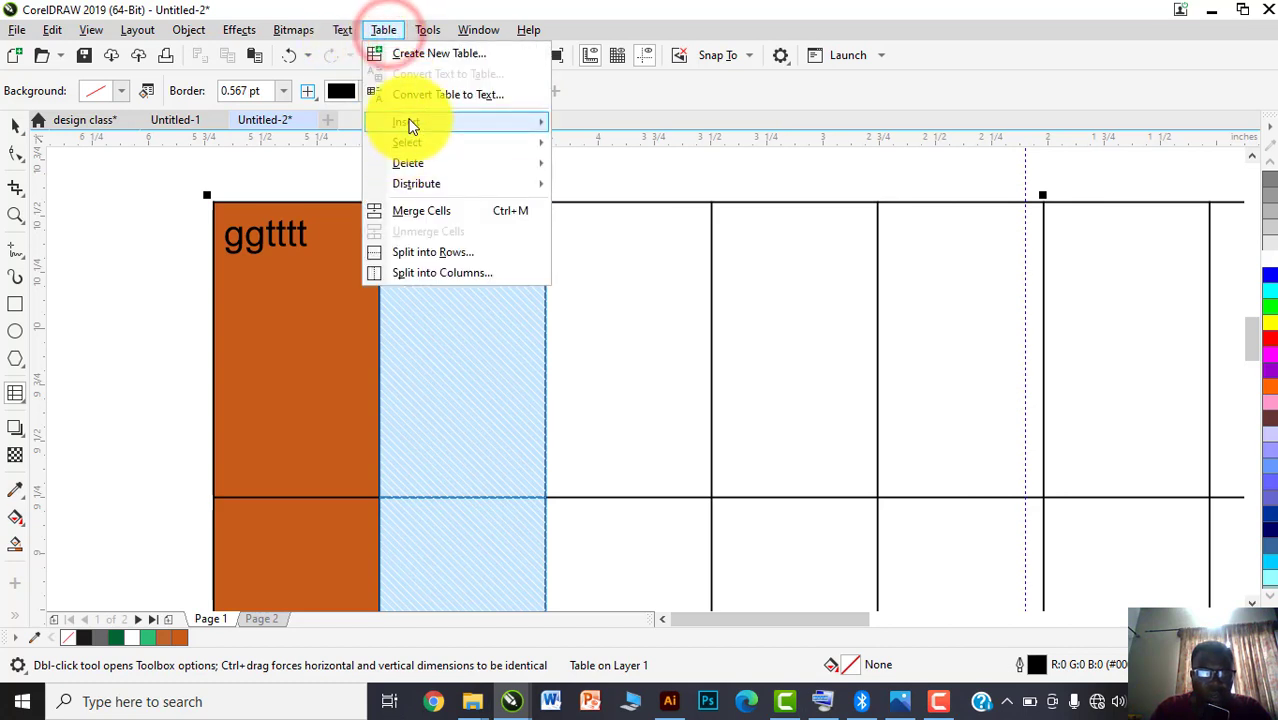
mouse_move(410, 124)
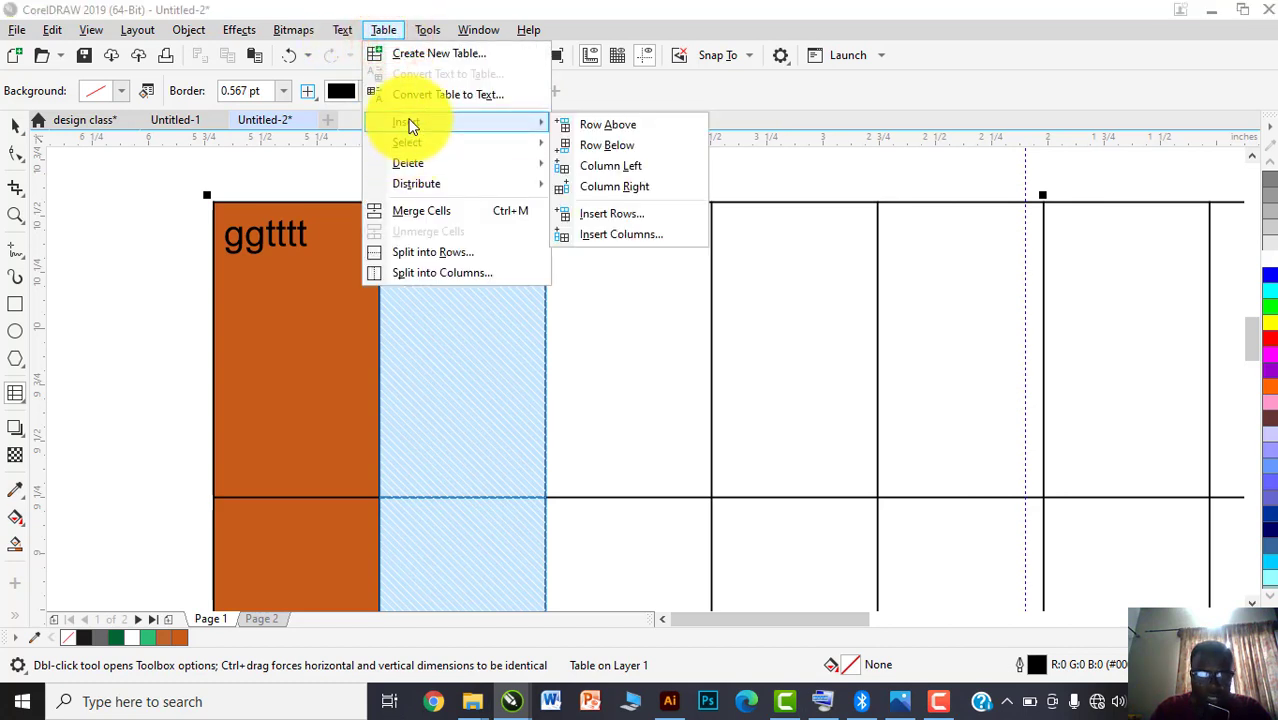
click(285, 163)
text(h)
Switch back to the Pick tool and compare the insertion options for the table selected as a whole object
click(17, 130)
scroll(510, 242, down, 1)
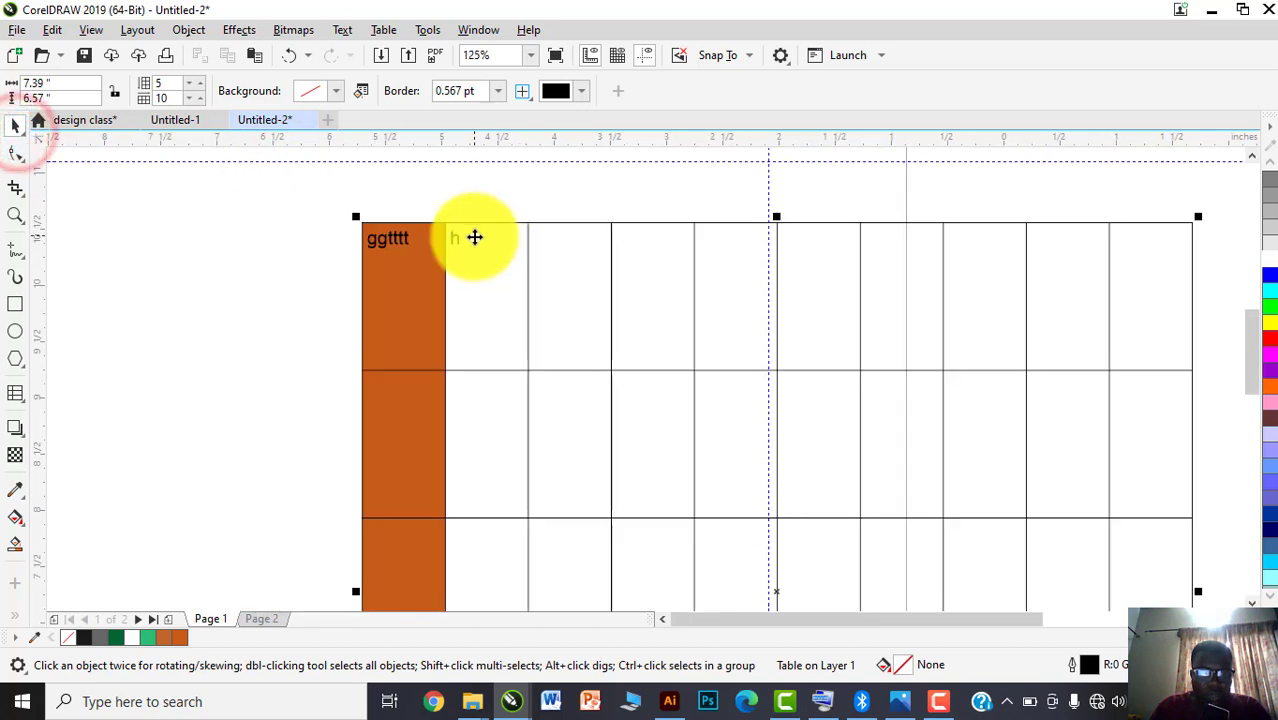
scroll(473, 237, up, 1)
click(342, 29)
click(342, 29)
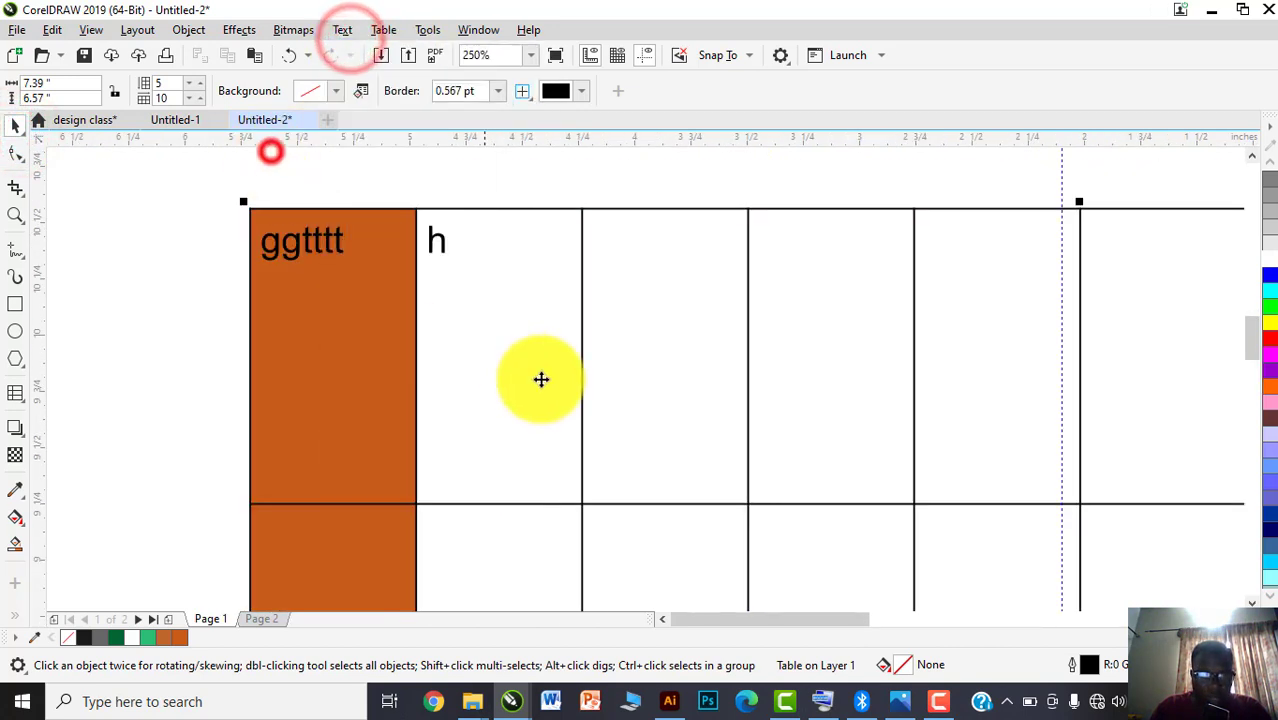
scroll(465, 305, down, 2)
click(343, 30)
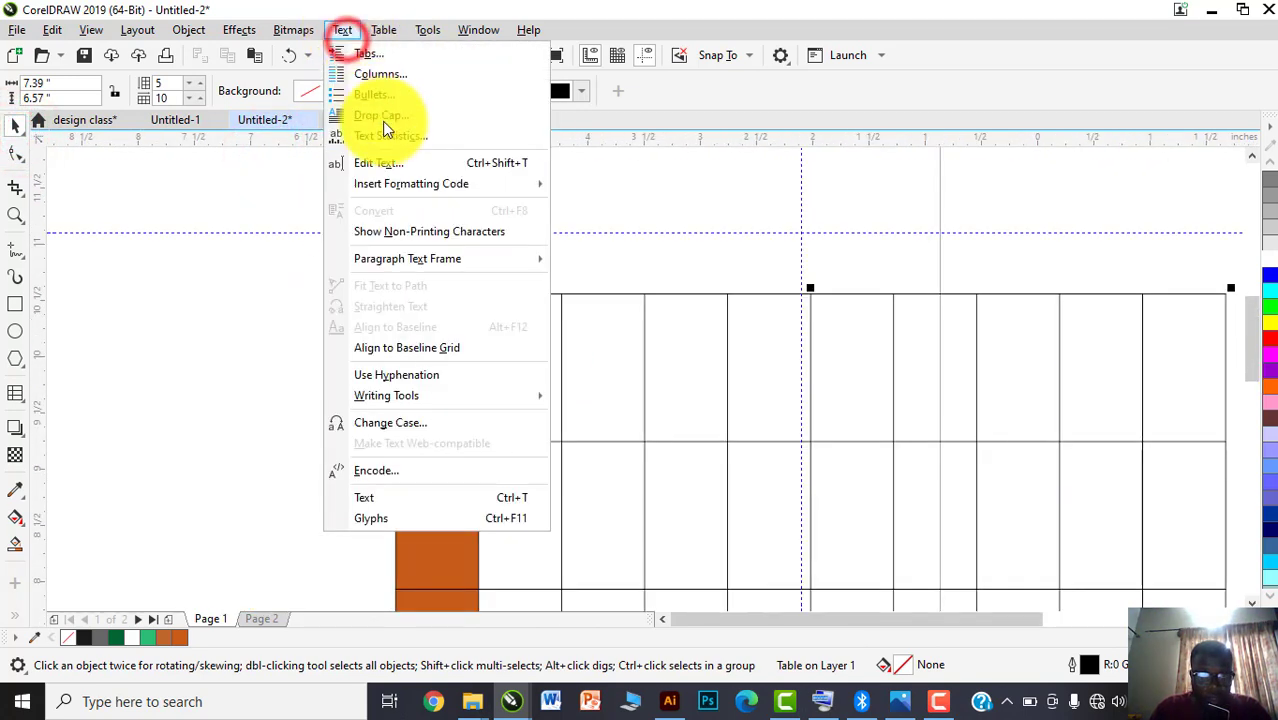
click(383, 29)
mouse_move(428, 121)
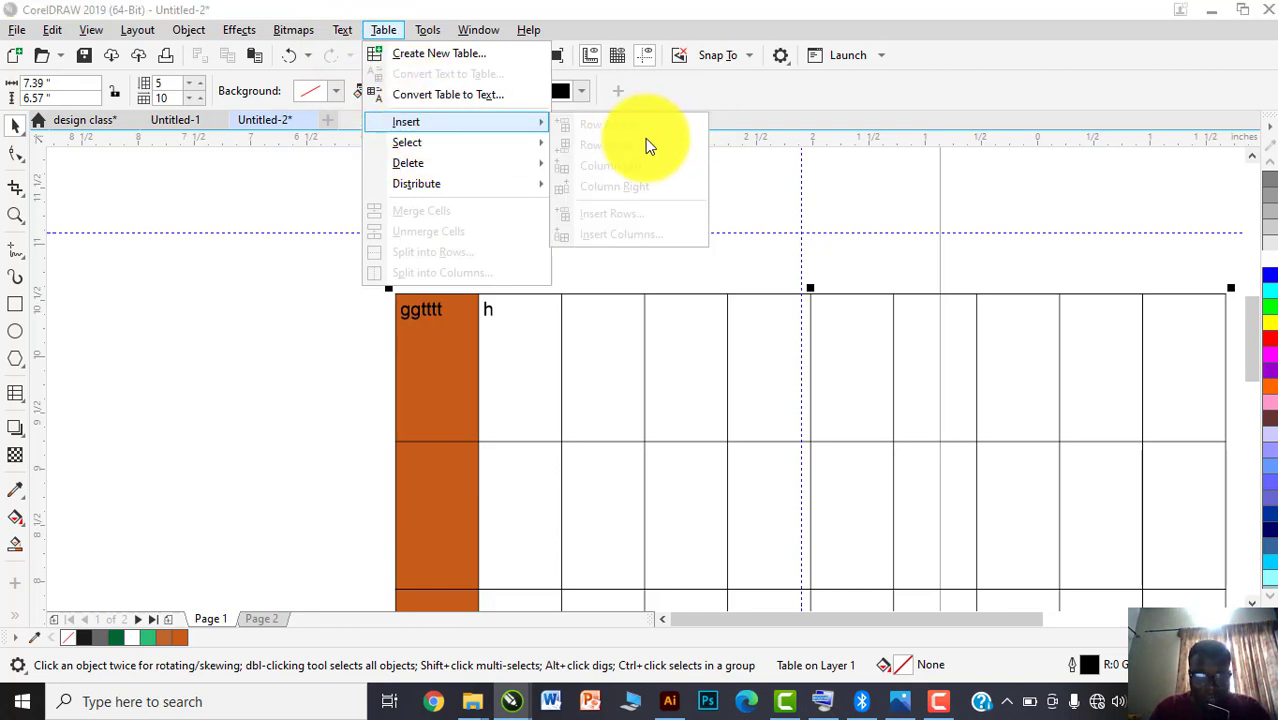
click(489, 310)
Select the table's second column in cell editing and insert new rows above it
scroll(430, 318, up, 1)
text(h)
click(365, 340)
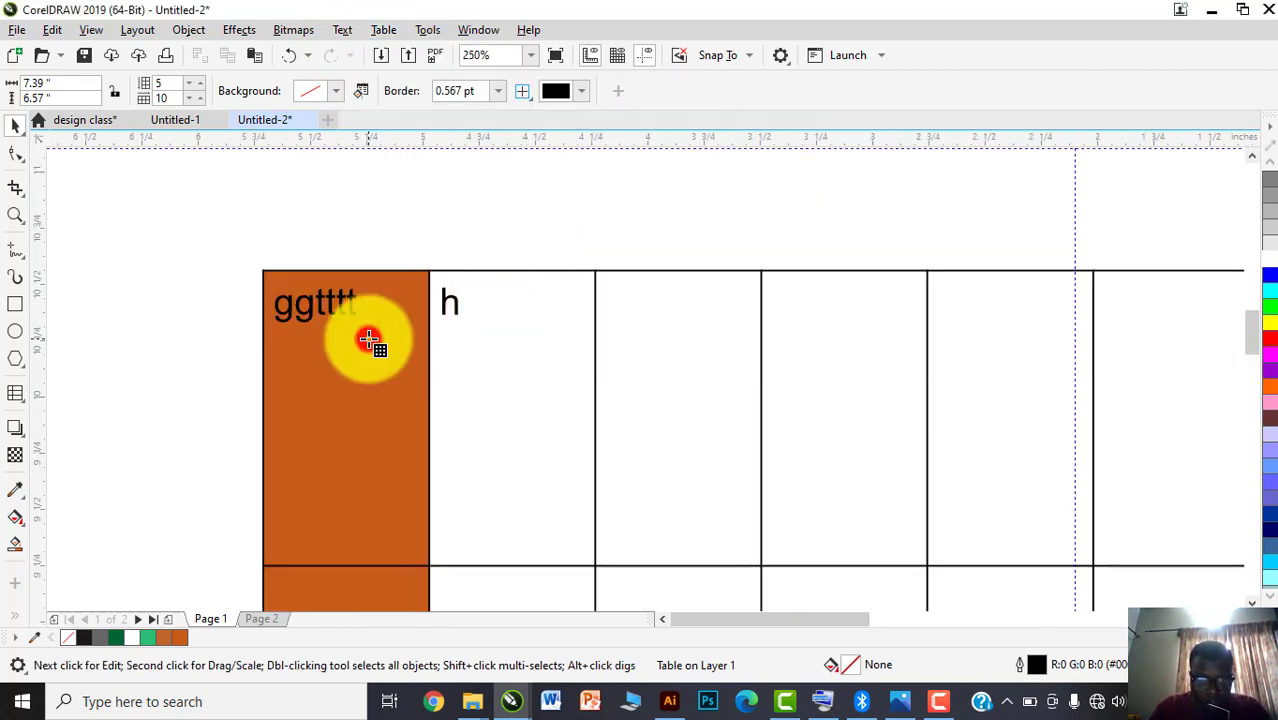
click(501, 270)
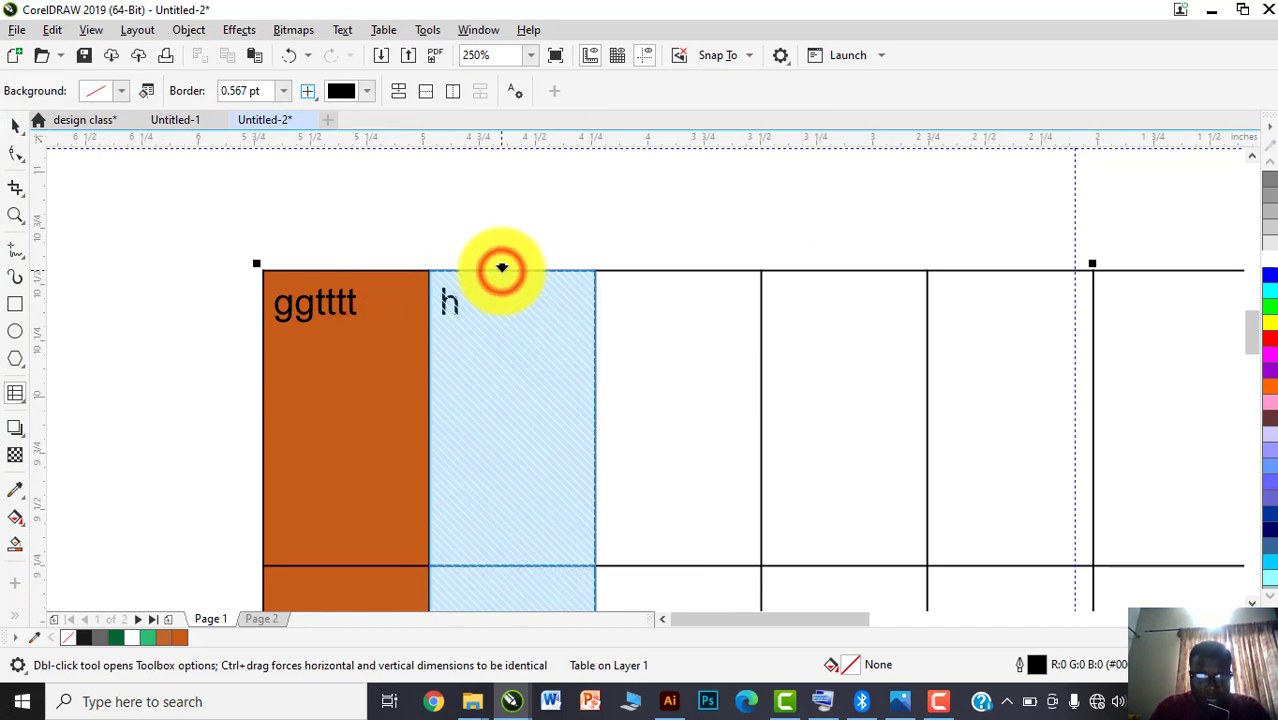
click(343, 30)
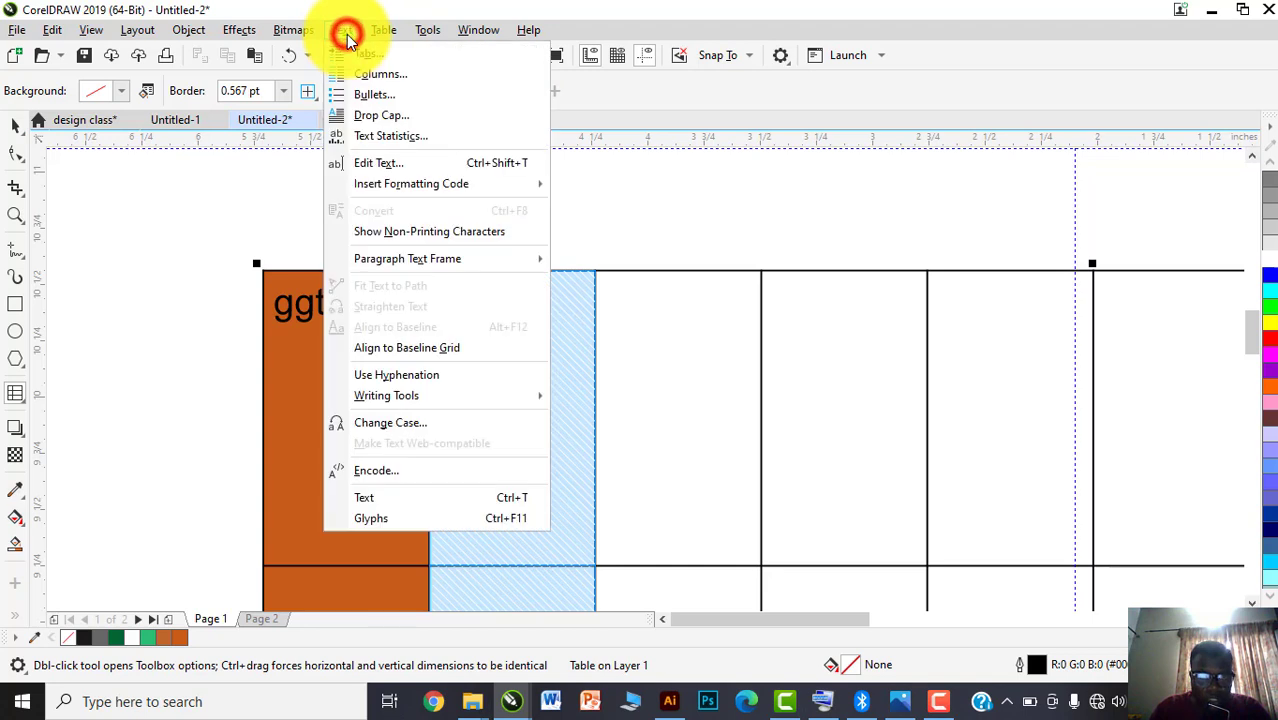
click(384, 30)
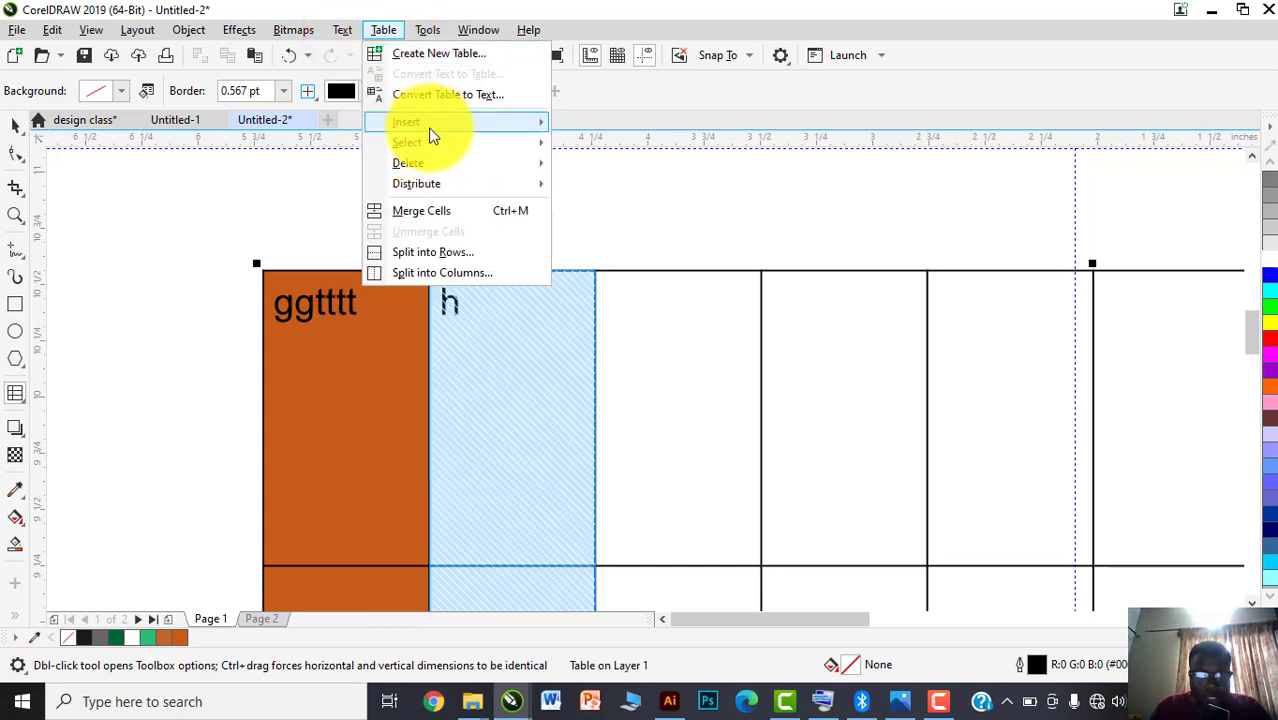
mouse_move(430, 122)
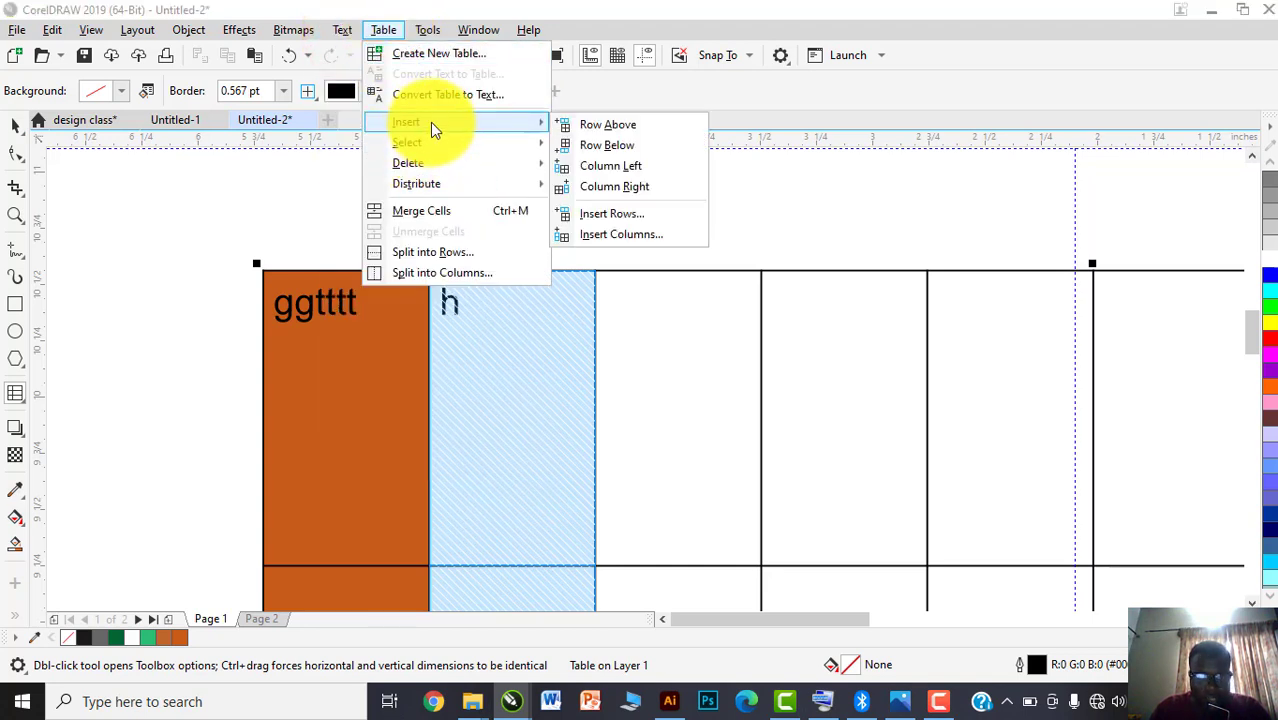
click(610, 128)
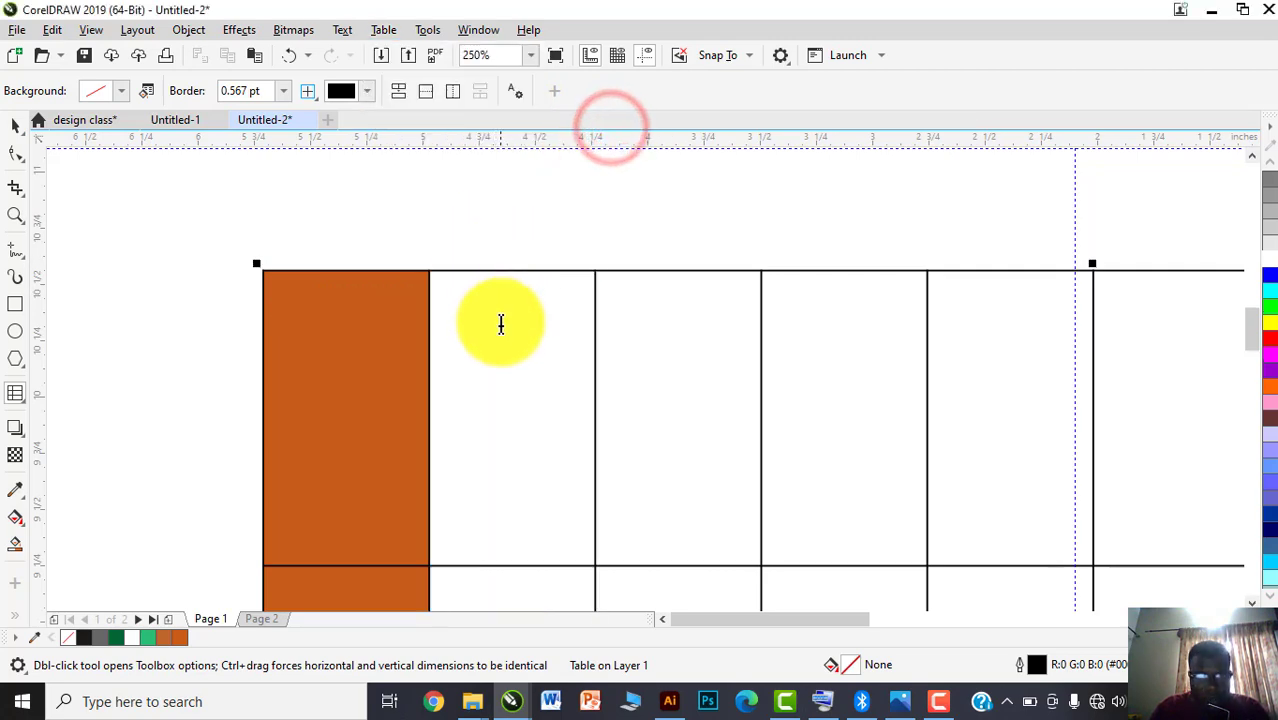
scroll(500, 325, down, 4)
scroll(580, 443, down, 4)
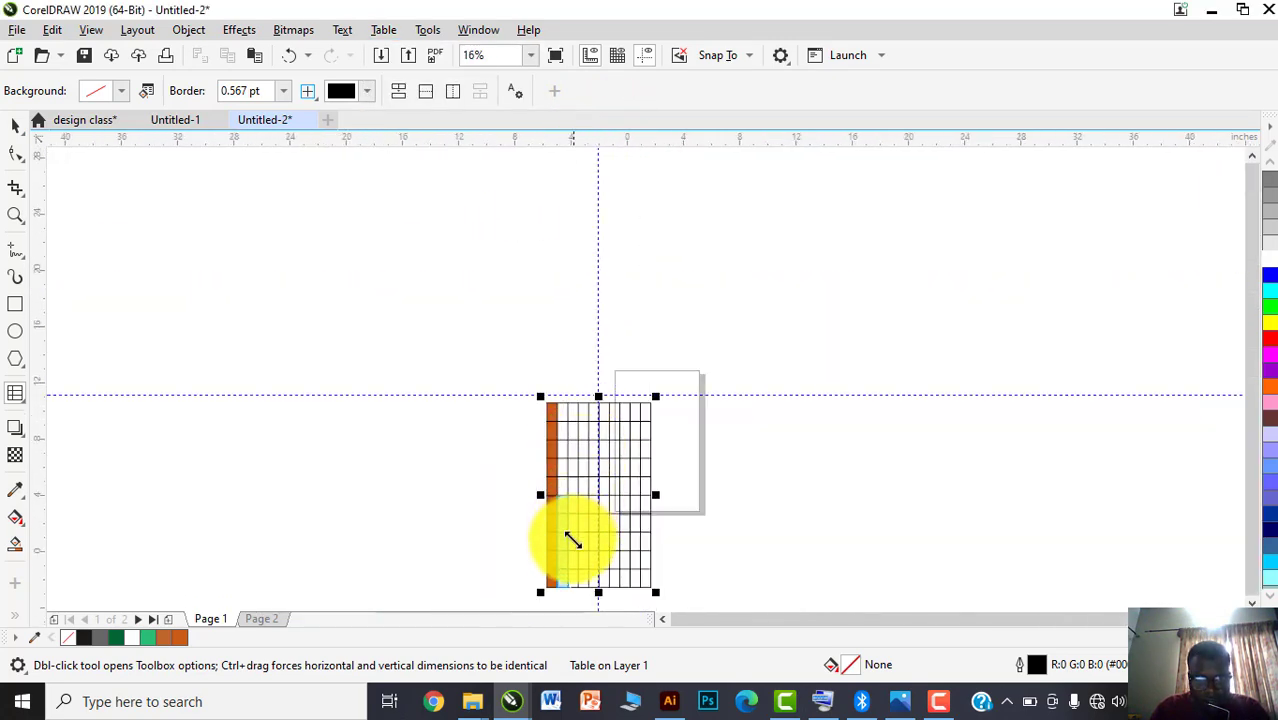
scroll(571, 537, up, 2)
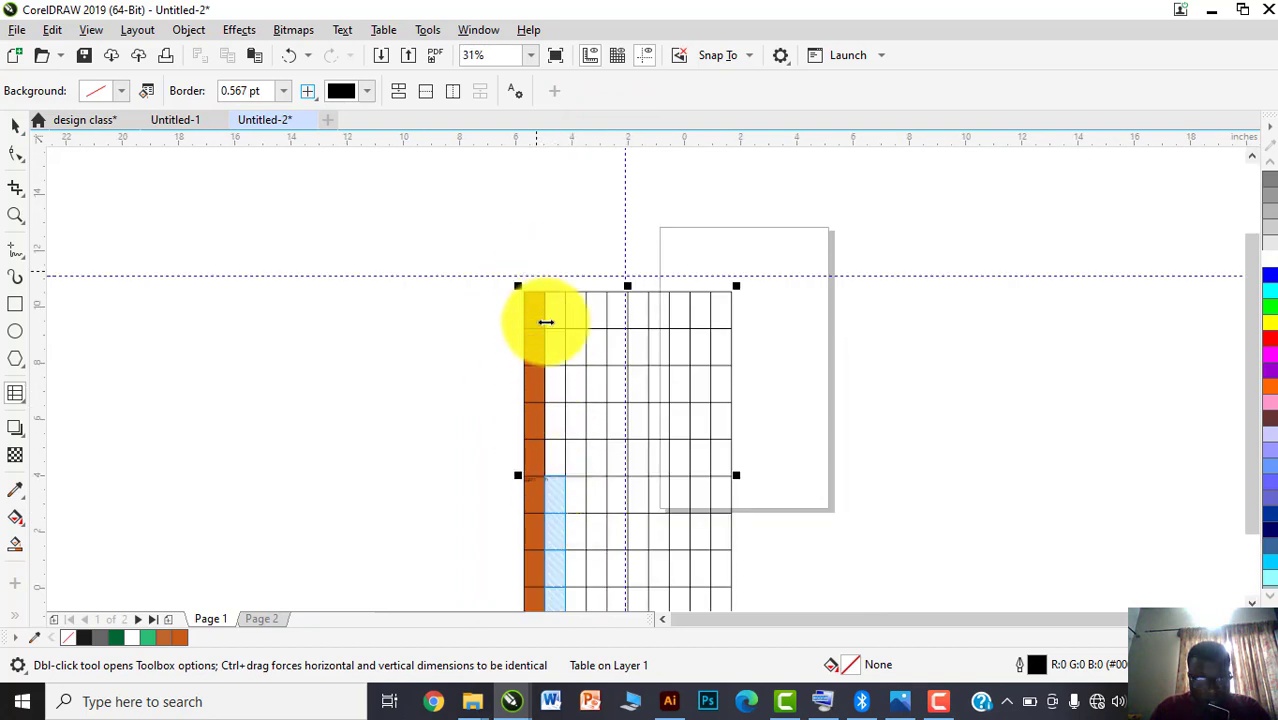
Switch to the Pick tool and delete the whole table from the drawing area beside the page
scroll(551, 499, down, 2)
scroll(551, 400, up, 2)
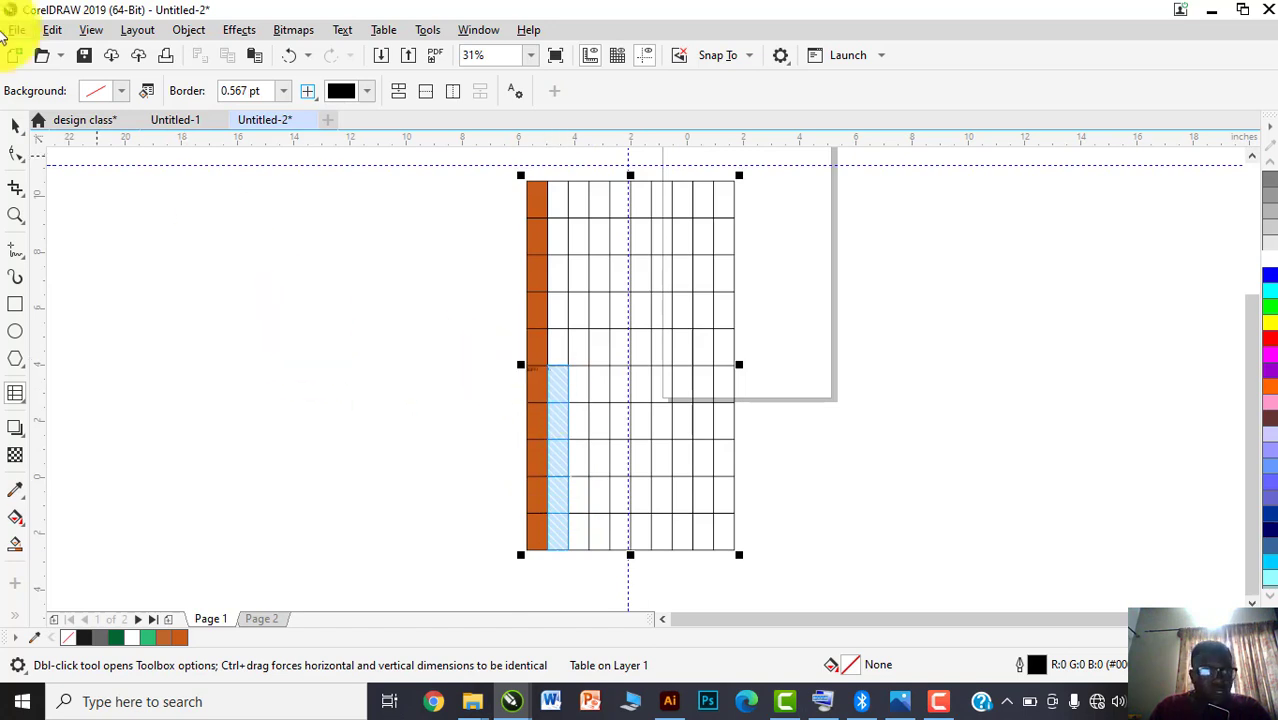
click(15, 126)
key(Delete)
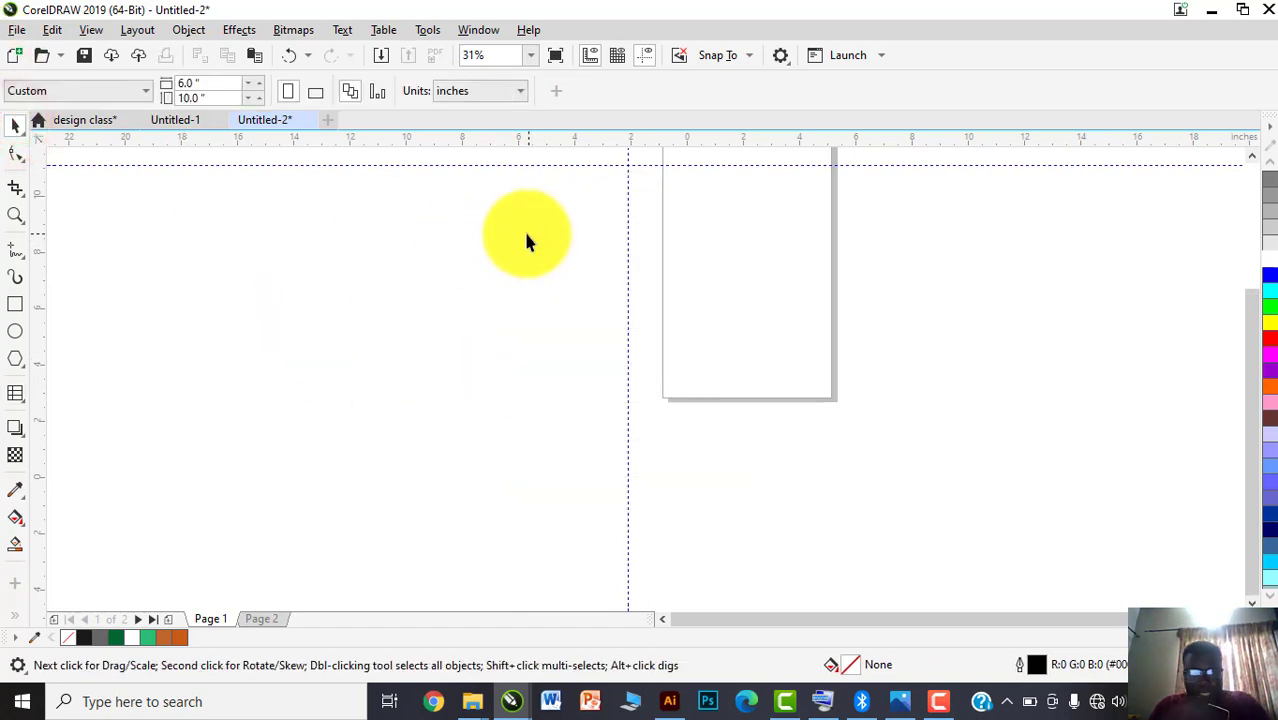
Review the Tools commands, including the Scripts options, and the Window commands without applying any of them
click(425, 30)
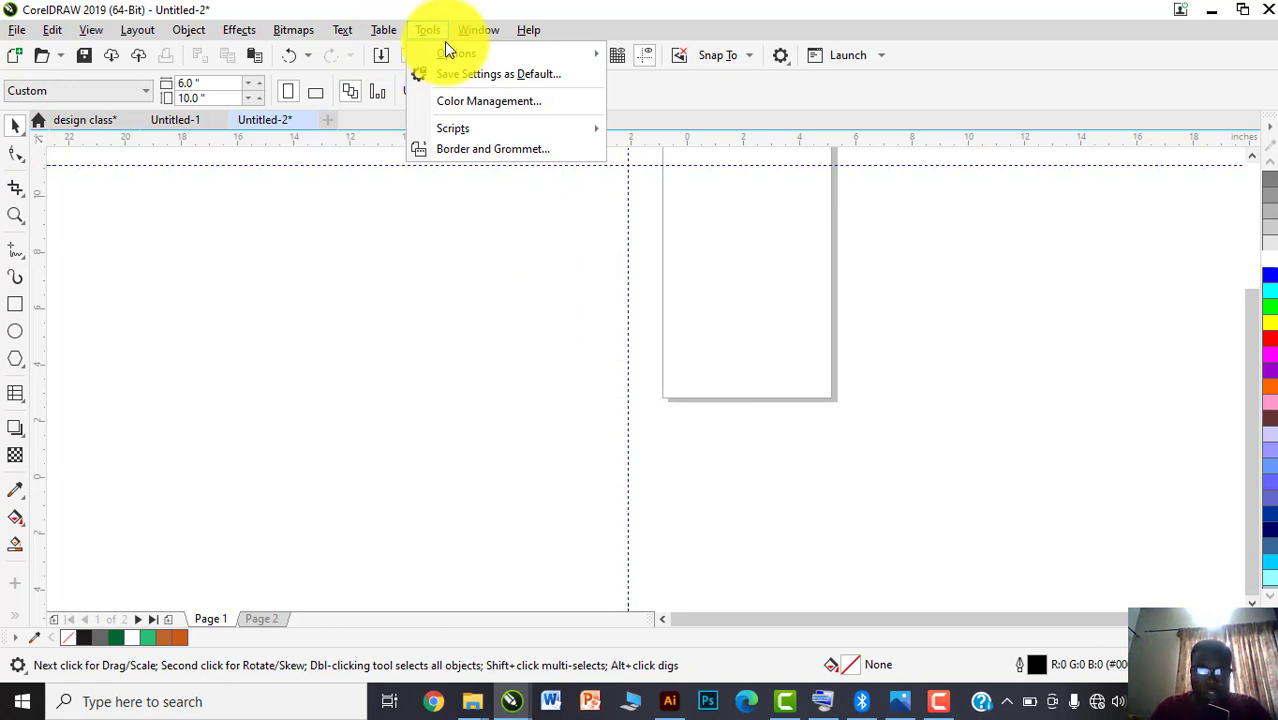
mouse_move(474, 57)
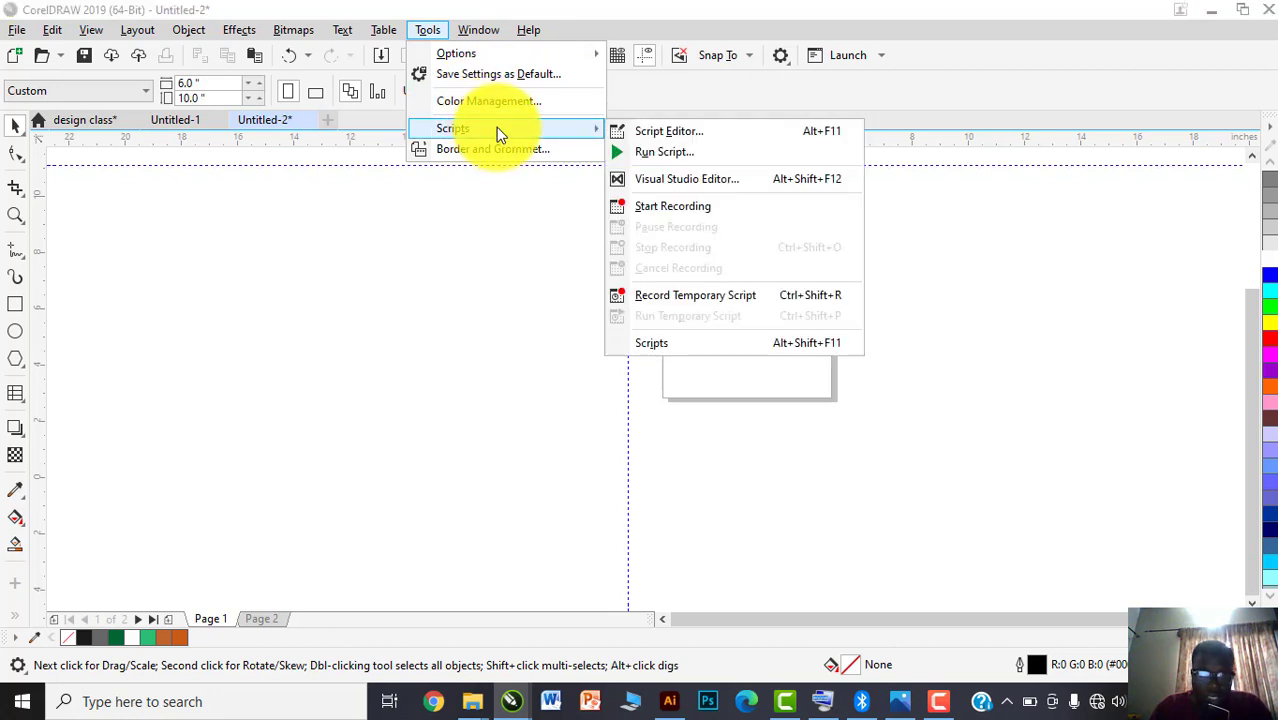
mouse_move(472, 35)
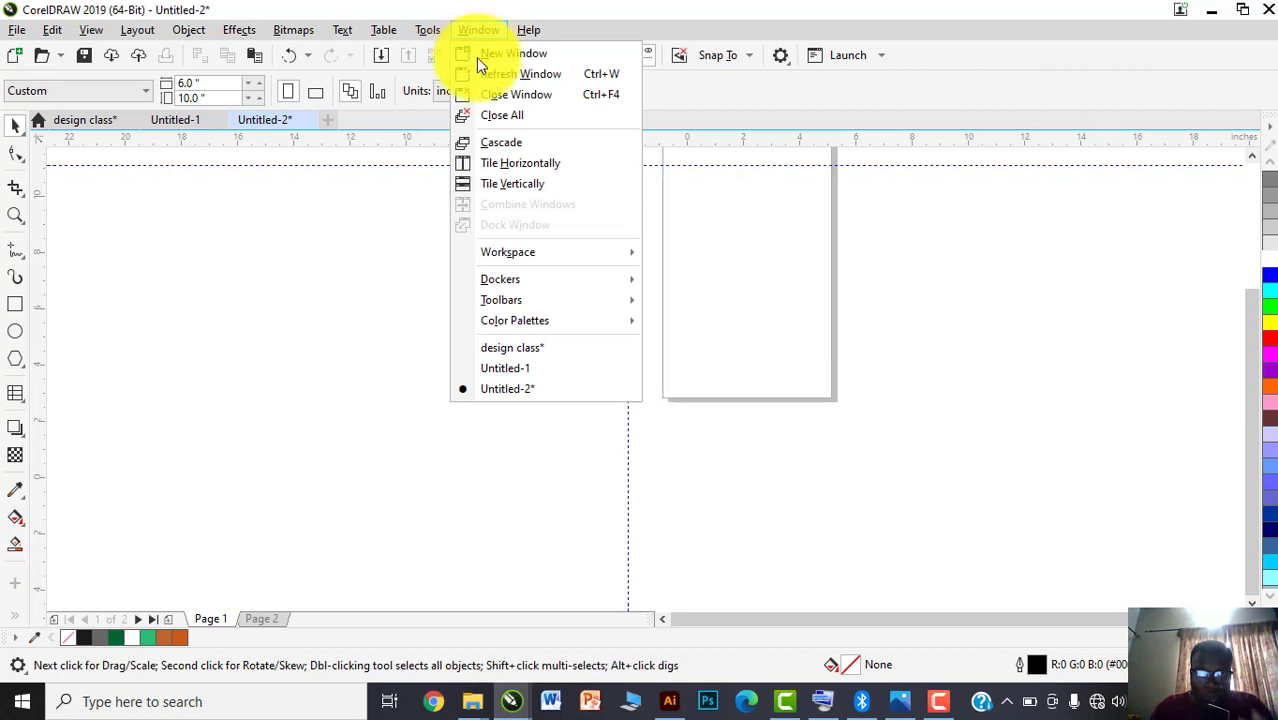
click(402, 224)
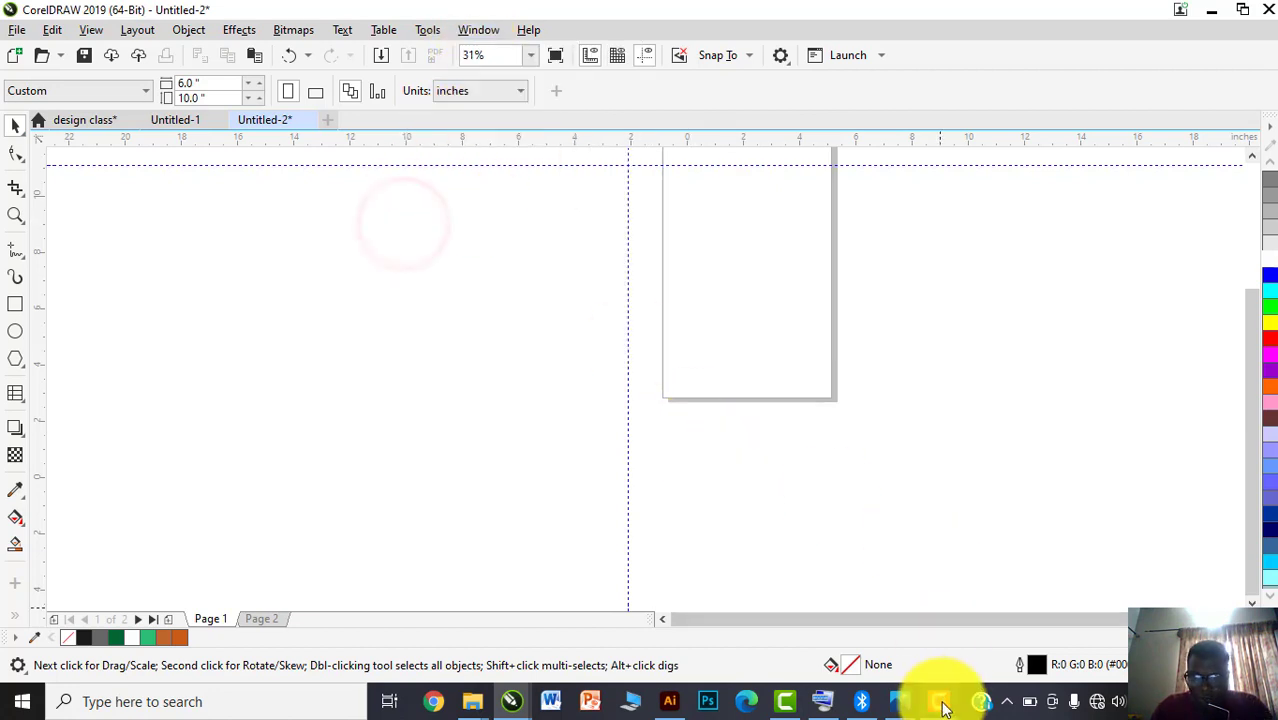